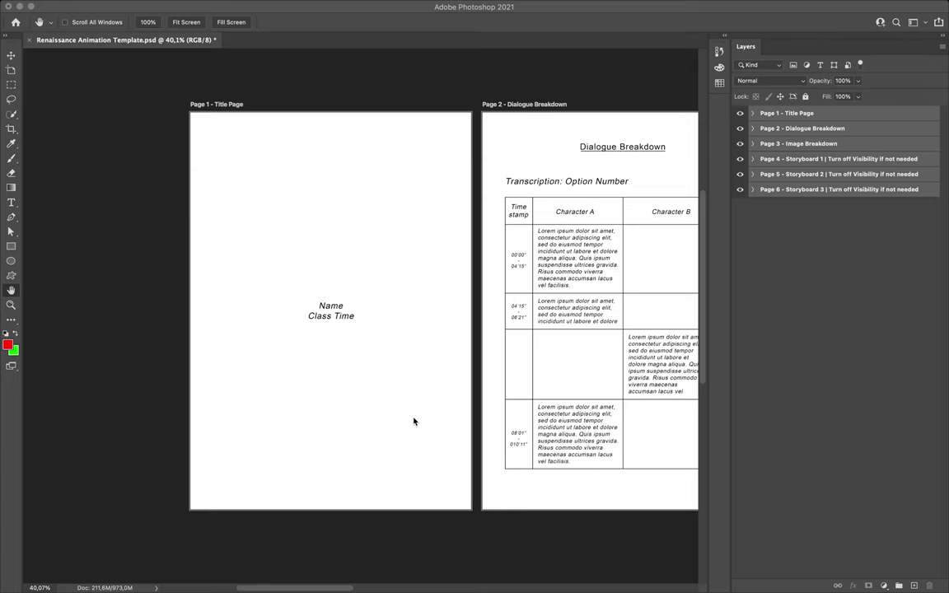
Switch to the Safari window showing the Canvas Week 3 - Assignment Planning page.
key("super+Tab")
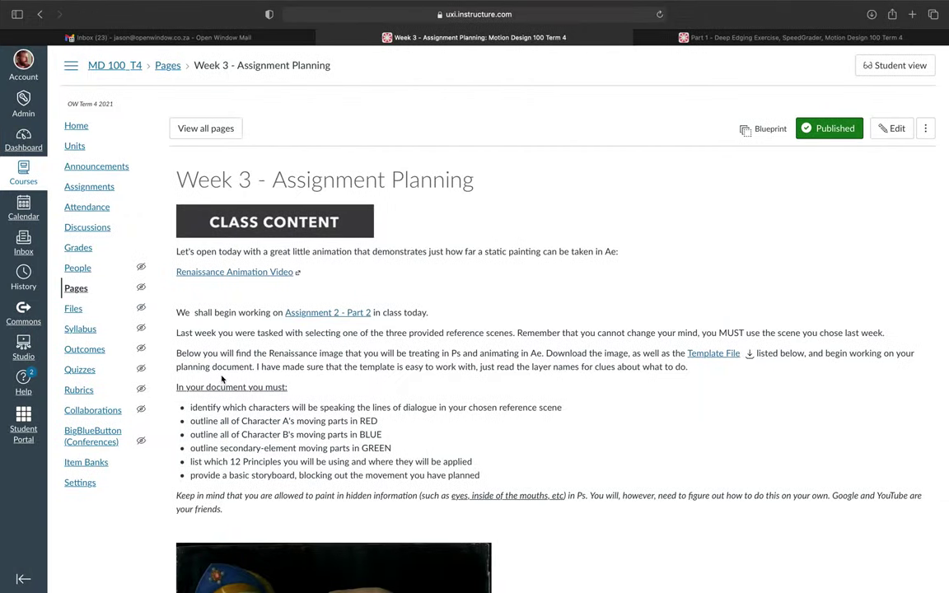
Scroll down and highlight the bulleted list of document requirements.
scroll(207, 379, "down", 2)
left_click_drag(190, 362, 485, 431)
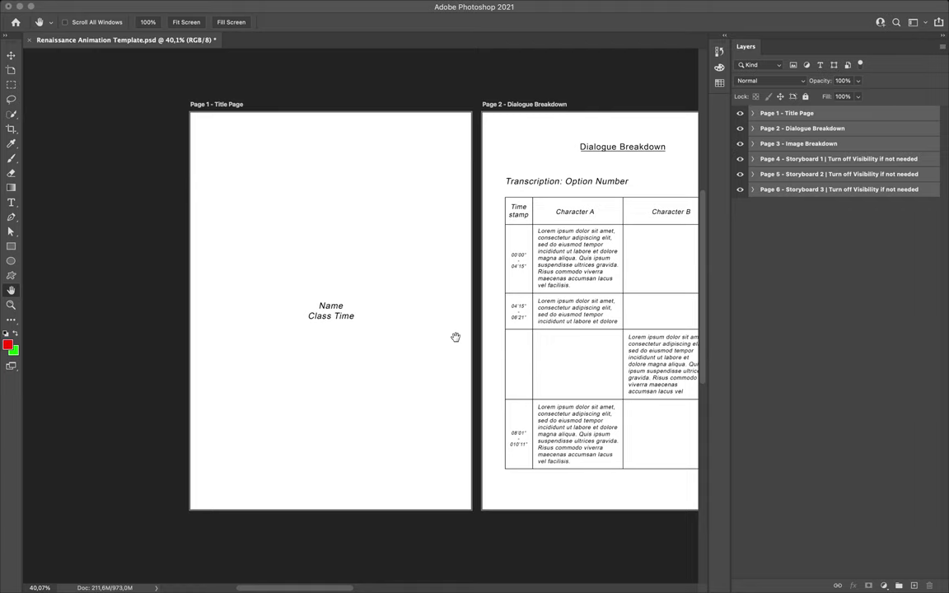
Deselect the page layer groups and pan across all six artboards to the Dialogue Breakdown table.
left_click(749, 205)
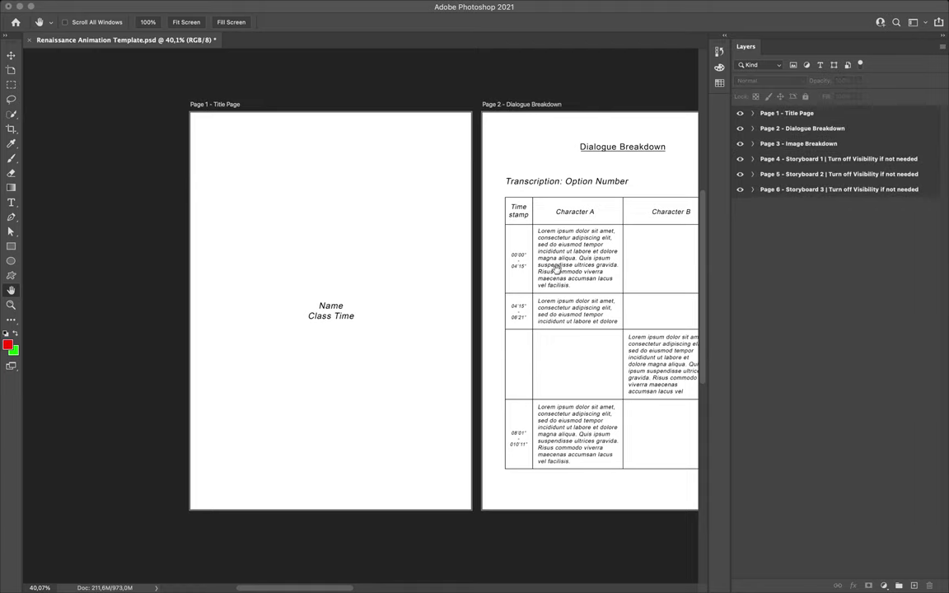
scroll(557, 269, "right", 3)
scroll(557, 269, "down", 5)
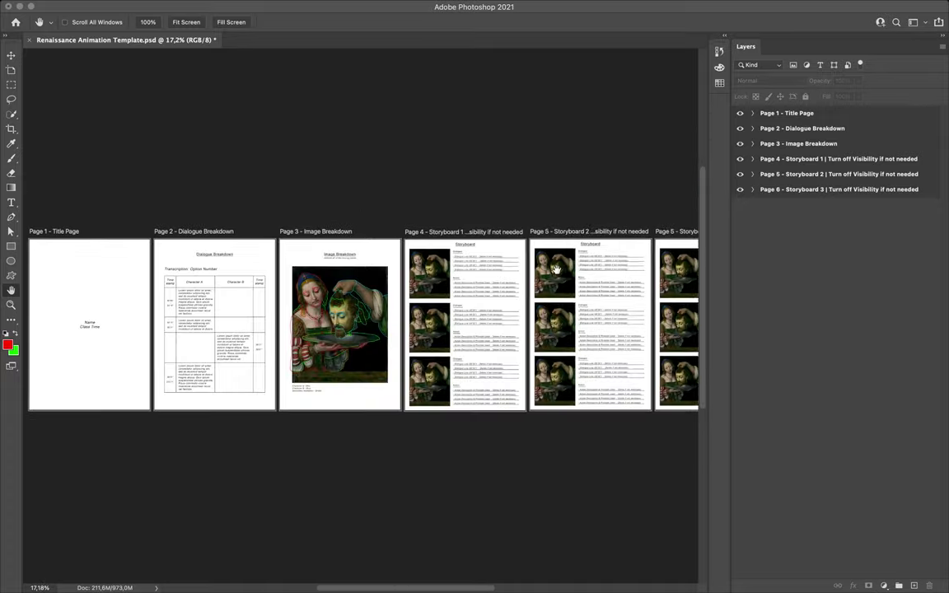
scroll(557, 269, "down", 4)
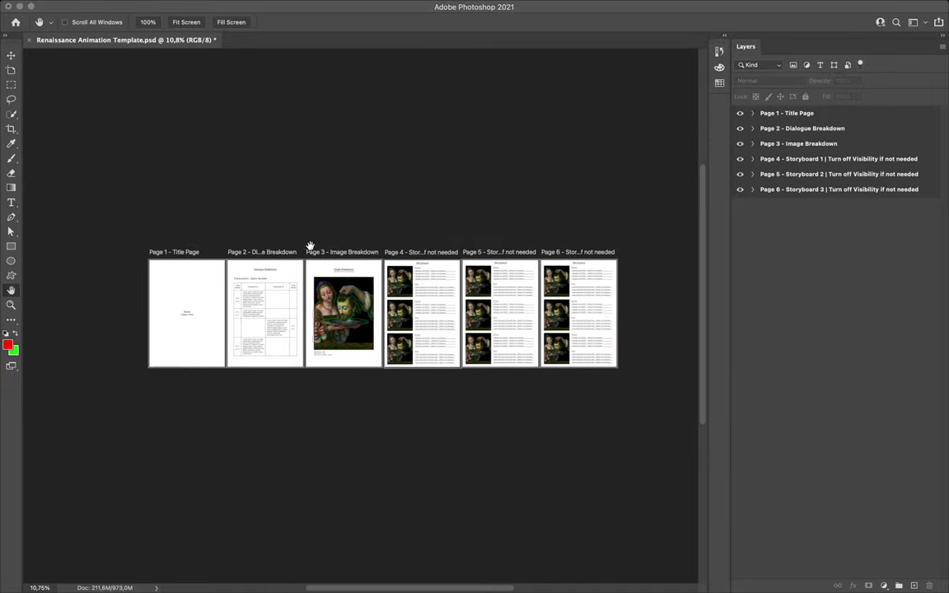
scroll(310, 245, "up", 5)
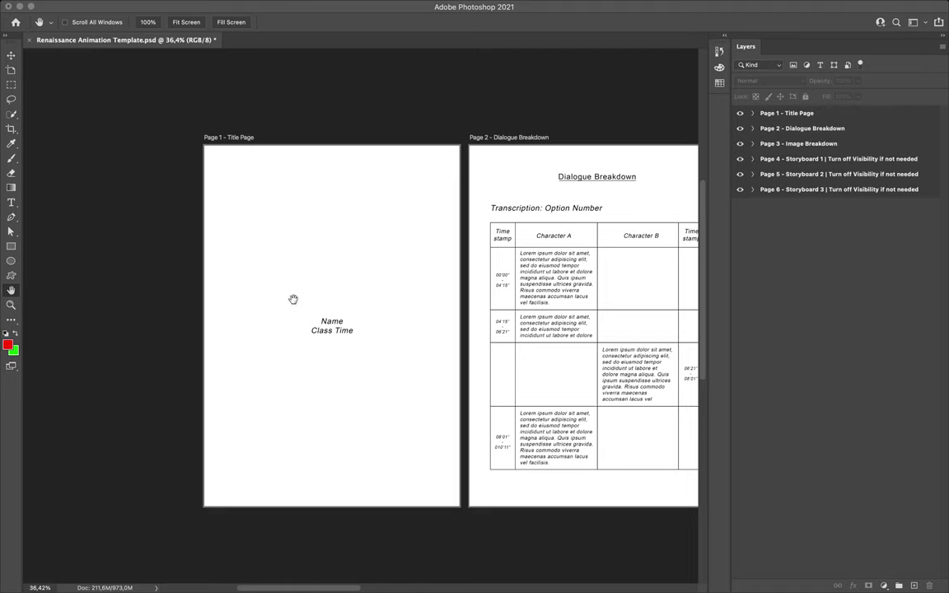
scroll(294, 298, "right", 5)
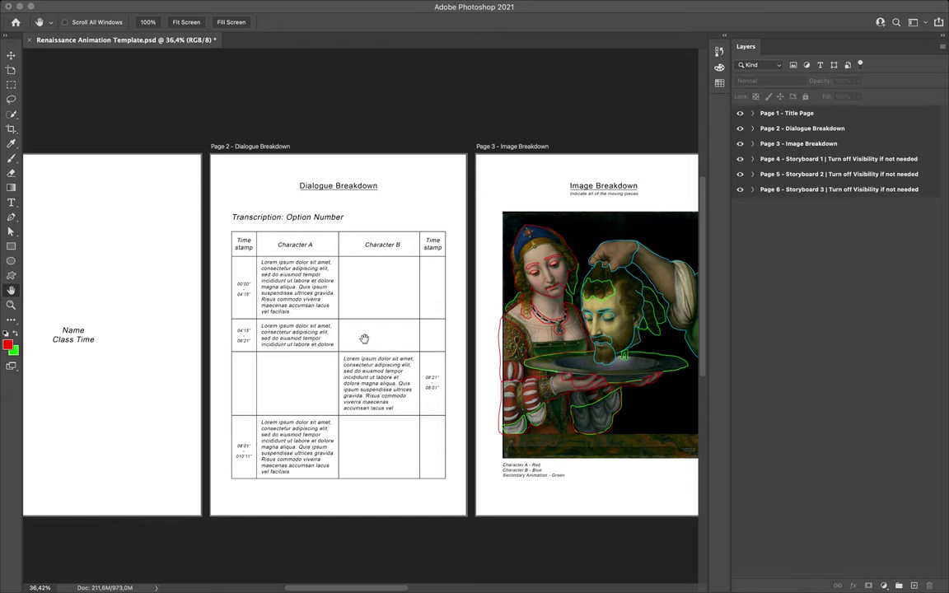
scroll(364, 338, "right", 6)
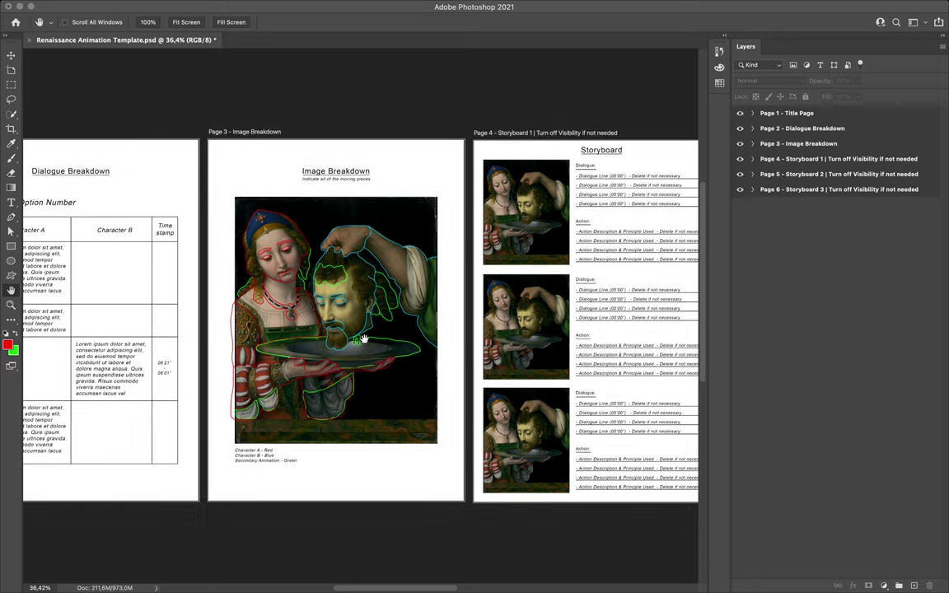
scroll(364, 339, "up", 5)
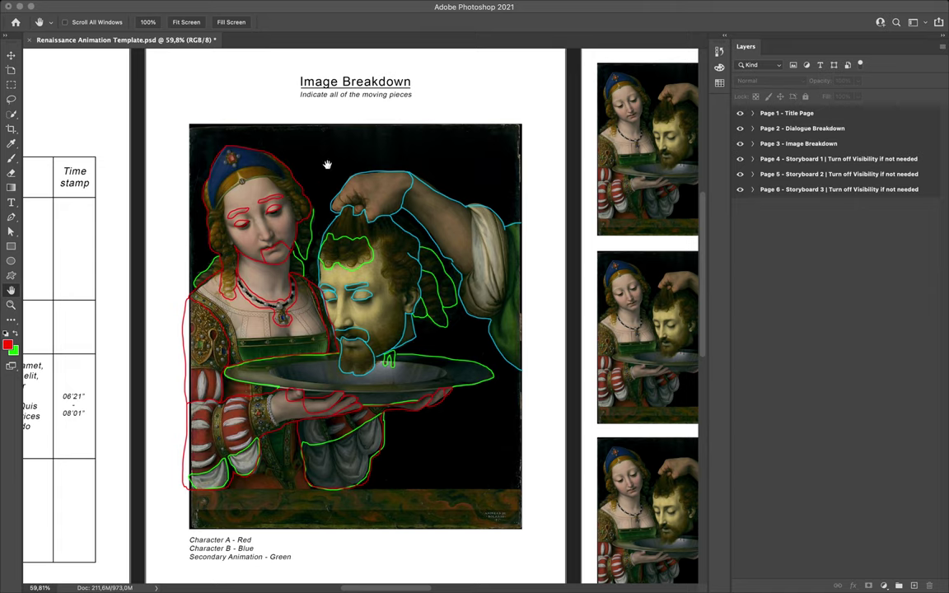
scroll(256, 237, "right", 10)
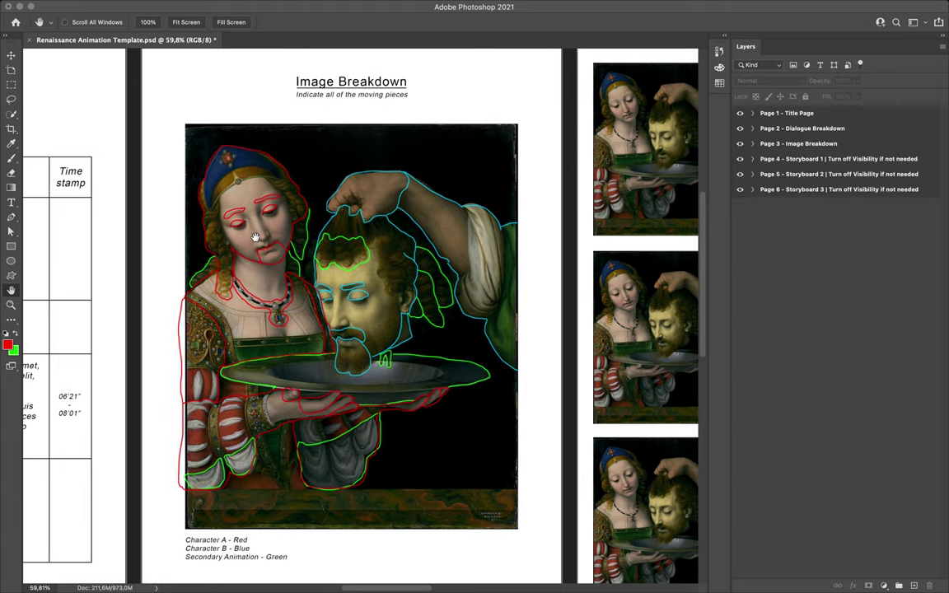
scroll(256, 237, "down", 5)
scroll(255, 235, "right", 5)
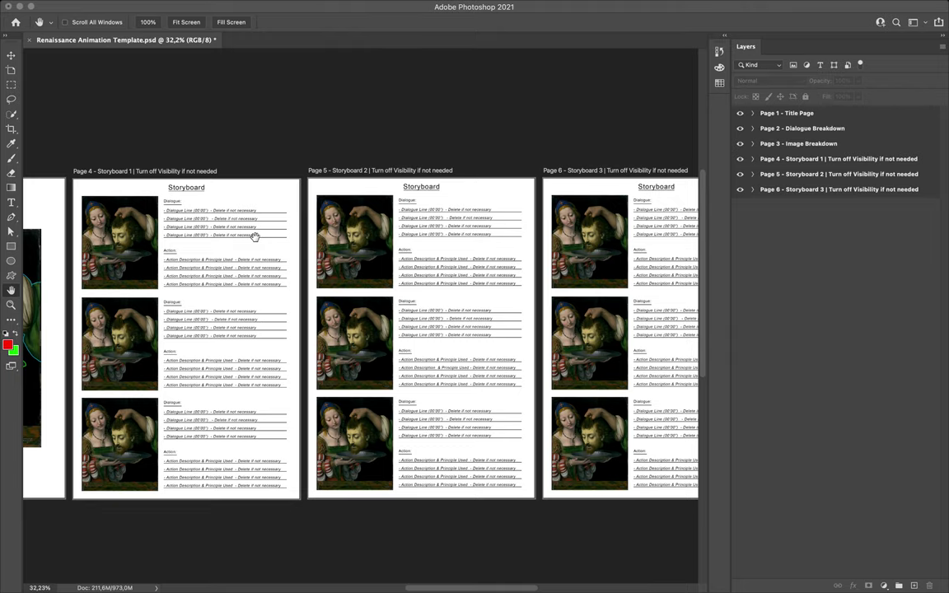
scroll(255, 237, "left", 20)
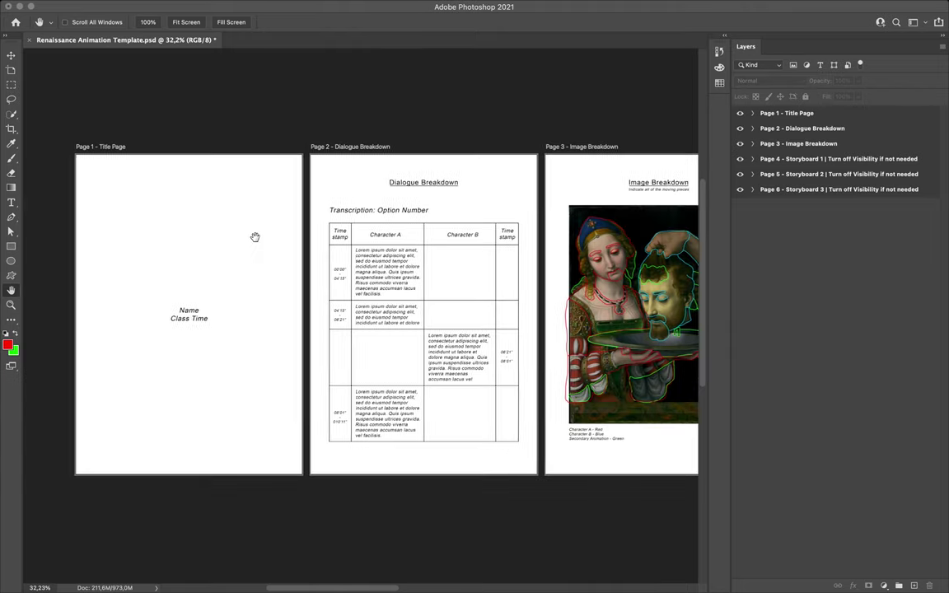
scroll(256, 237, "up", 5)
scroll(255, 238, "down", 2)
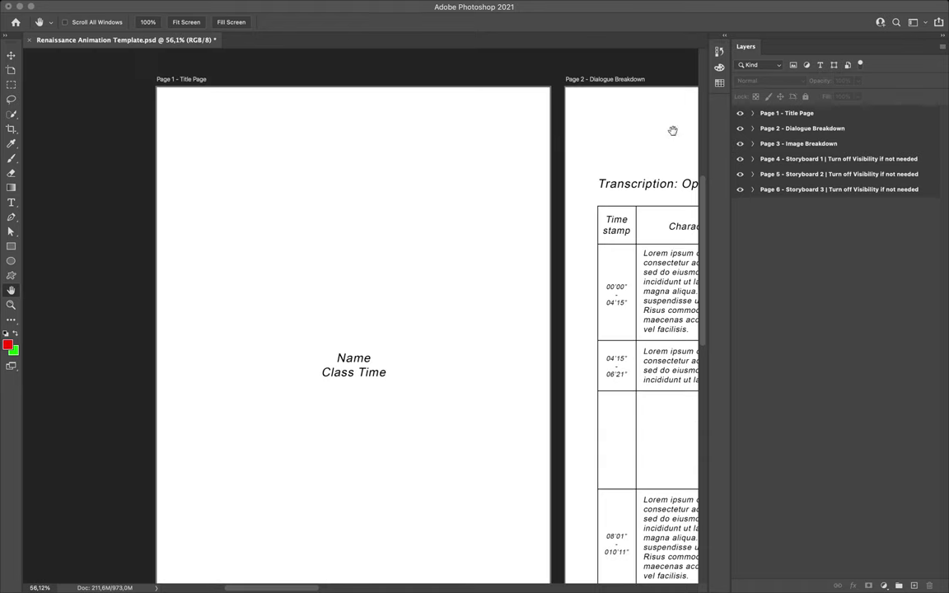
Widen the Layers panel, expand Page 1 - Title Page, and select the Name + Class Time - Editable layer.
left_click(774, 115)
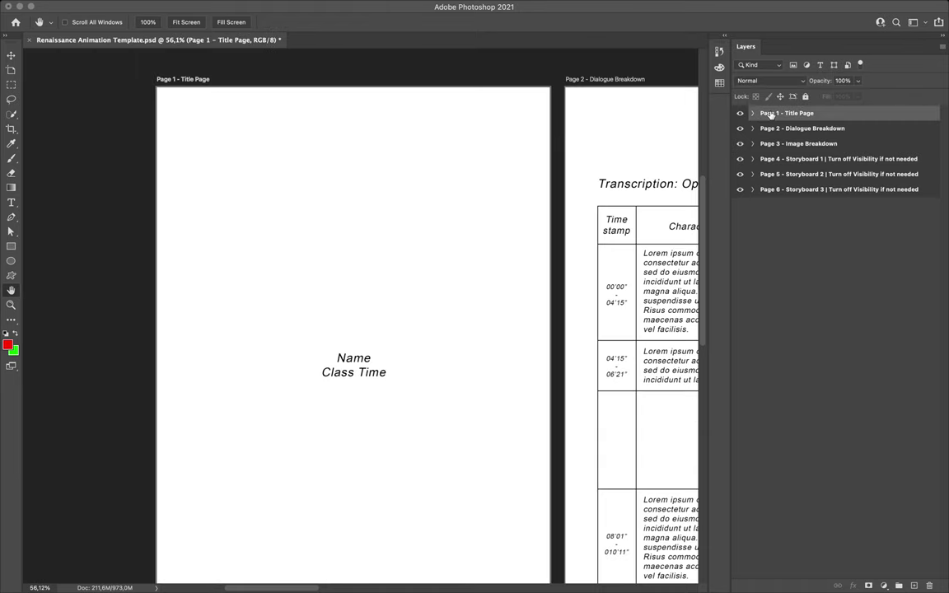
left_click_drag(731, 130, 632, 152)
left_click(650, 113)
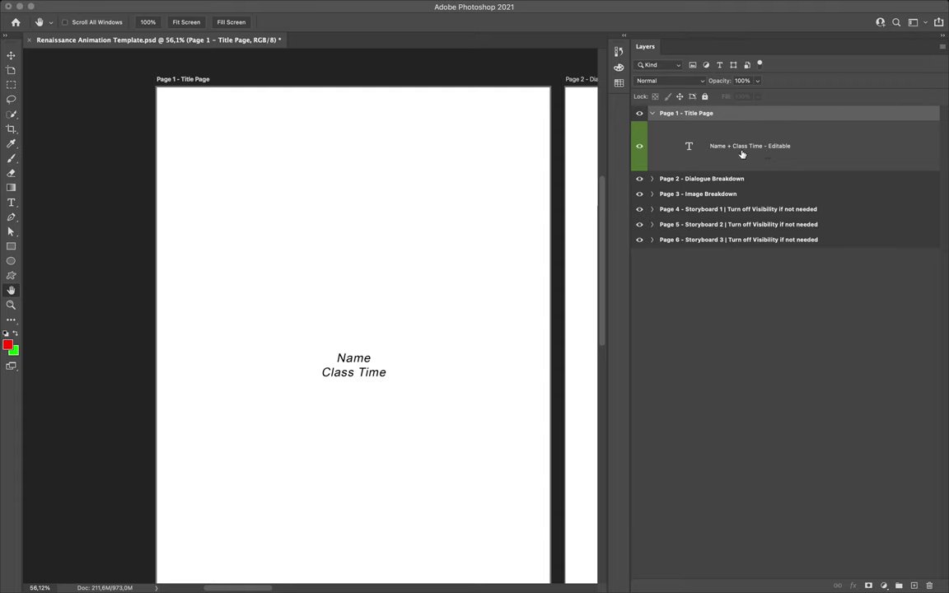
left_click(669, 139)
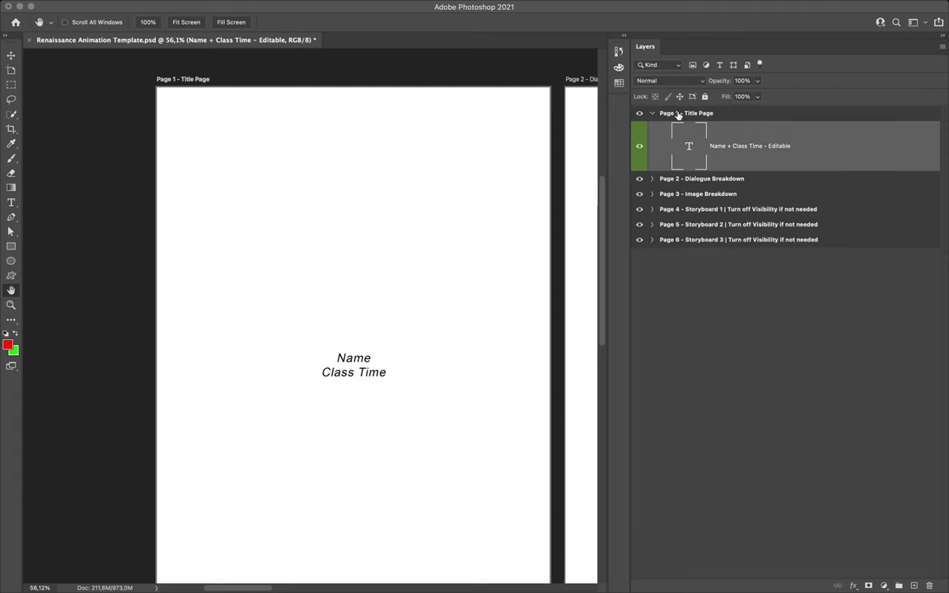
Toggle the Name / Class Time layer's visibility and collapse the Page 3 - Image Breakdown group.
left_click(640, 146)
left_click(640, 146)
left_click(639, 147)
left_click(640, 147)
left_click(651, 194)
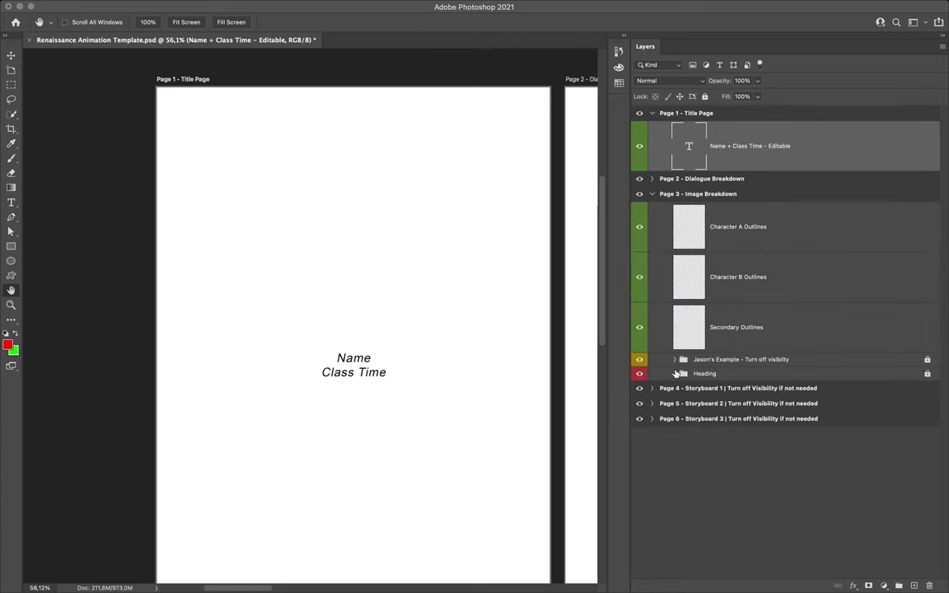
left_click(651, 194)
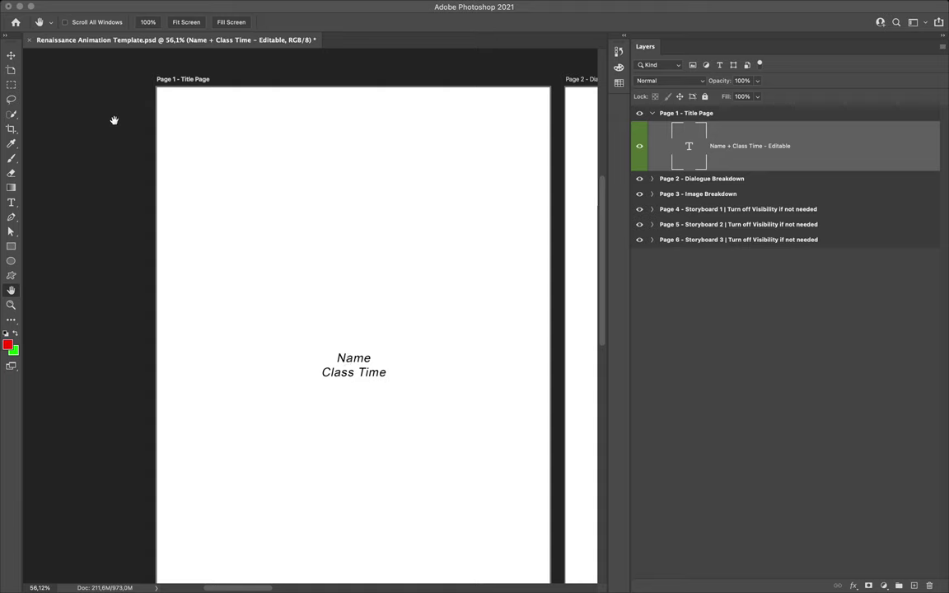
left_click(12, 58)
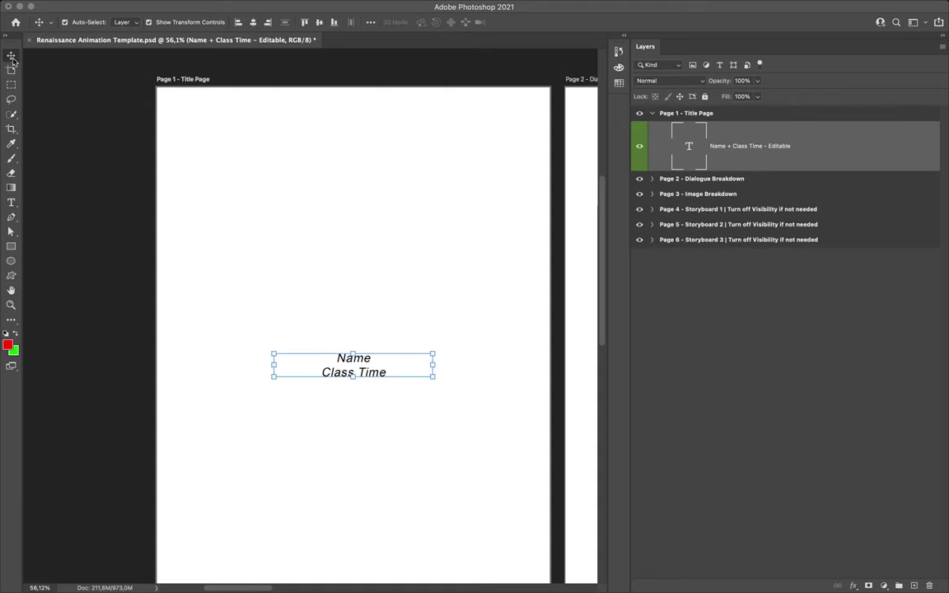
Type the student's name over 'Name', fix a typo, and replace 'Class Time' with 'All day'.
double_click(347, 367)
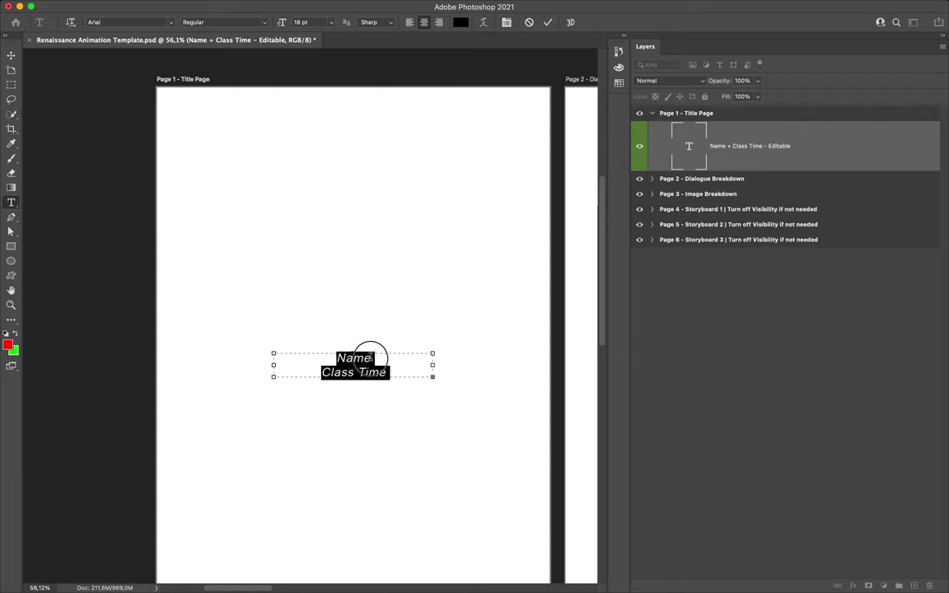
left_click(368, 356)
double_click(368, 359)
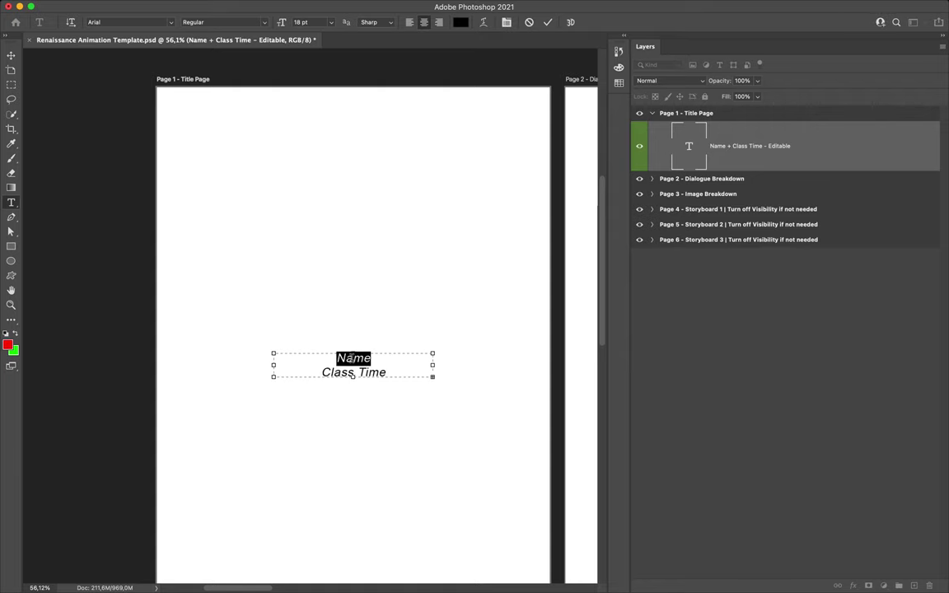
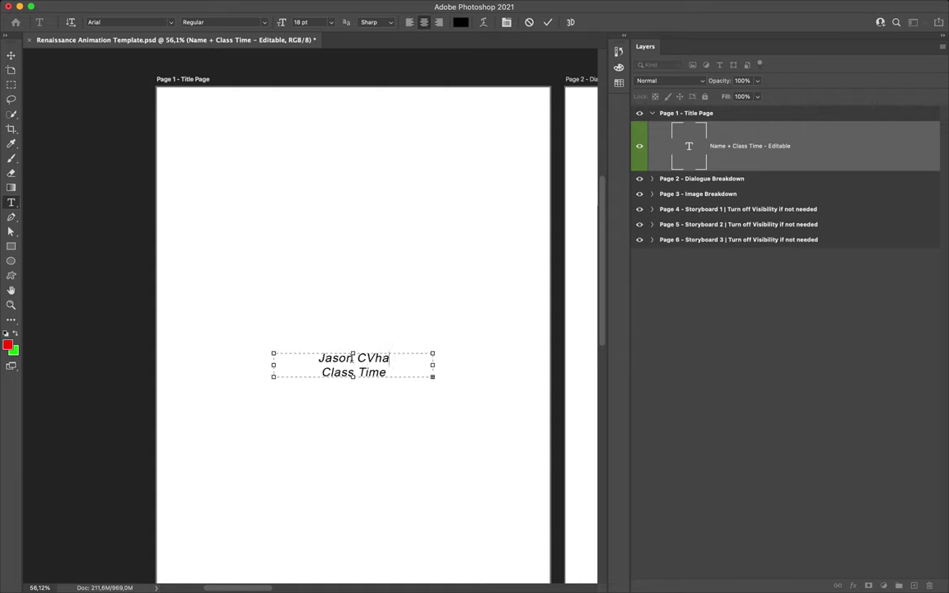
left_click(352, 358)
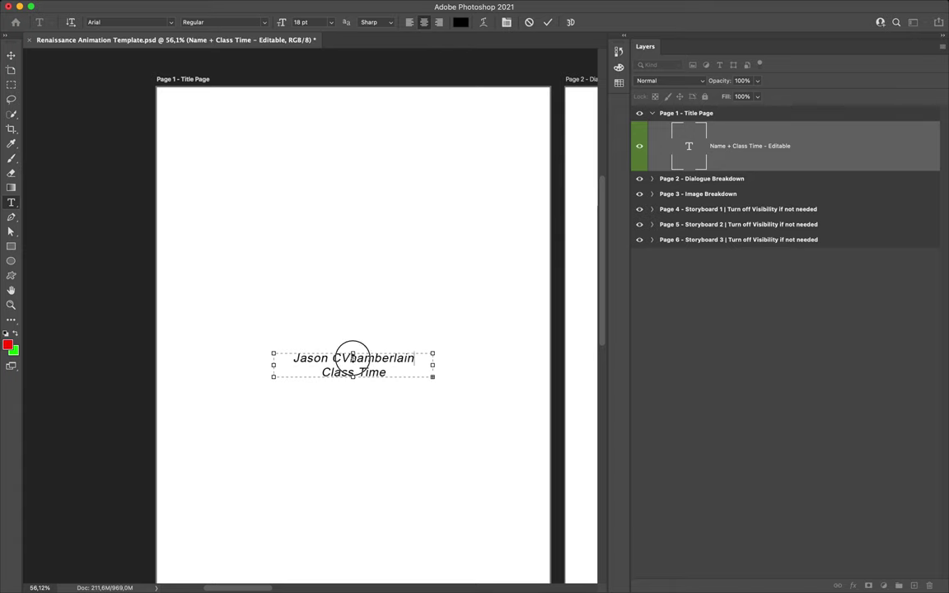
key("BackSpace")
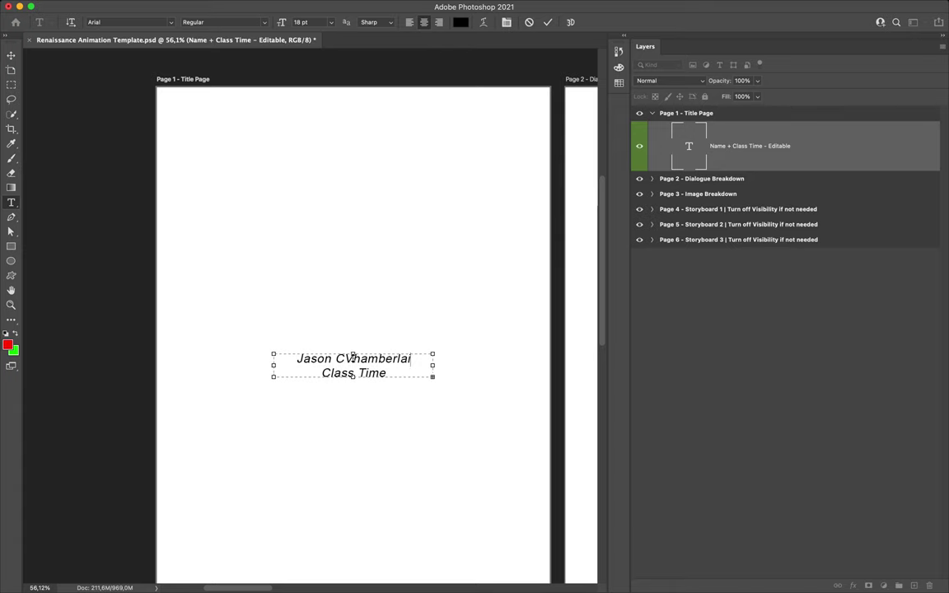
type("n")
triple_click(288, 374)
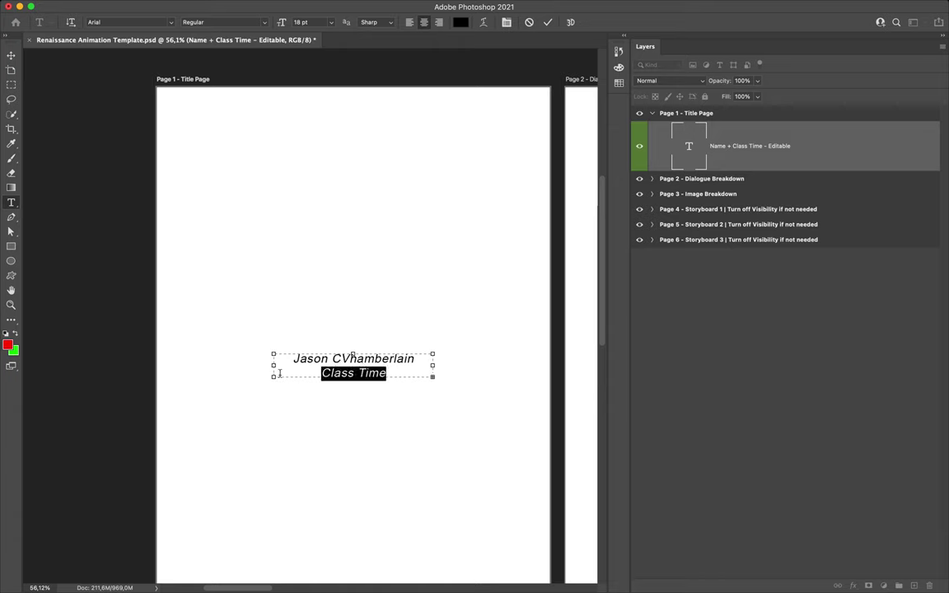
type("All day")
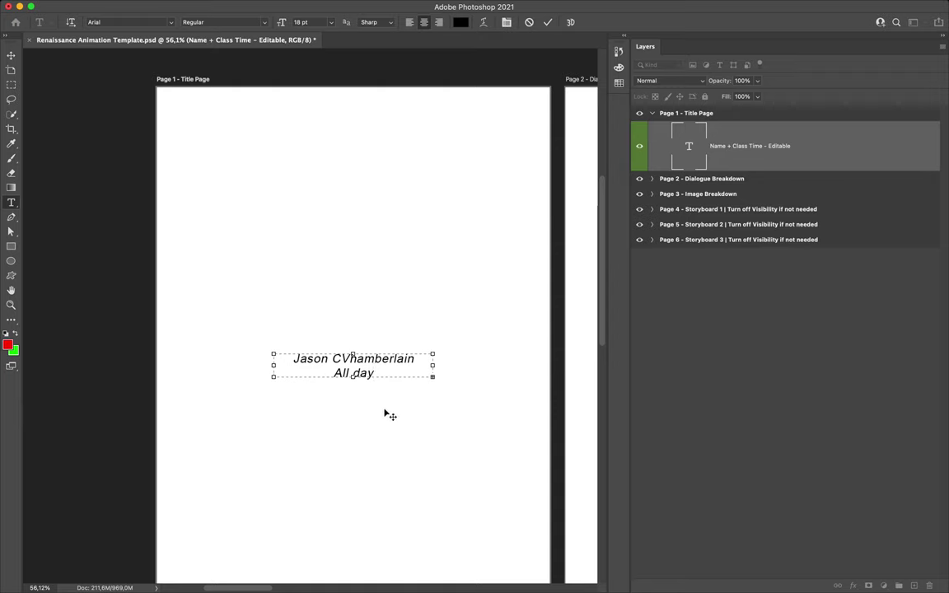
Remove the stray 'V' from the student's name and commit the text edit.
key("Escape")
key("v")
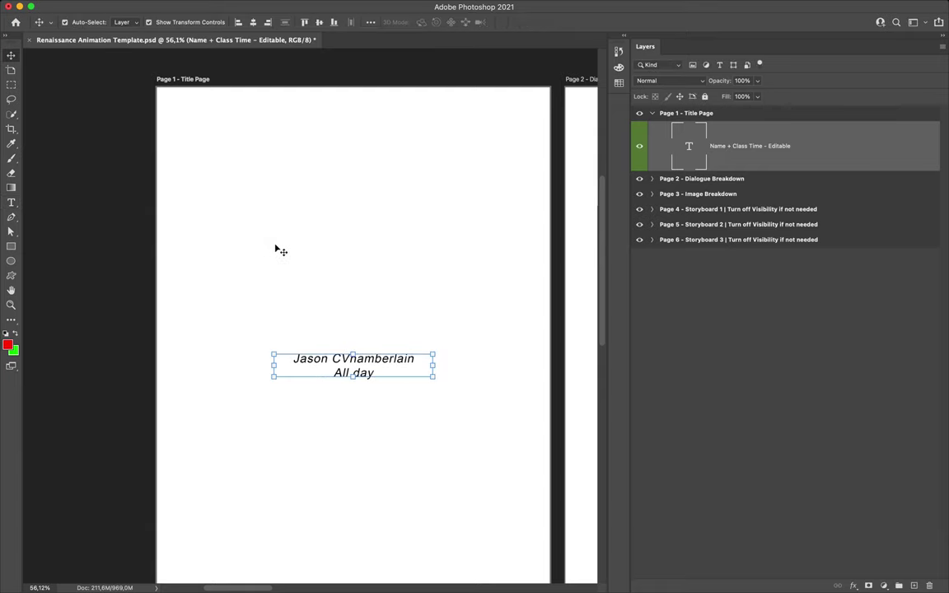
double_click(344, 360)
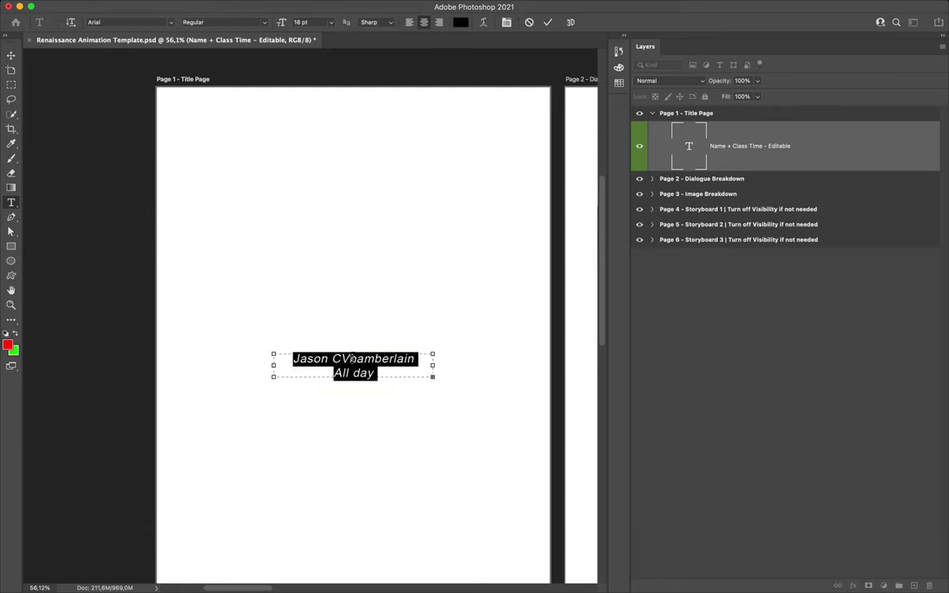
left_click(349, 356)
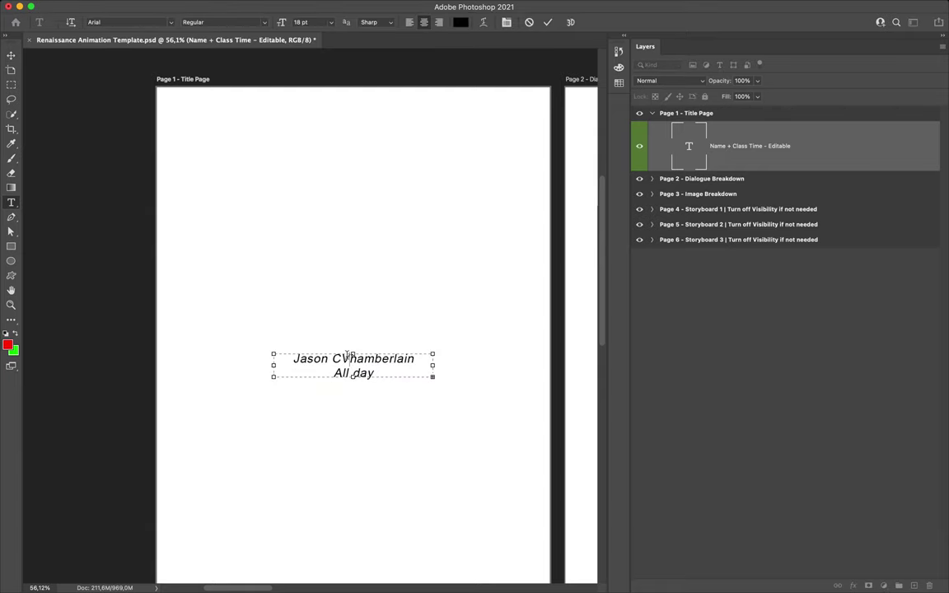
key("BackSpace")
left_click(547, 23)
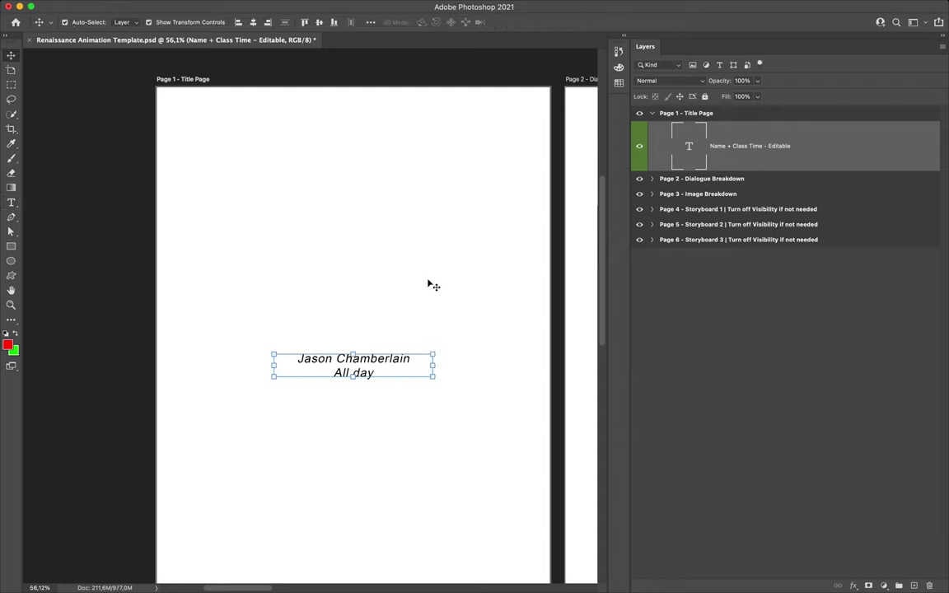
Undo the text edits to restore Name / Class Time and save the template.
left_click(341, 336)
key("ctrl+z")
key("ctrl+z")
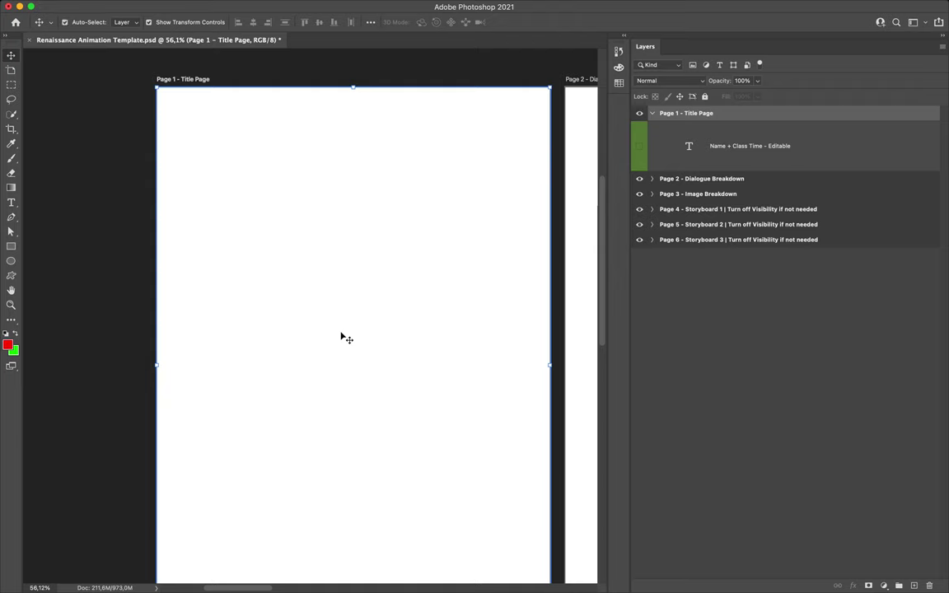
key("ctrl+z")
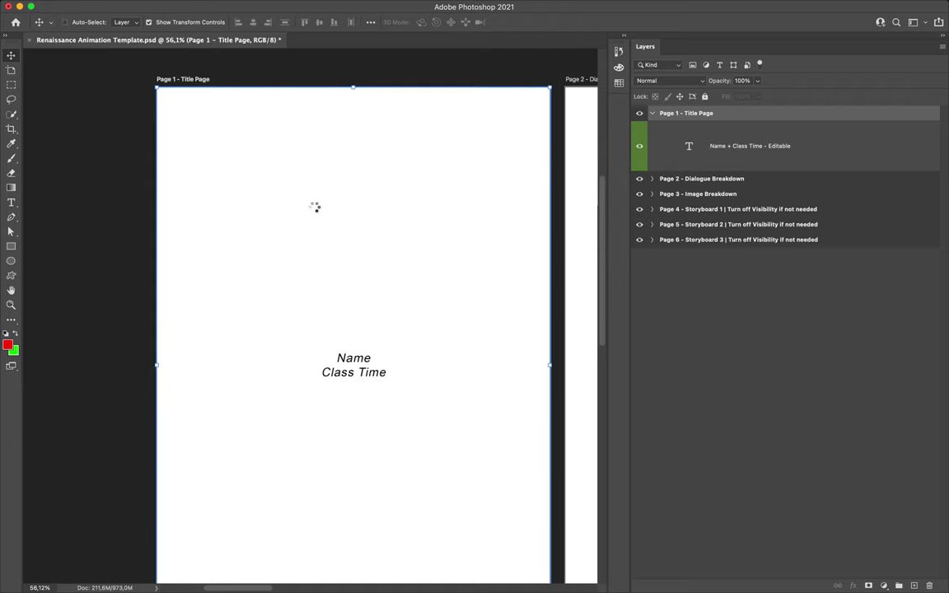
key("super+s")
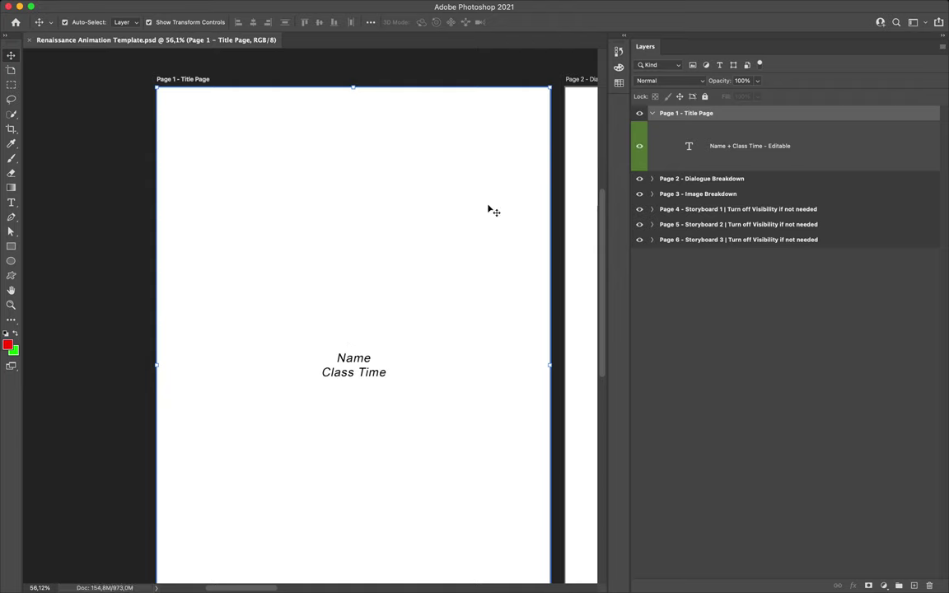
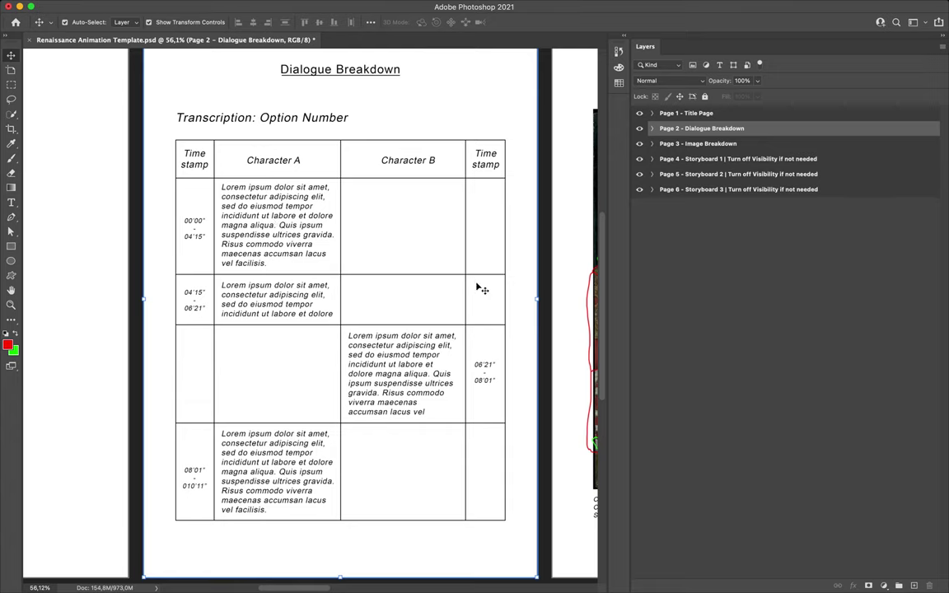
Expand the Dialogue Breakdown page's layers and flick the Transcription Frame borders off and on to identify them.
left_click(652, 128)
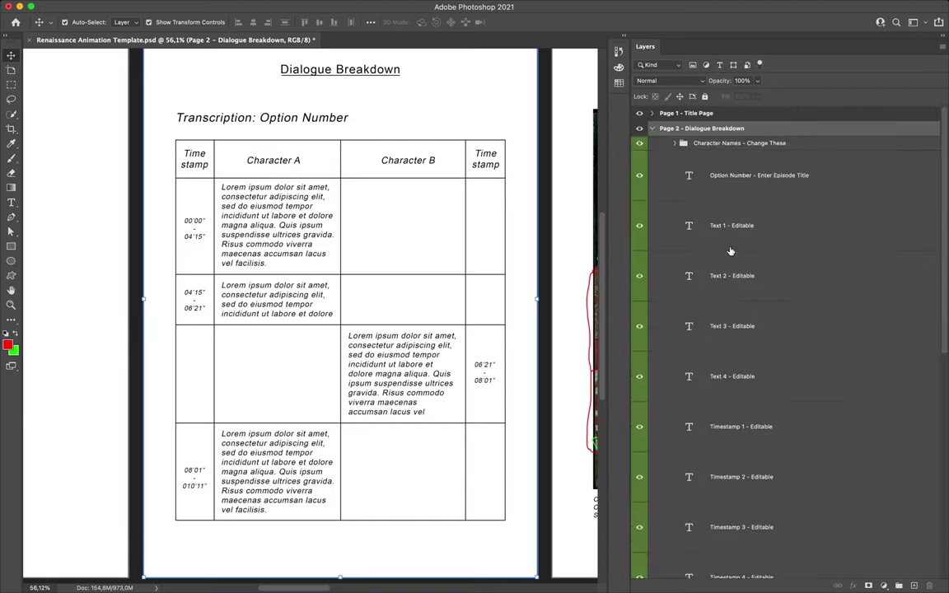
scroll(730, 251, "down", 10)
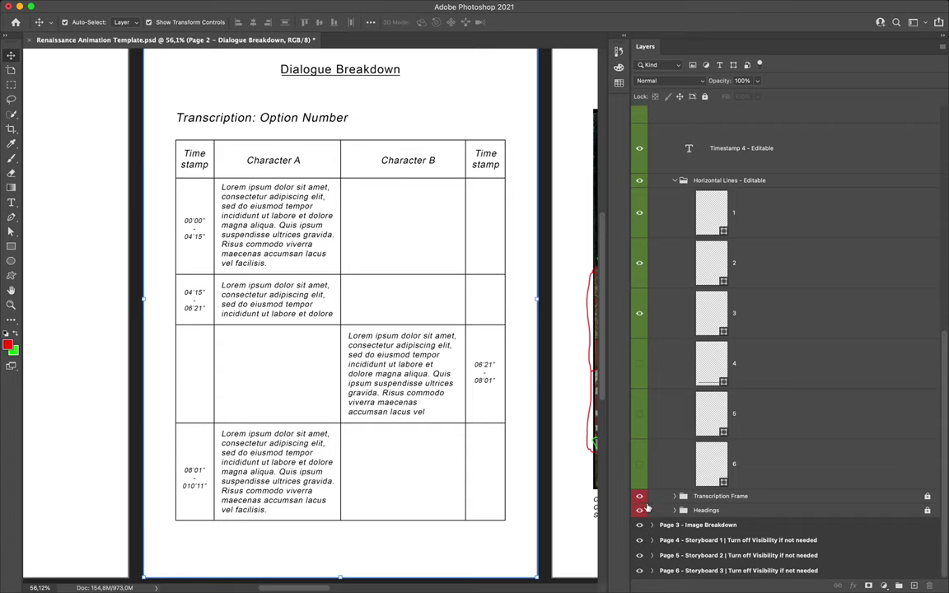
left_click(640, 498)
left_click(640, 499)
left_click(640, 498)
left_click(640, 498)
left_click(640, 498)
left_click(639, 499)
left_click(639, 498)
left_click(640, 499)
Toggle the Headings layer's visibility to identify it, then select the first Character A dialogue text.
left_click(640, 510)
left_click(640, 511)
left_click(639, 511)
left_click(640, 511)
left_click(640, 510)
left_click(640, 510)
scroll(239, 354, "up", 3)
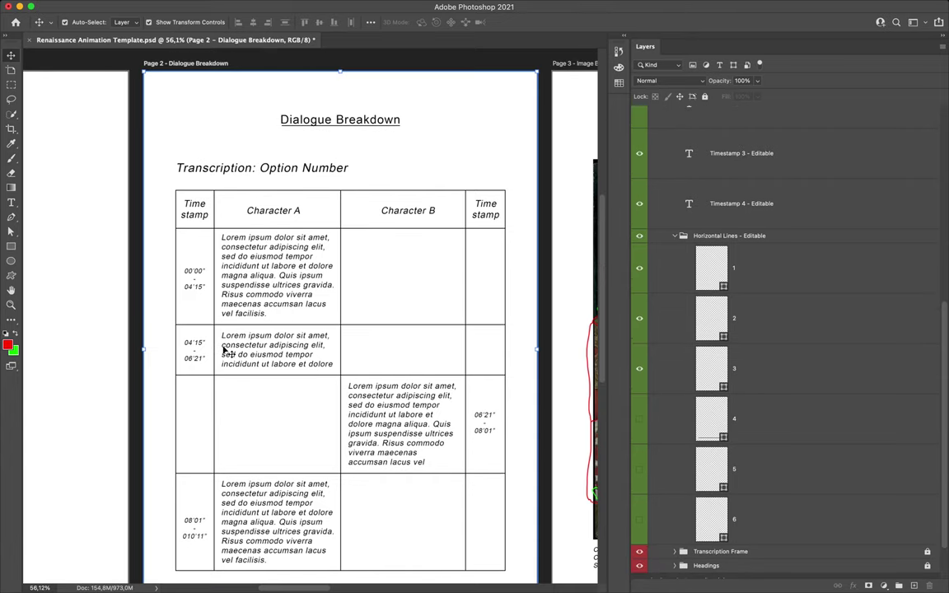
left_click(281, 276)
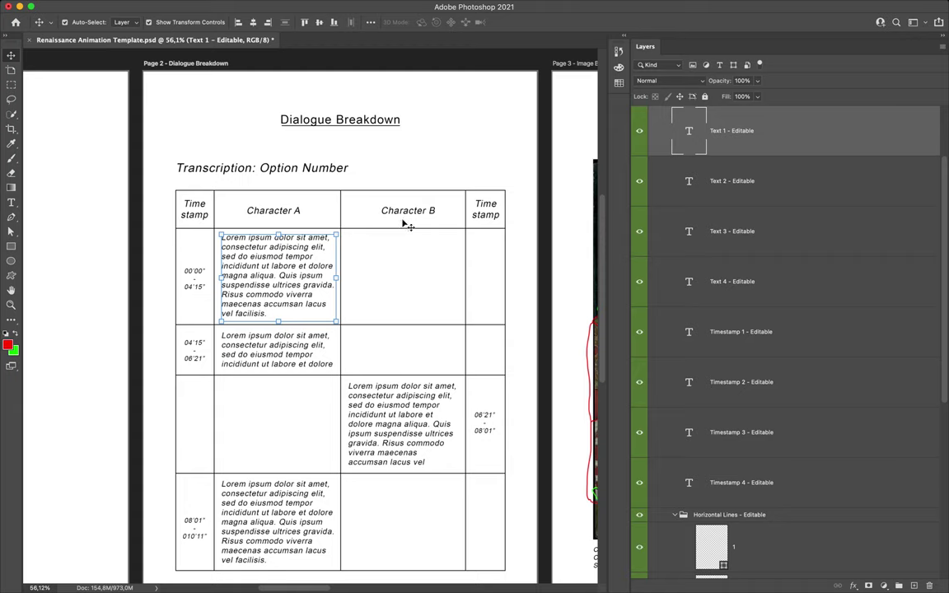
left_click_drag(256, 273, 385, 277)
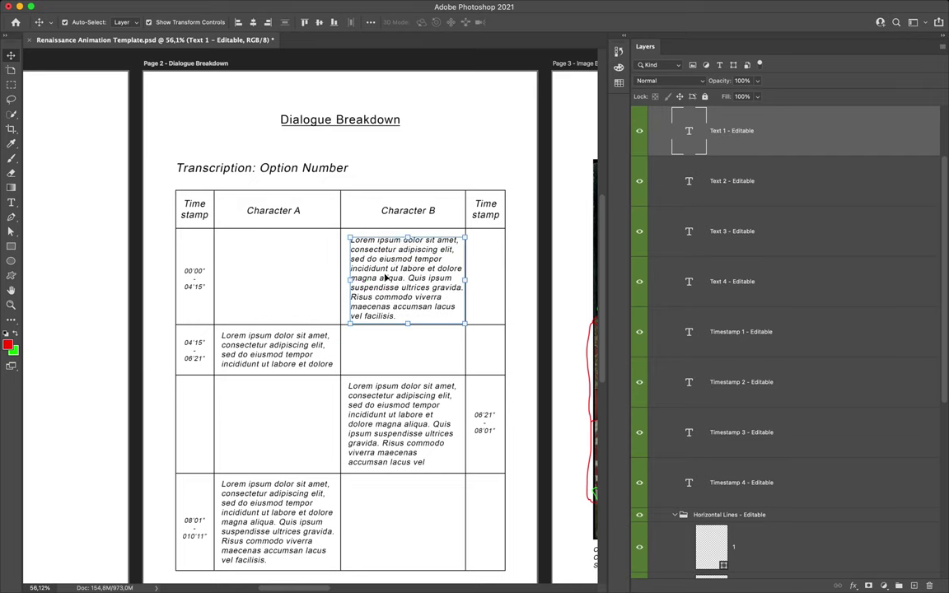
left_click(192, 276)
left_click_drag(193, 275, 484, 280)
key("super+z")
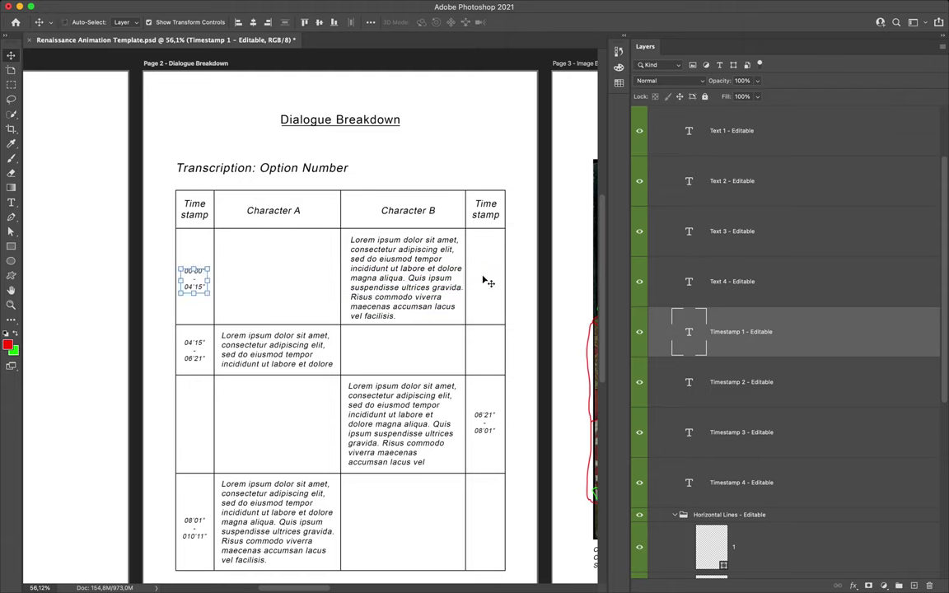
key("super+z")
left_click(265, 272)
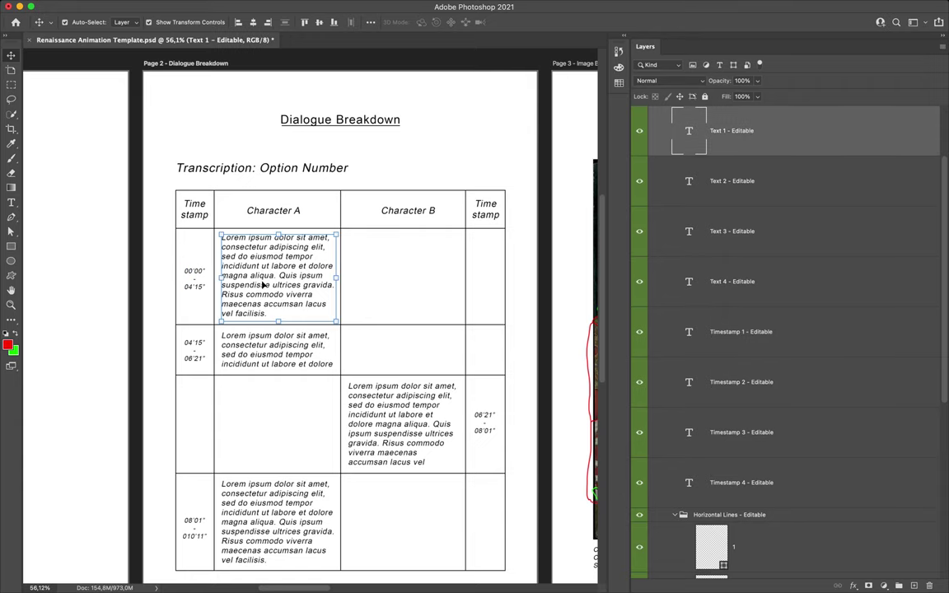
Start editing the first Character A dialogue text, then back out to the Move tool.
double_click(265, 281)
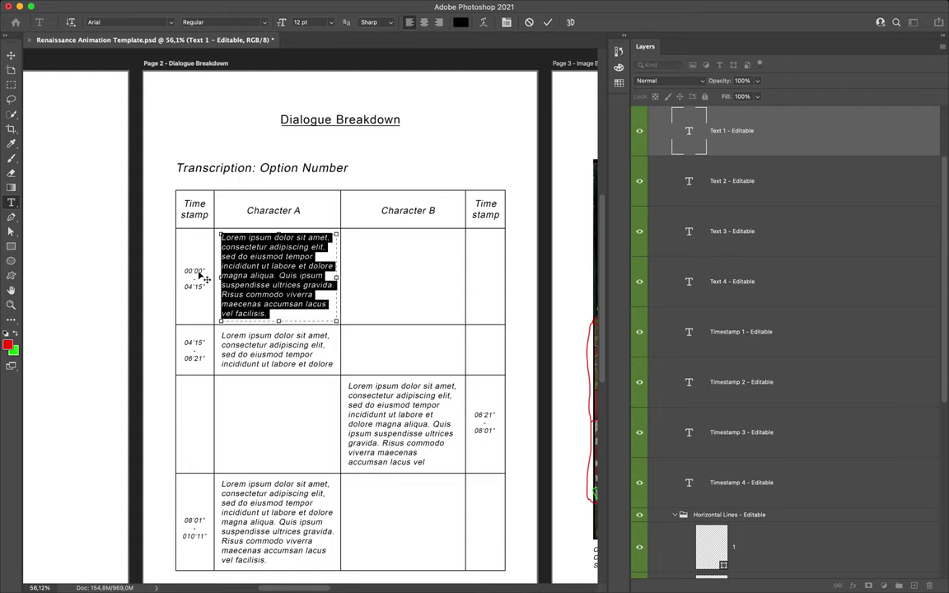
scroll(207, 283, "up", 5)
scroll(204, 279, "up", 2)
scroll(203, 279, "left", 2)
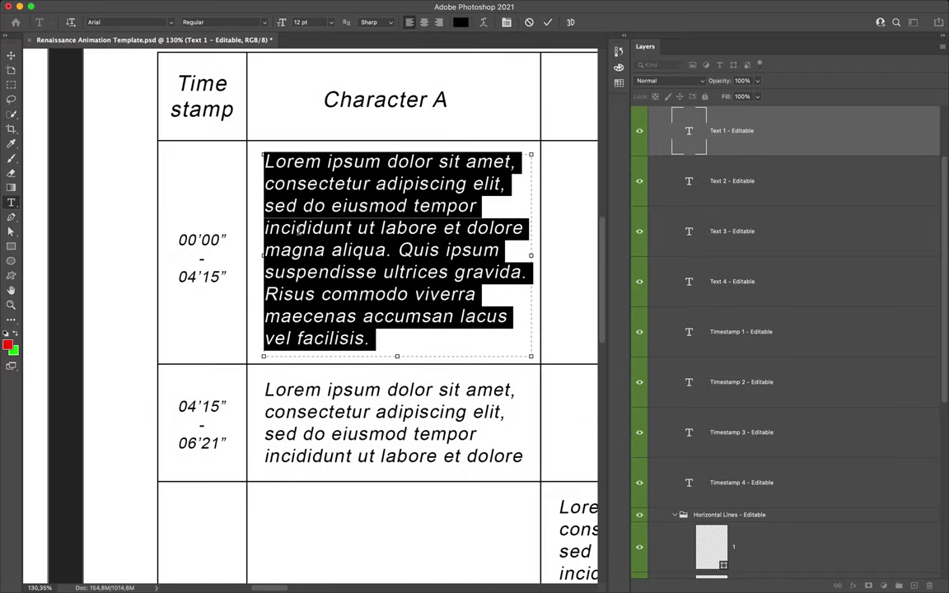
key("Escape")
key("v")
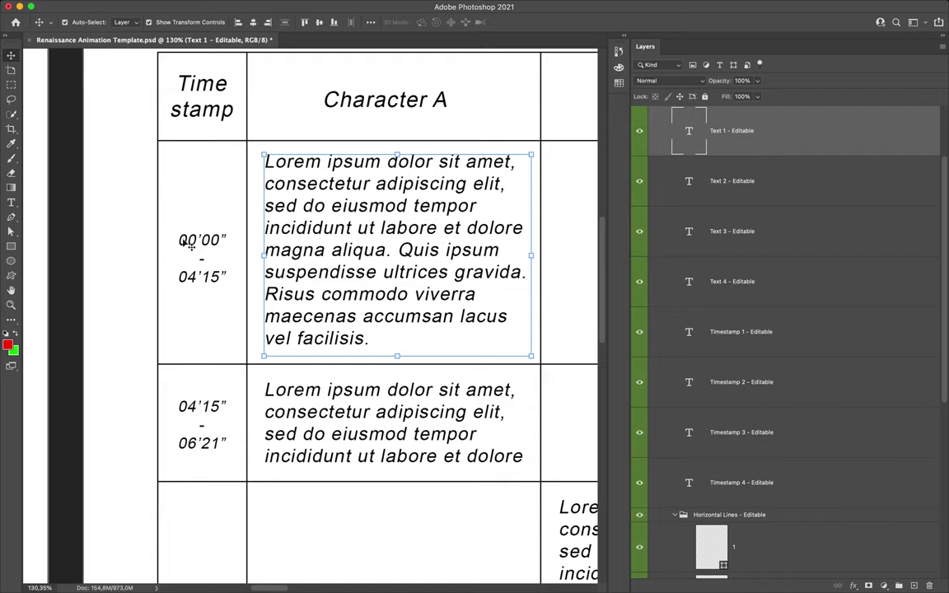
Replace the first Character A dialogue with 'One word.' and shrink its text box to fit.
scroll(213, 247, "right", 2)
scroll(212, 247, "right", 3)
scroll(211, 247, "down", 3)
double_click(260, 236)
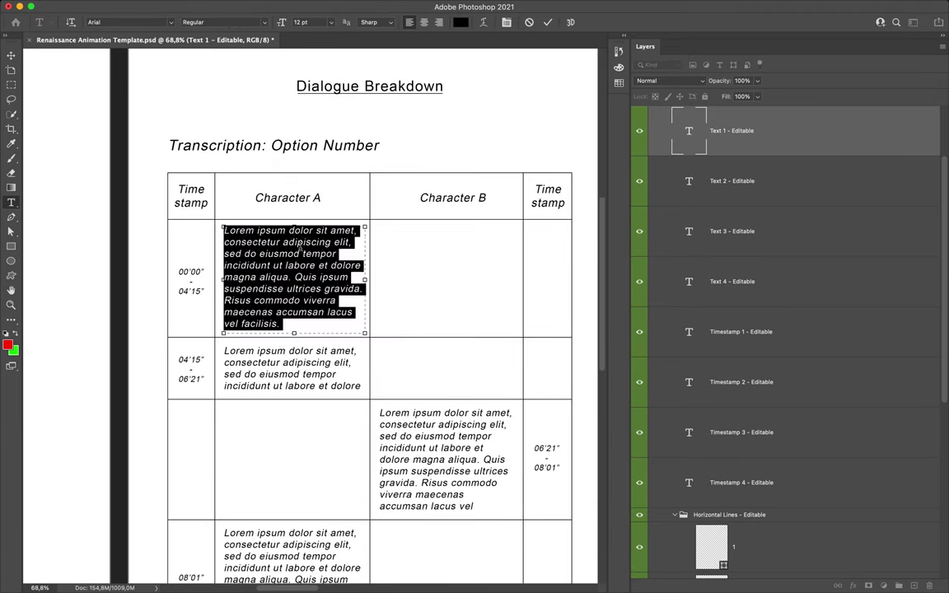
type("On")
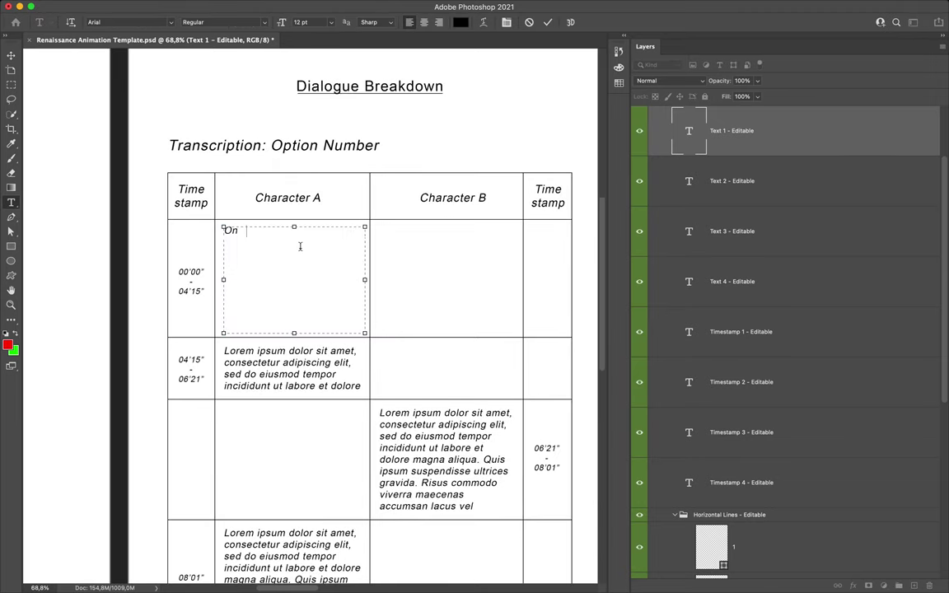
type("e word.")
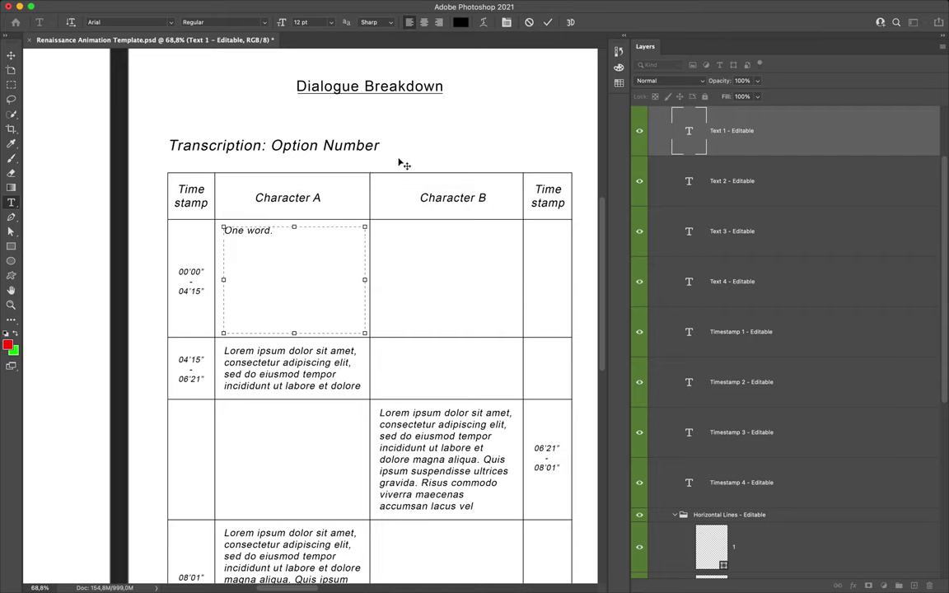
mouse_move(274, 231)
left_mouse_down()
mouse_move(229, 234)
mouse_move(284, 231)
left_mouse_up()
left_click_drag(293, 334, 290, 243)
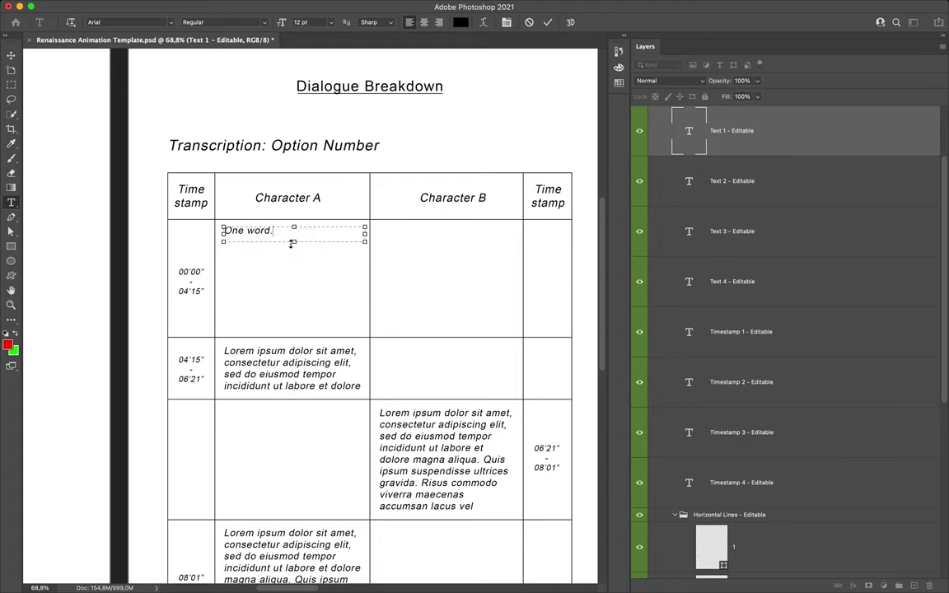
left_click(547, 22)
Move the 00'00"–04'15" timestamp up level with 'One word.'.
key("v")
left_click(183, 292)
left_click_drag(183, 291, 190, 242)
left_click(278, 290)
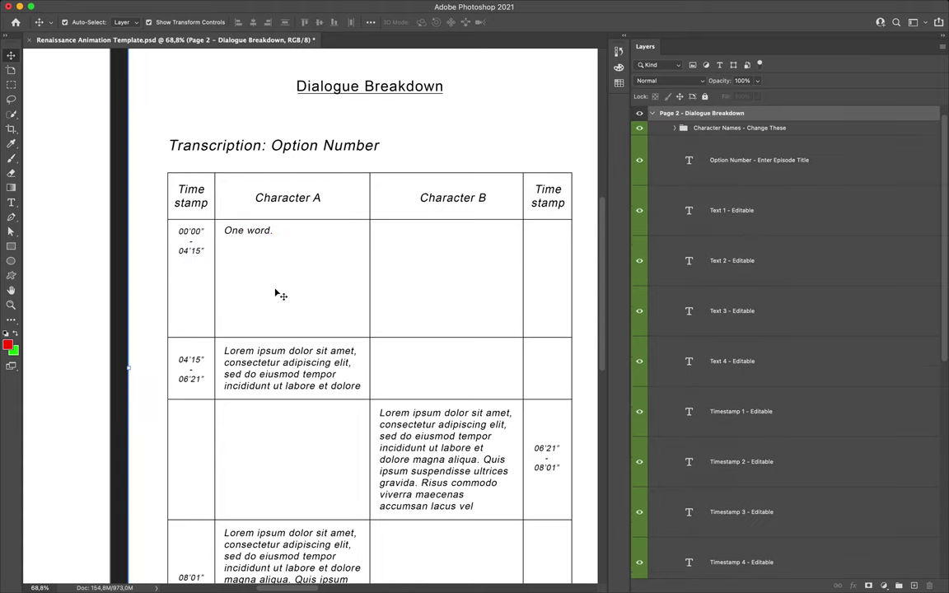
Raise the first row's bottom border line closer to 'One word.'.
left_click(307, 338)
left_click_drag(312, 340, 310, 263)
key("super+z")
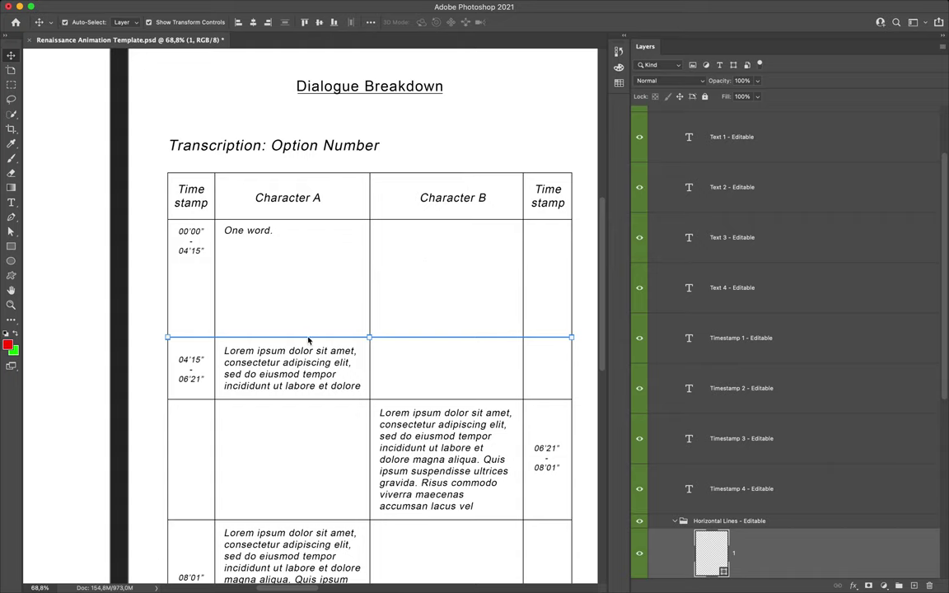
mouse_move(309, 340)
left_mouse_down()
mouse_move(307, 327)
mouse_move(307, 336)
left_mouse_up()
key("Up")
key("Up")
key("Up")
key("Up")
key("Up")
key("Up")
key("Up")
key("Up")
key("Up")
key("Up")
key("Up")
key("Up")
key("Up")
key("Up")
key("Up")
key("Up")
key("Up")
key("Up")
key("Up")
key("Up")
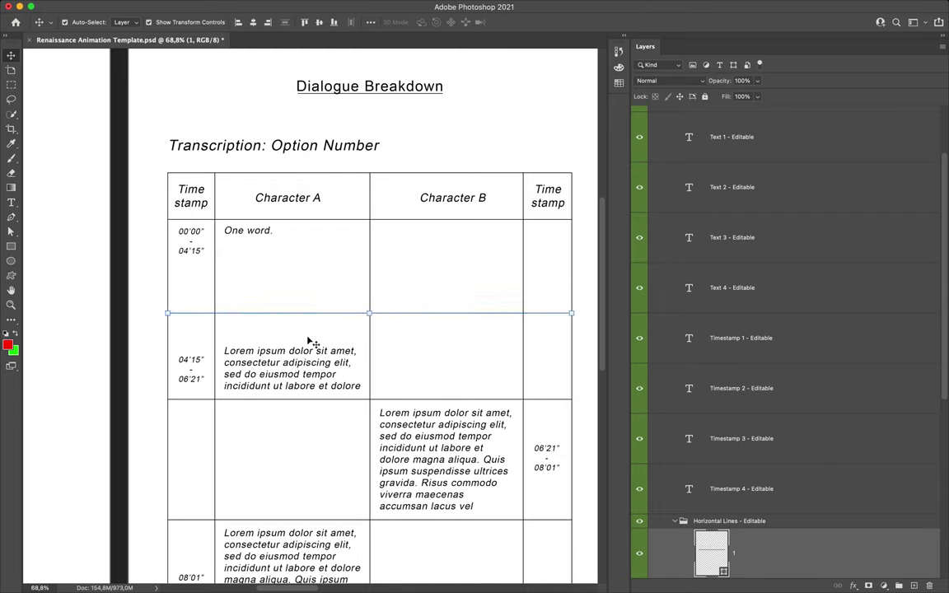
key("Up")
key("Up")
key("Up")
key("Up")
key("Up")
key("Up")
key("Up")
key("Up")
key("Up")
key("Up")
key("Up")
key("Up")
key("Up")
key("Up")
key("Up")
key("Up")
key("Up")
key("Up")
key("Up")
key("Up")
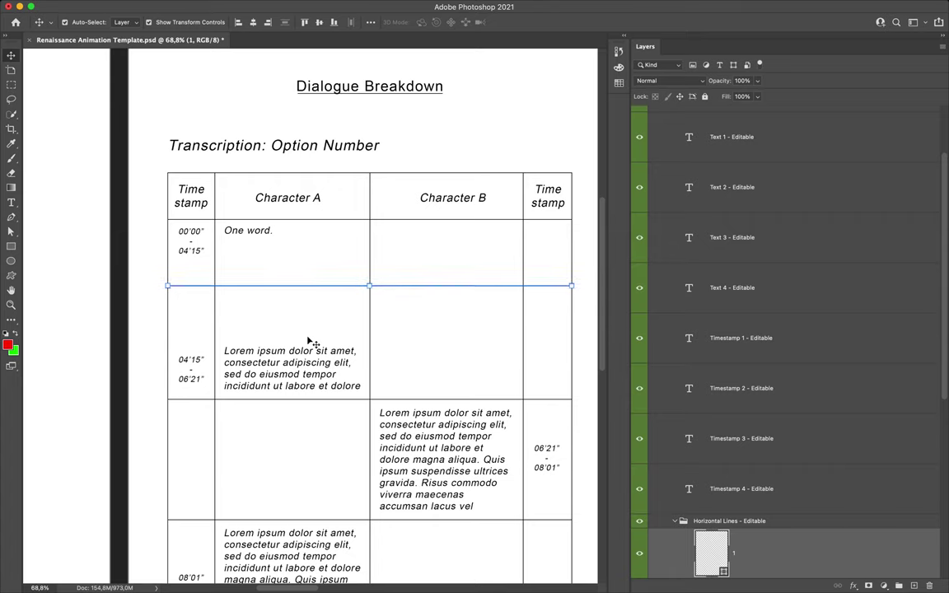
key("Up")
key("Up")
key("Up")
key("Up")
key("Up")
key("Up")
key("Up")
key("Up")
key("Up")
key("Up")
key("Up")
key("Up")
key("Up")
key("Up")
key("Up")
key("Up")
key("Up")
key("Up")
key("Up")
key("Up")
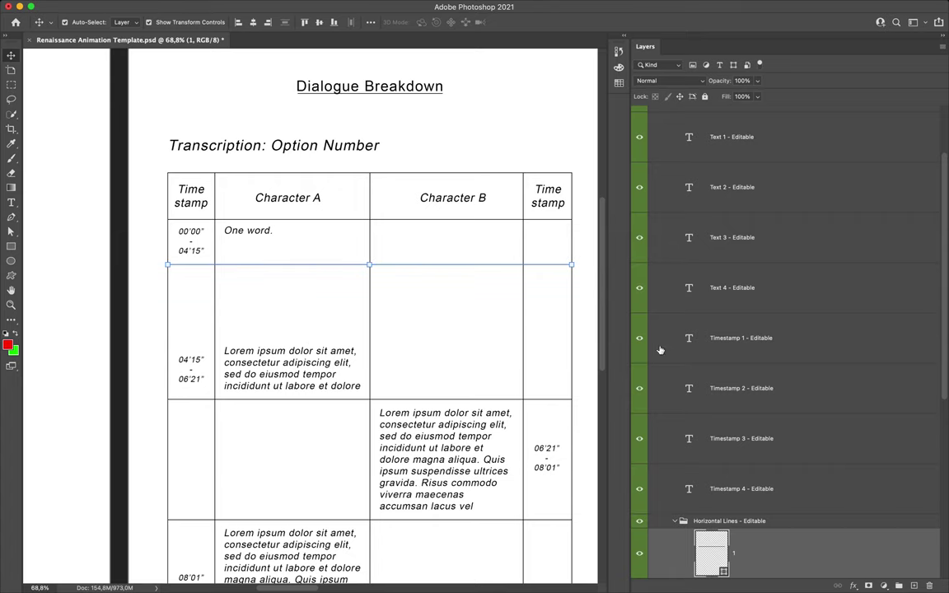
Hide and reshow horizontal lines 1–3 to identify each table border.
scroll(660, 350, "down", 10)
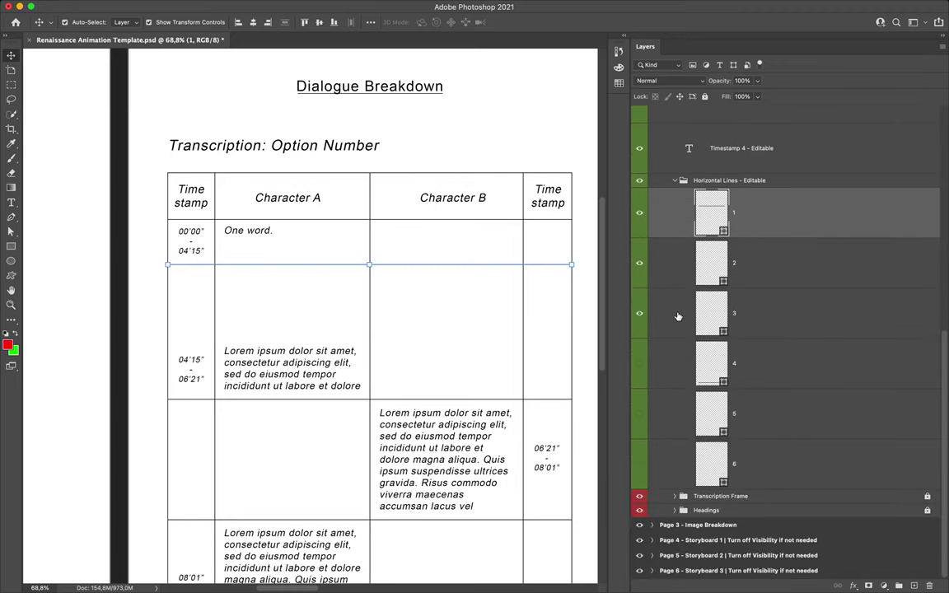
scroll(387, 409, "down", 5)
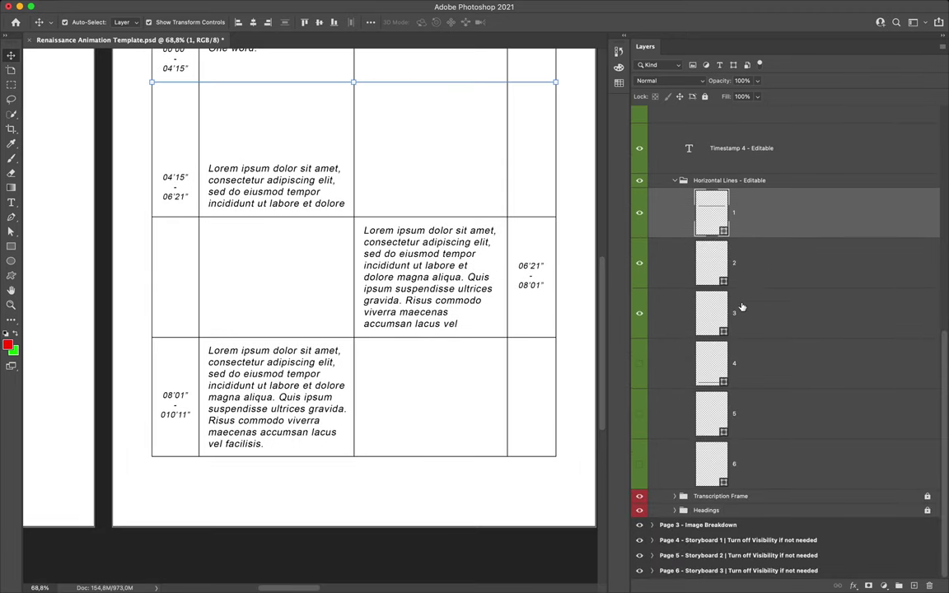
scroll(739, 307, "up", 12)
scroll(718, 195, "down", 12)
left_click(777, 276)
left_click(638, 215)
left_click(639, 263)
left_click(641, 314)
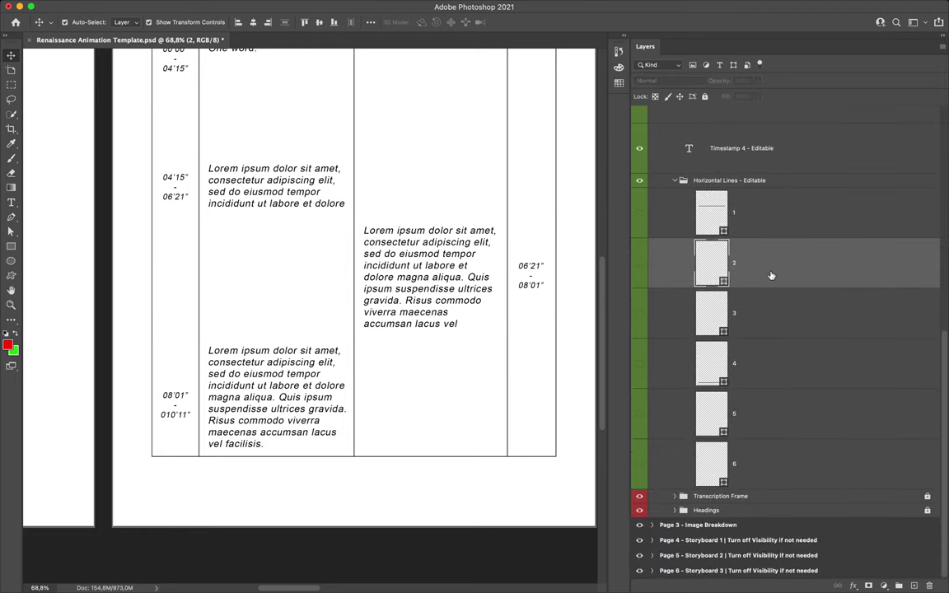
left_click(639, 263)
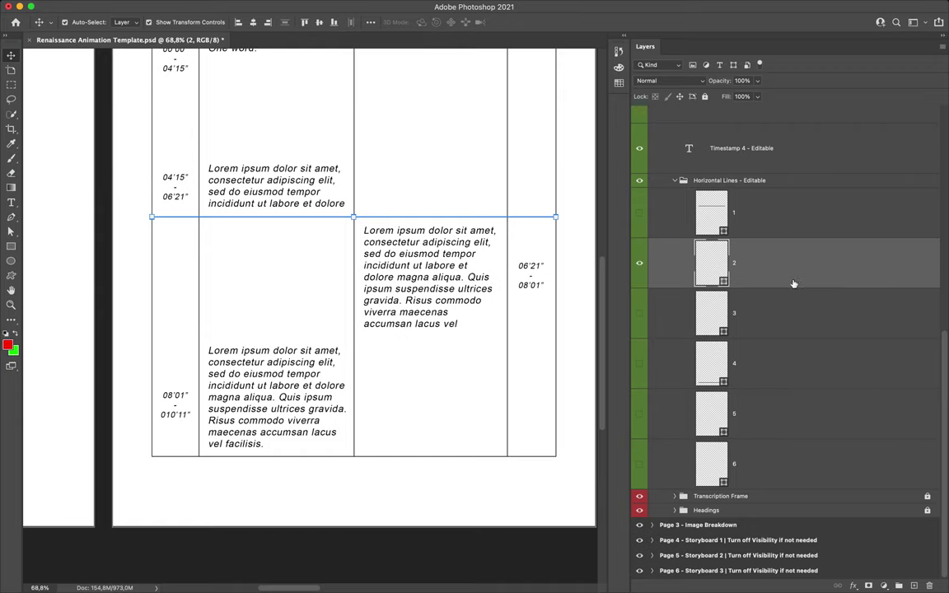
left_click(640, 313)
left_click(640, 213)
Show horizontal lines 4–6, toggle them together, and review the table.
left_click(640, 363)
left_click(639, 414)
left_click(639, 466)
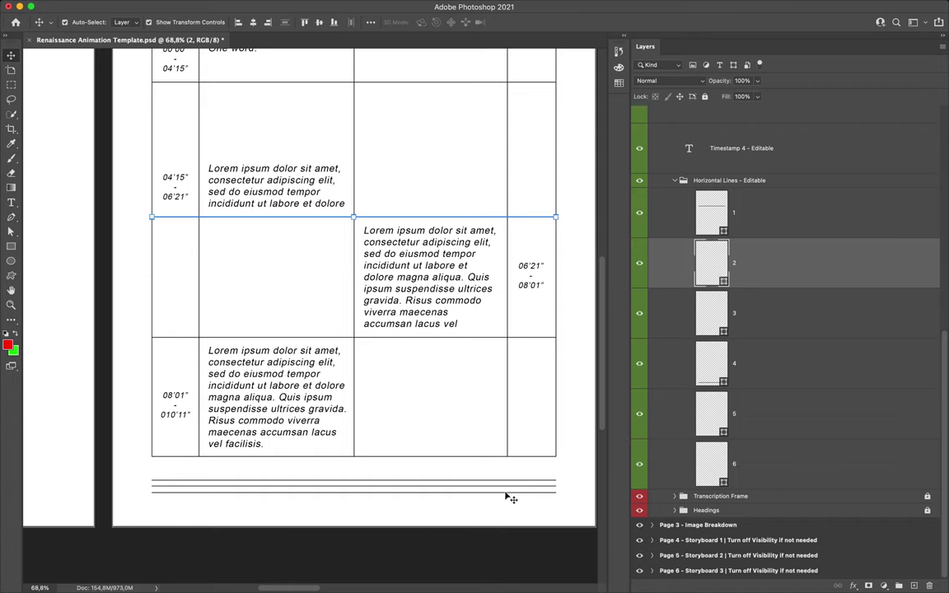
left_click_drag(645, 371, 639, 465)
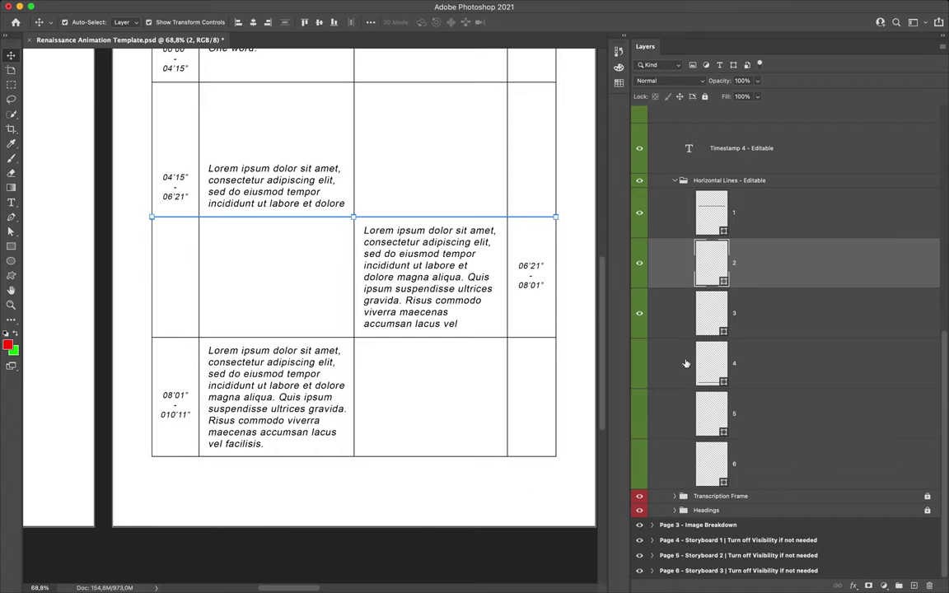
left_click_drag(640, 368, 639, 465)
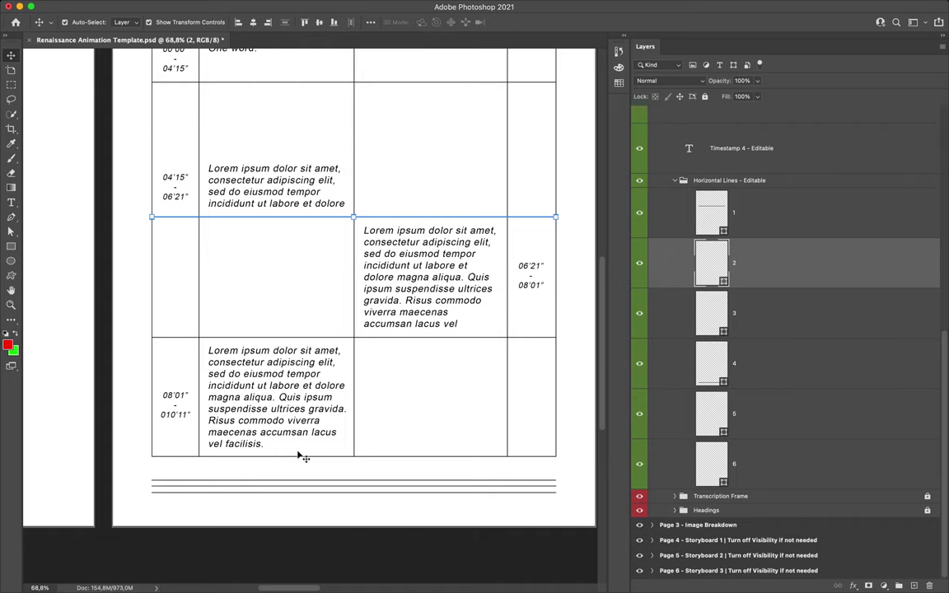
scroll(297, 367, "up", 3)
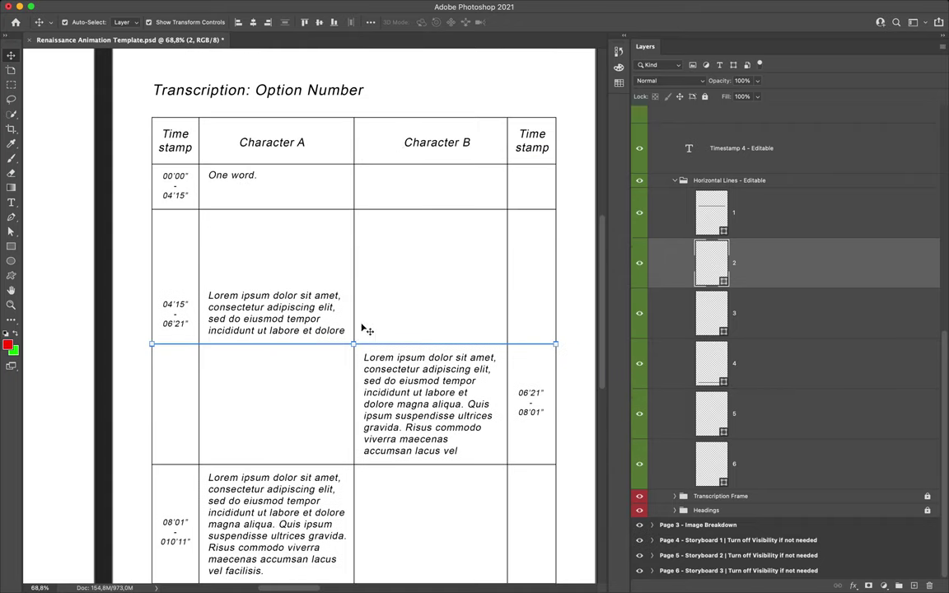
scroll(334, 272, "down", 1)
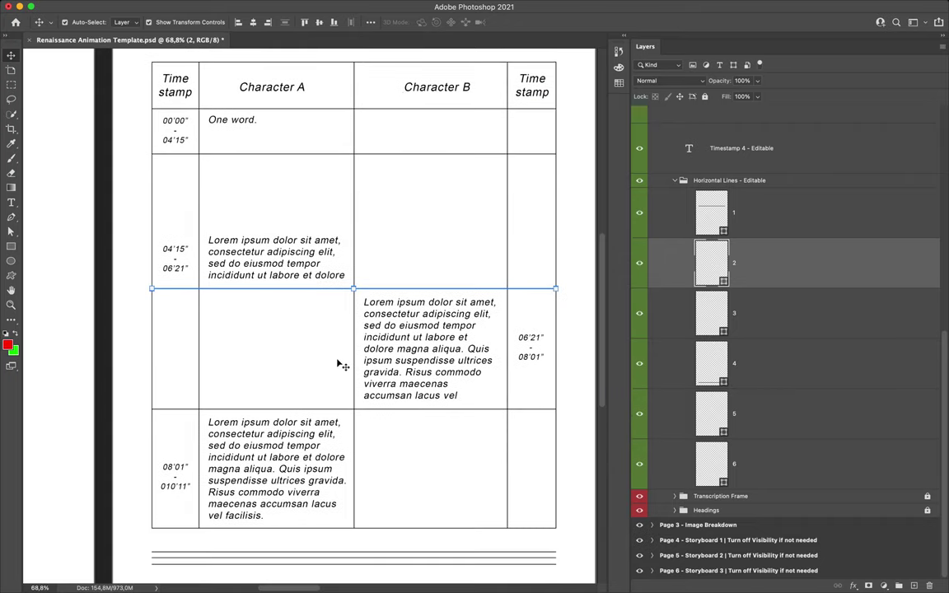
scroll(363, 373, "down", 1)
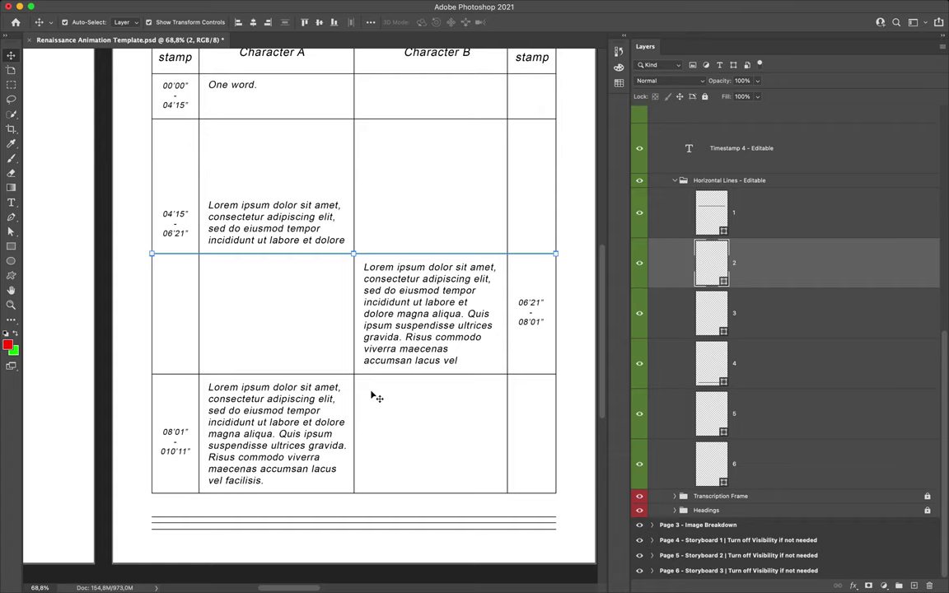
scroll(374, 398, "up", 2)
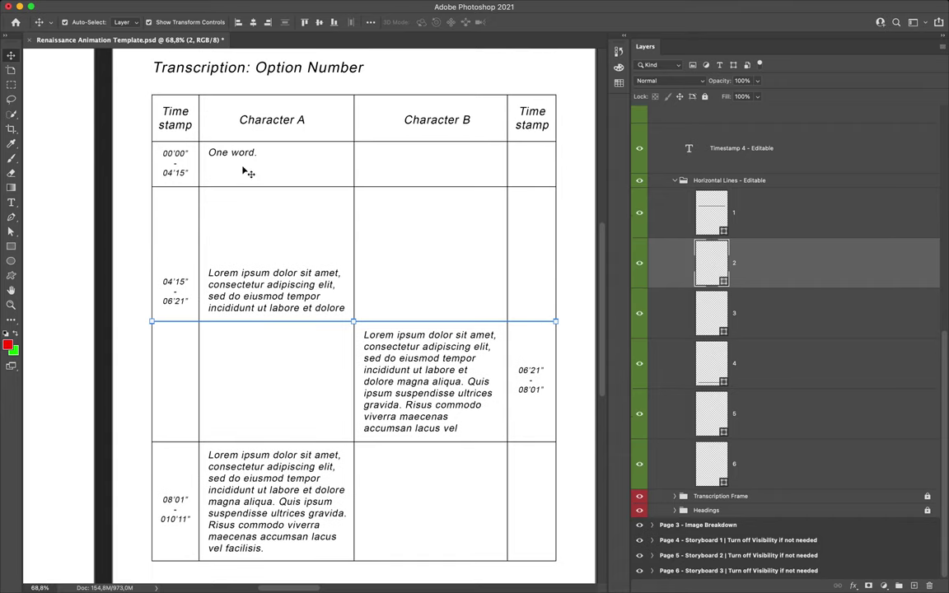
scroll(260, 218, "down", 1)
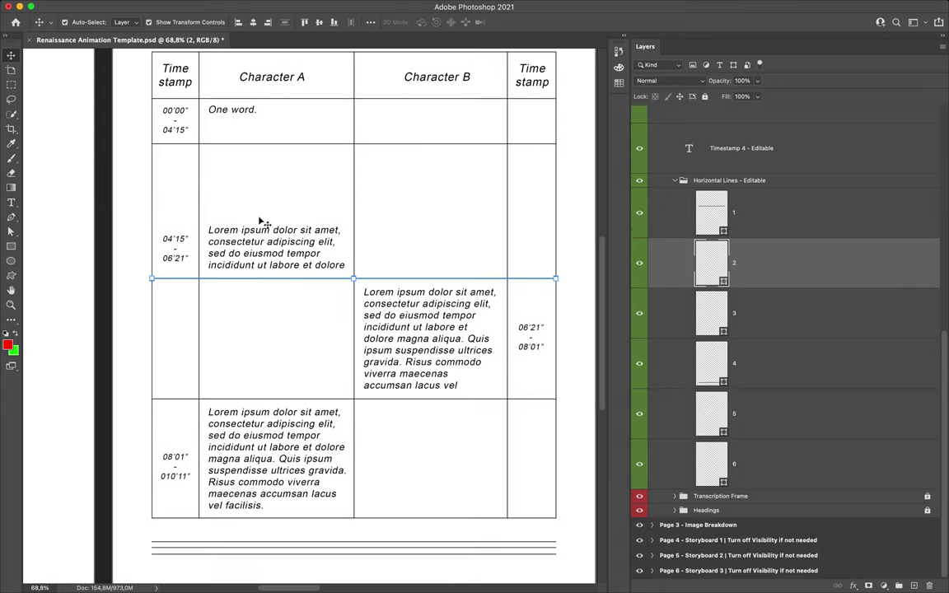
scroll(257, 206, "up", 1)
Copy 'One word.' into the Character B column and retype it as the reply 'Respnds.'.
left_click(236, 120)
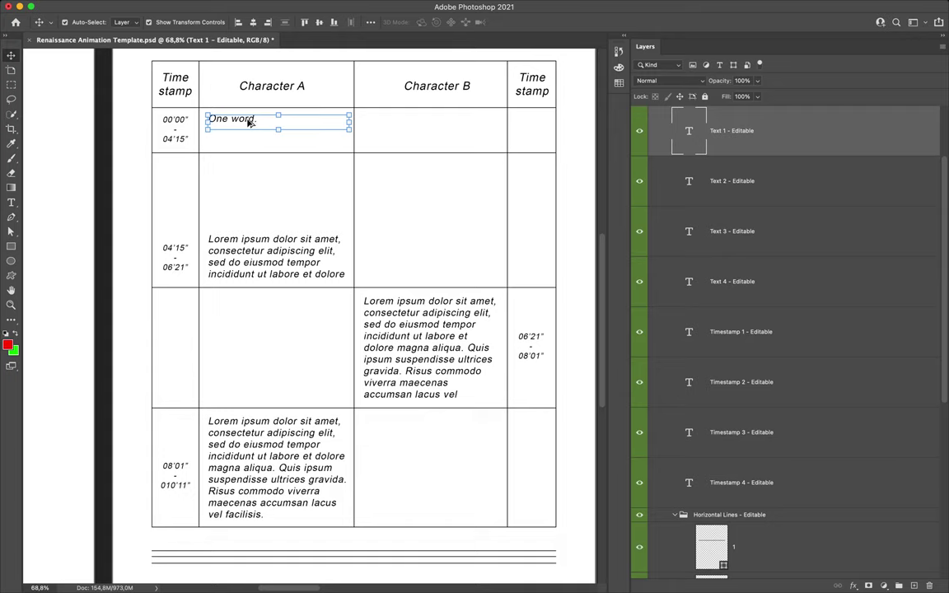
left_click(251, 121)
left_click_drag(403, 183, 400, 164)
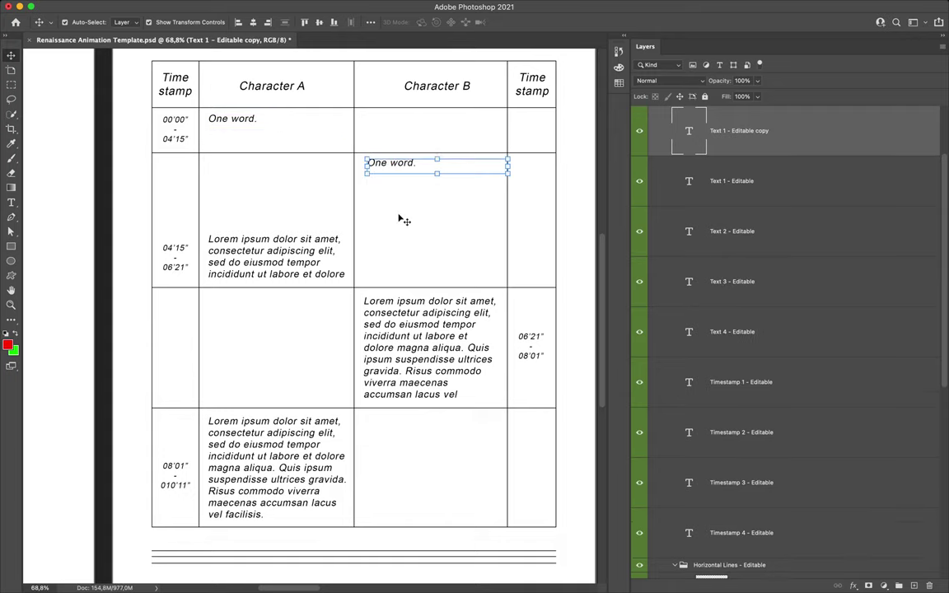
double_click(398, 164)
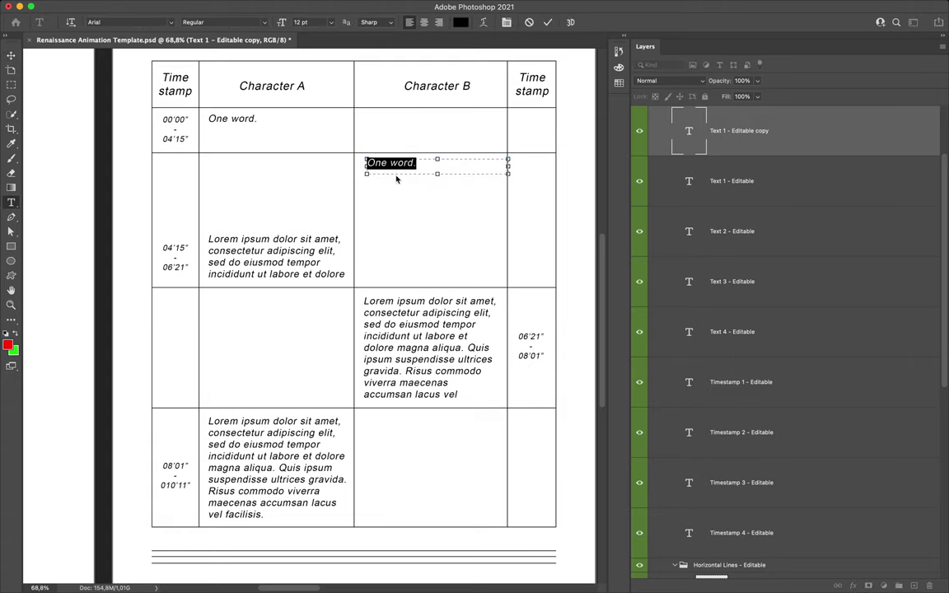
type("Respnd ")
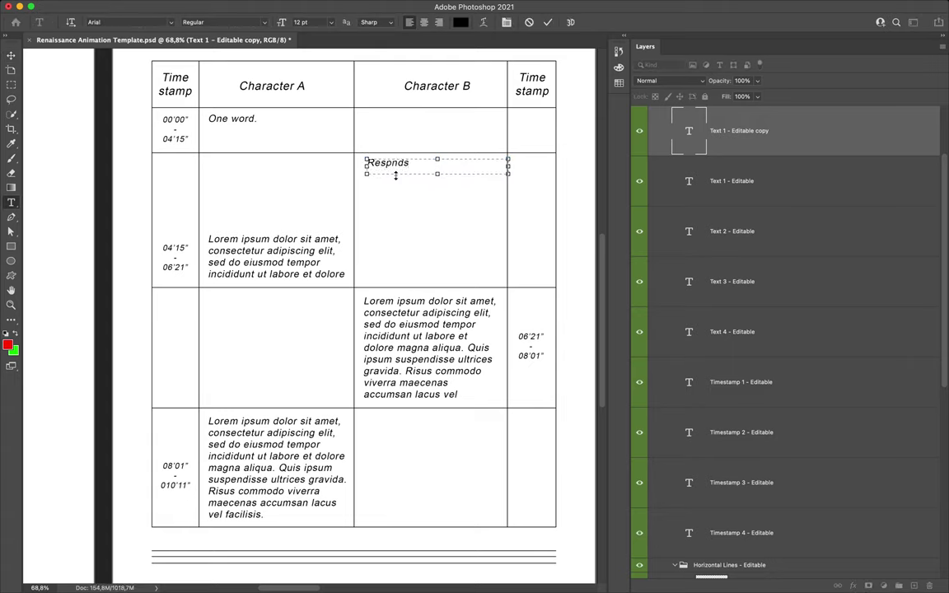
type(".")
scroll(749, 367, "down", 10)
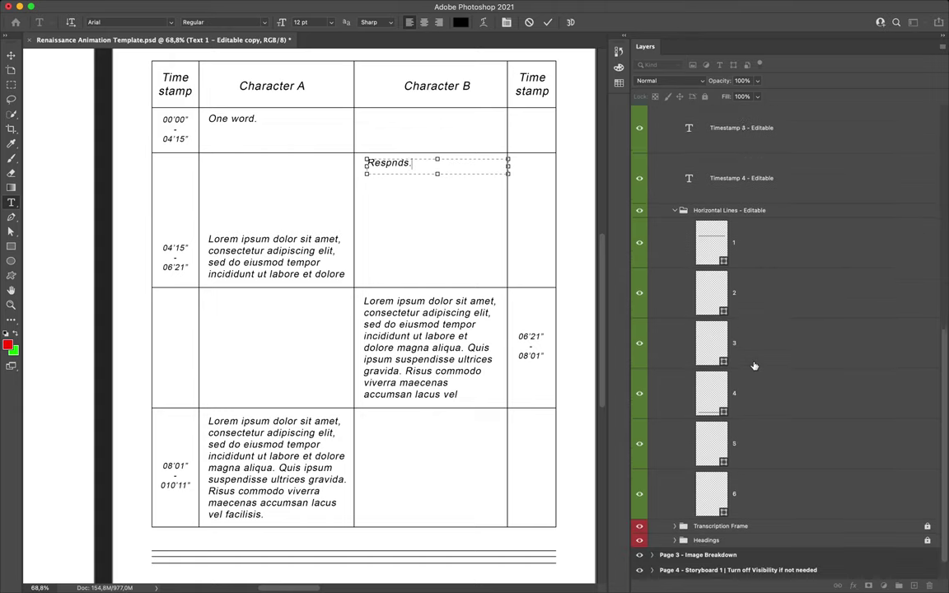
key("Escape")
key("v")
Hide the spare bottom lines and move horizontal line 4 up as the new row divider.
left_click(639, 425)
left_click(639, 375)
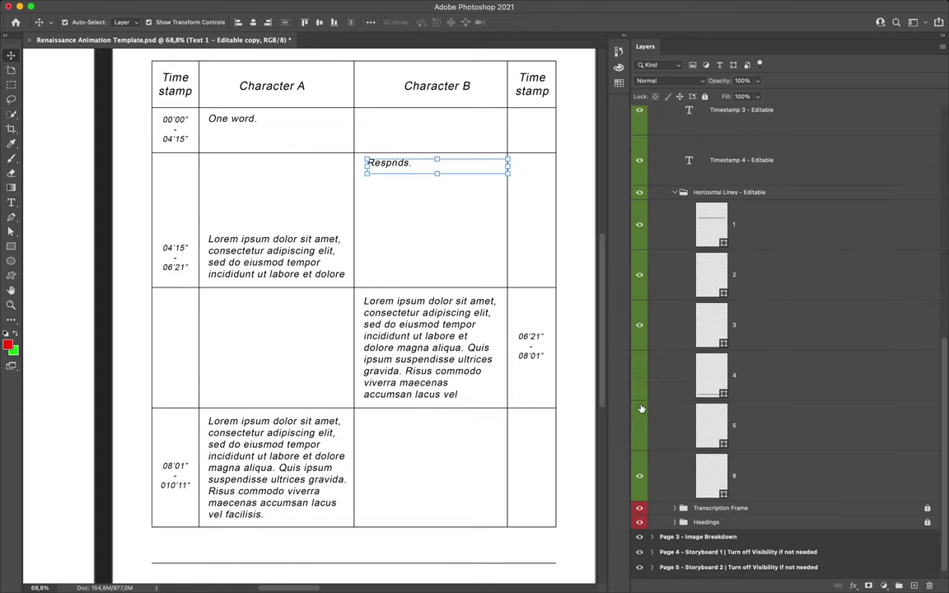
left_click(642, 479)
left_click(639, 375)
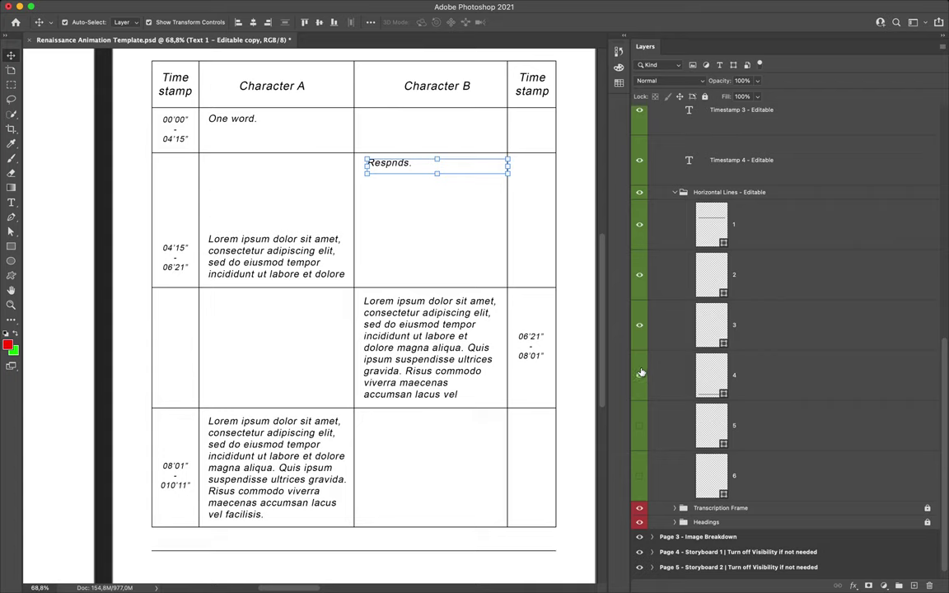
left_click(778, 392)
left_click_drag(437, 555, 417, 212)
key("shift+Up")
key("shift+Up")
key("shift+Up")
key("shift+Up")
Copy the 00'00"–04'15" timestamp into the right Time stamp column and align it with the divider.
left_click(186, 144)
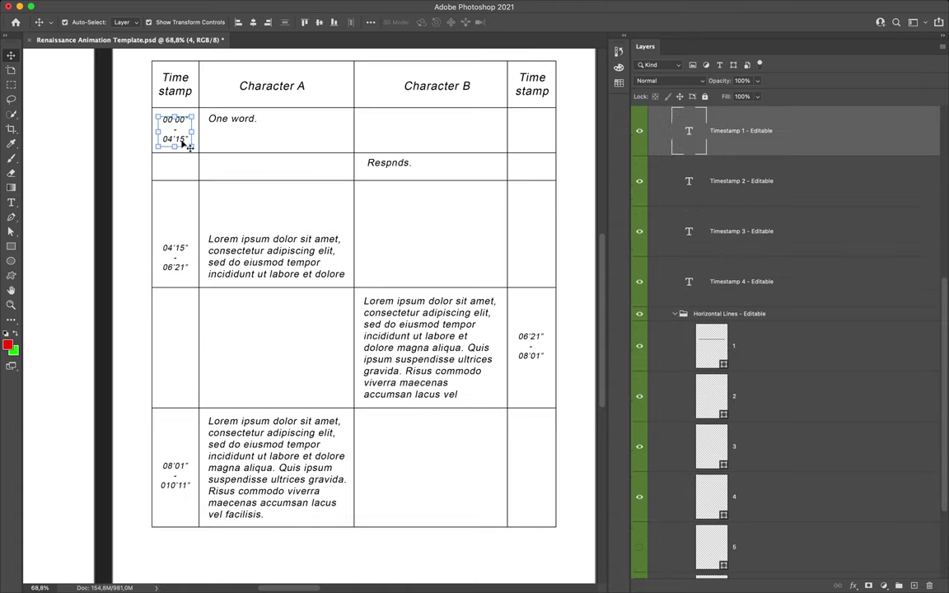
left_click_drag(174, 132, 531, 169)
left_click(428, 184)
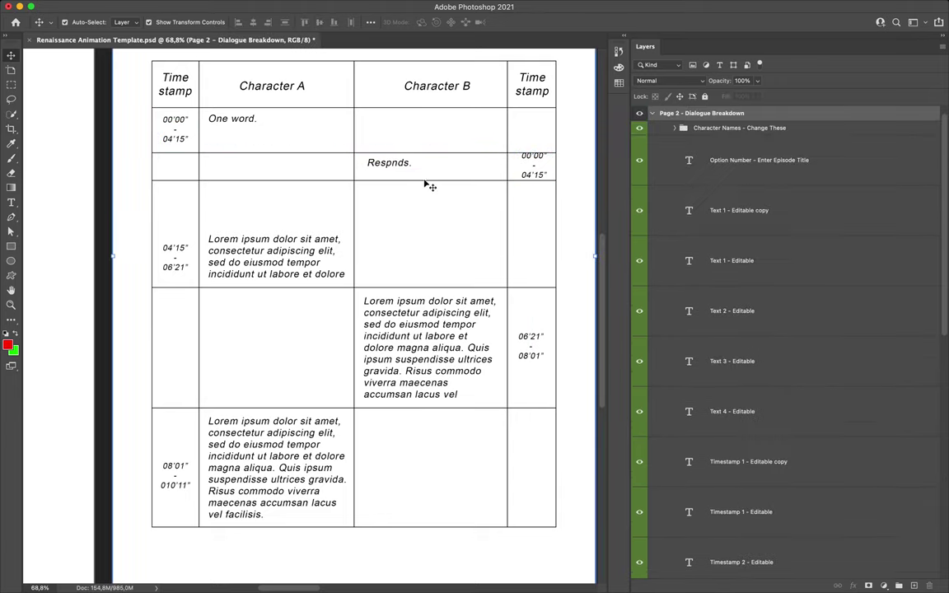
left_click(427, 185)
key("shift+Down")
key("shift+Down")
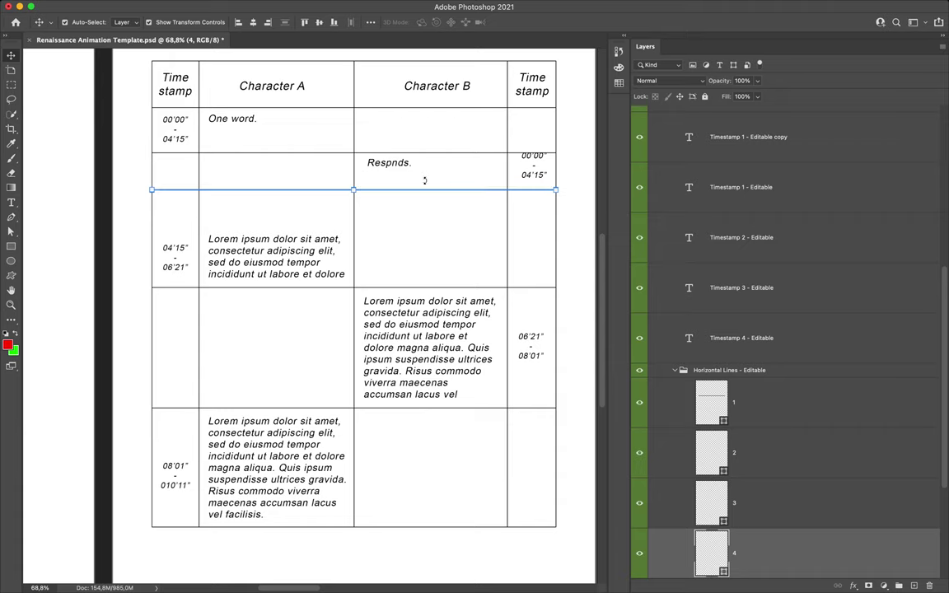
left_click(531, 170)
left_click_drag(527, 170, 536, 177)
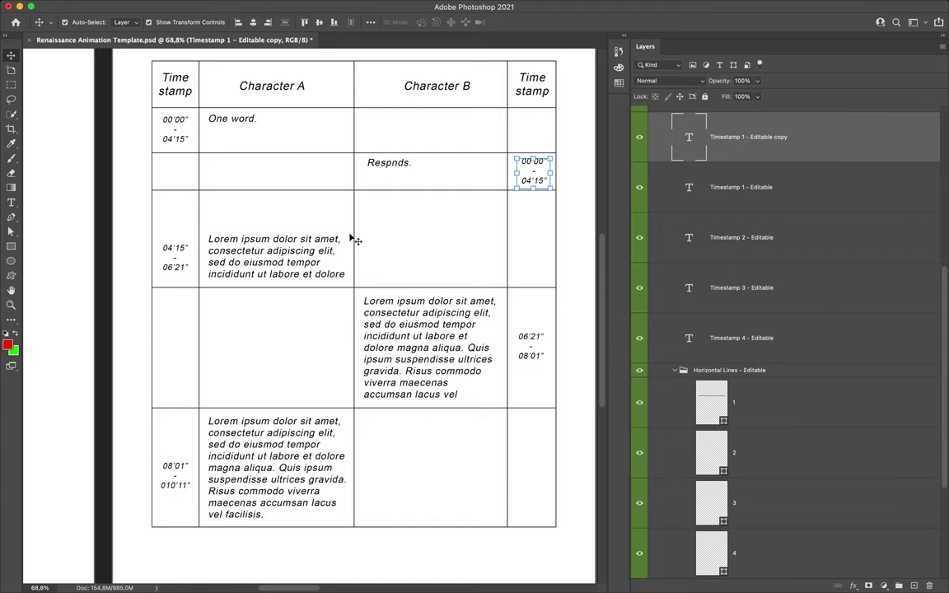
Check lines 5 and 6, leave them hidden, and collapse the Dialogue Breakdown layers.
scroll(701, 198, "up", 10)
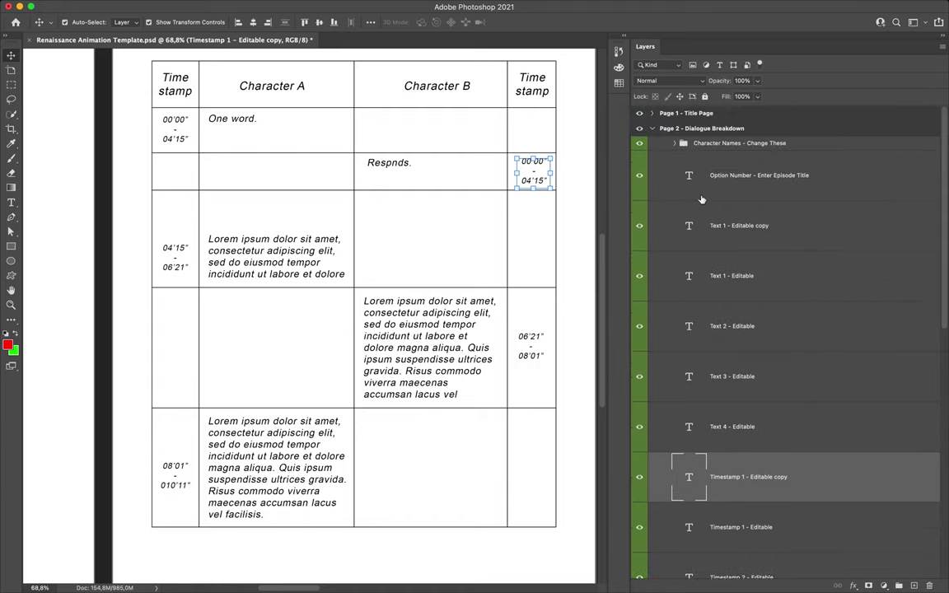
scroll(327, 326, "down", 1)
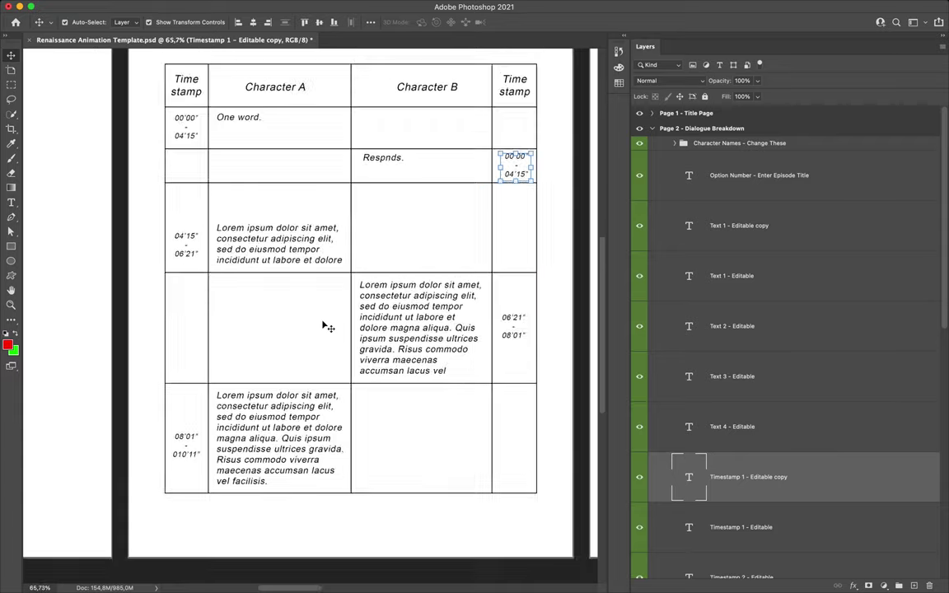
scroll(328, 326, "down", 3)
scroll(640, 374, "down", 10)
left_click(639, 414)
left_click(639, 465)
left_click(639, 464)
left_click(639, 413)
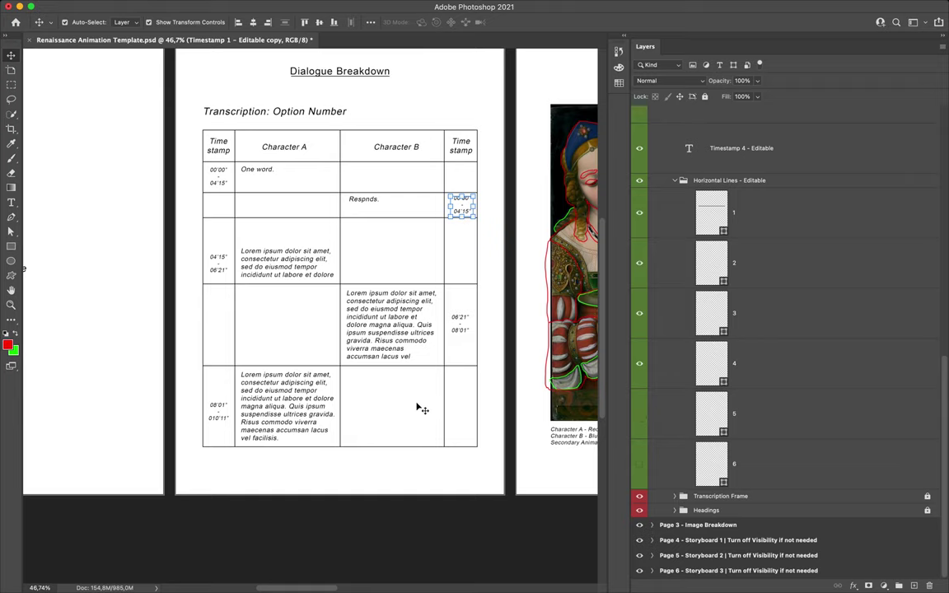
scroll(676, 207, "up", 10)
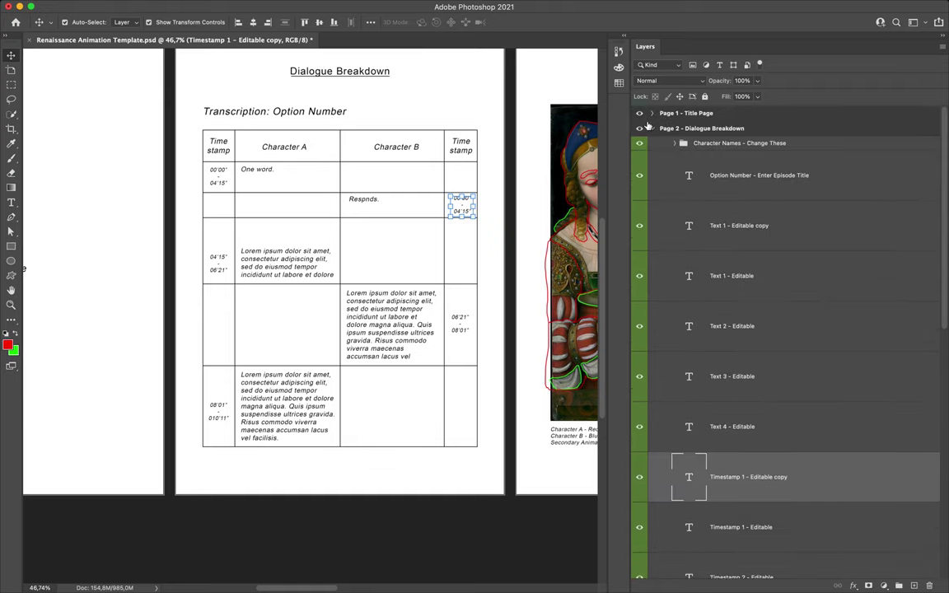
left_click(652, 128)
Select the Image Breakdown page, expand its layers, and hide the example outlines group.
left_click(684, 144)
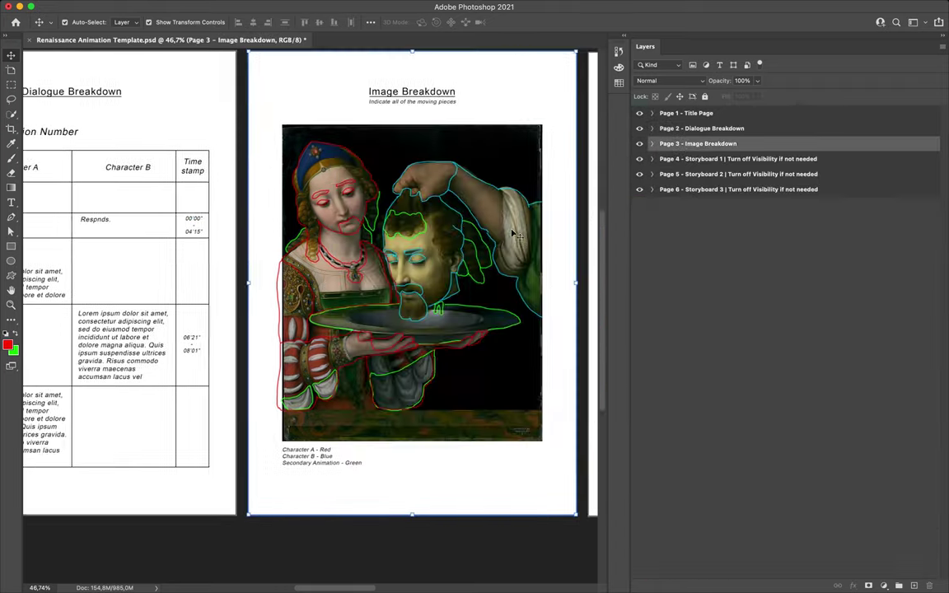
scroll(486, 241, "right", 5)
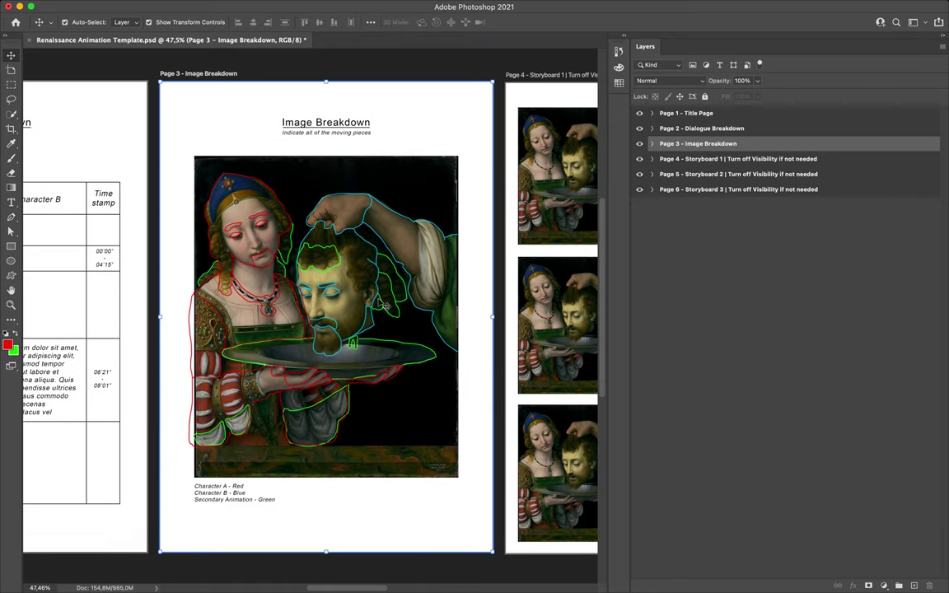
scroll(383, 305, "up", 4)
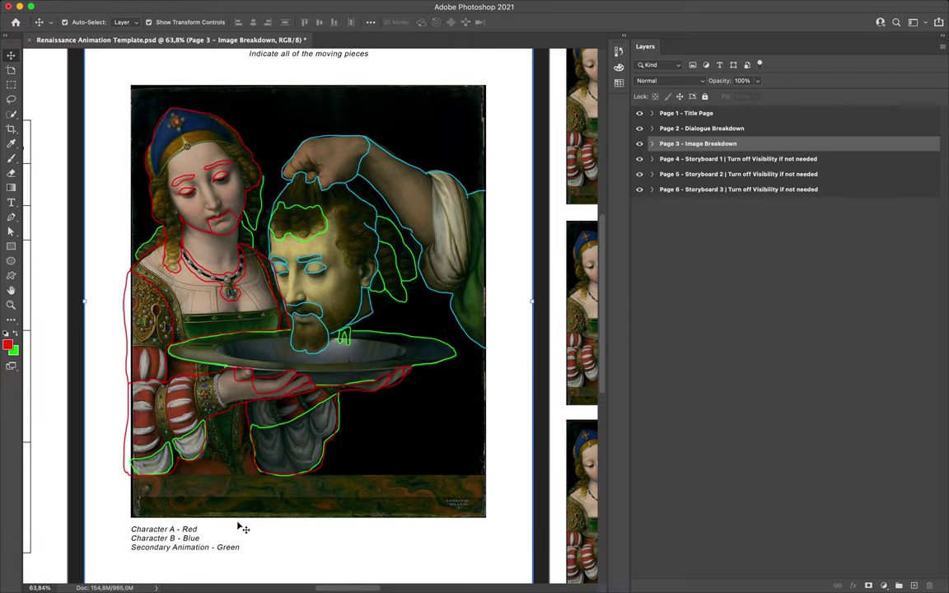
scroll(239, 527, "left", 10)
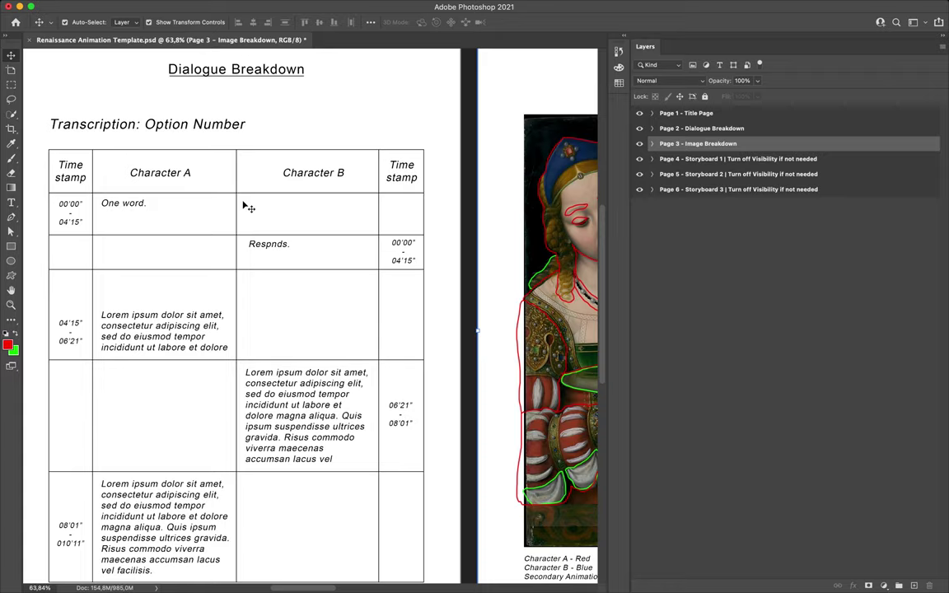
scroll(224, 186, "right", 10)
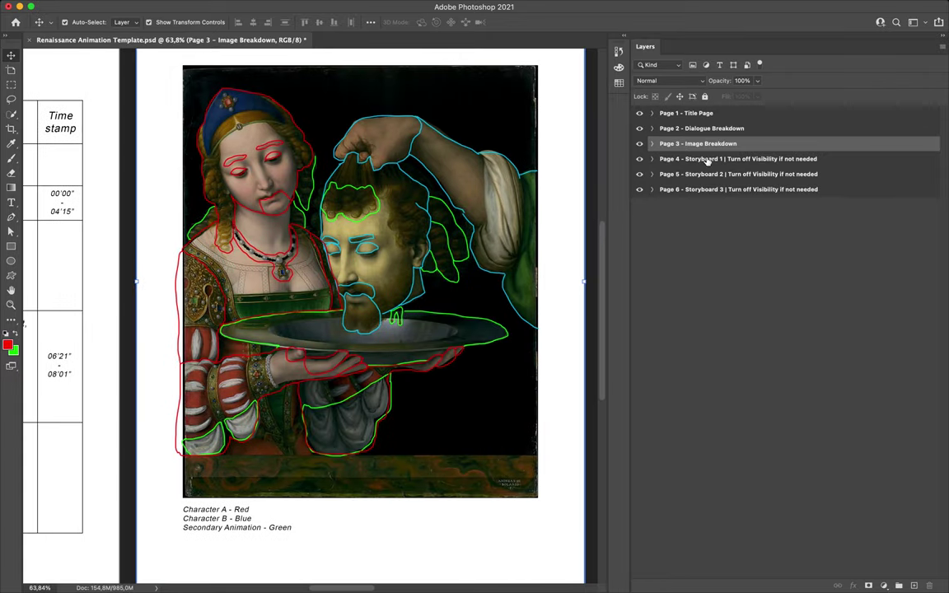
left_click(651, 144)
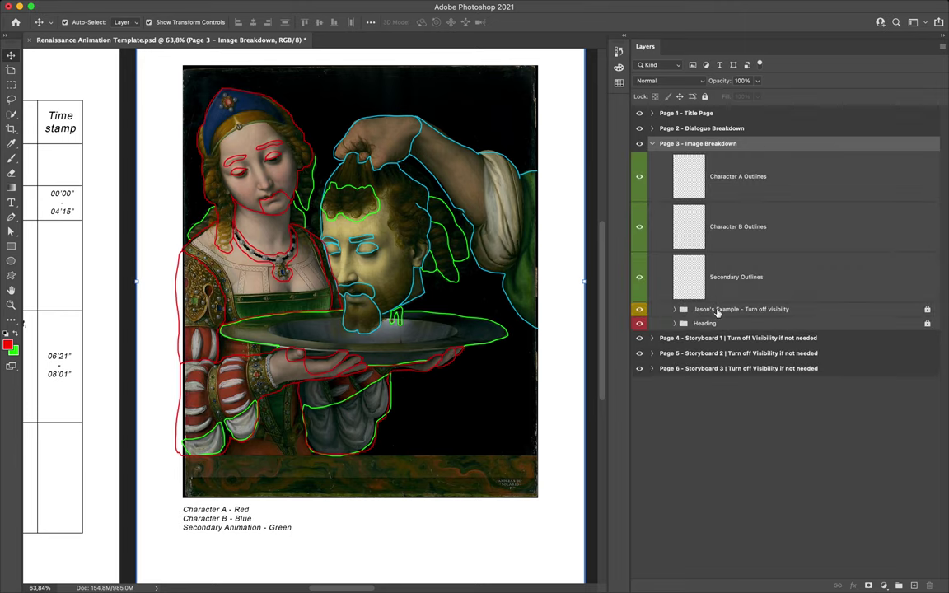
left_click(661, 309)
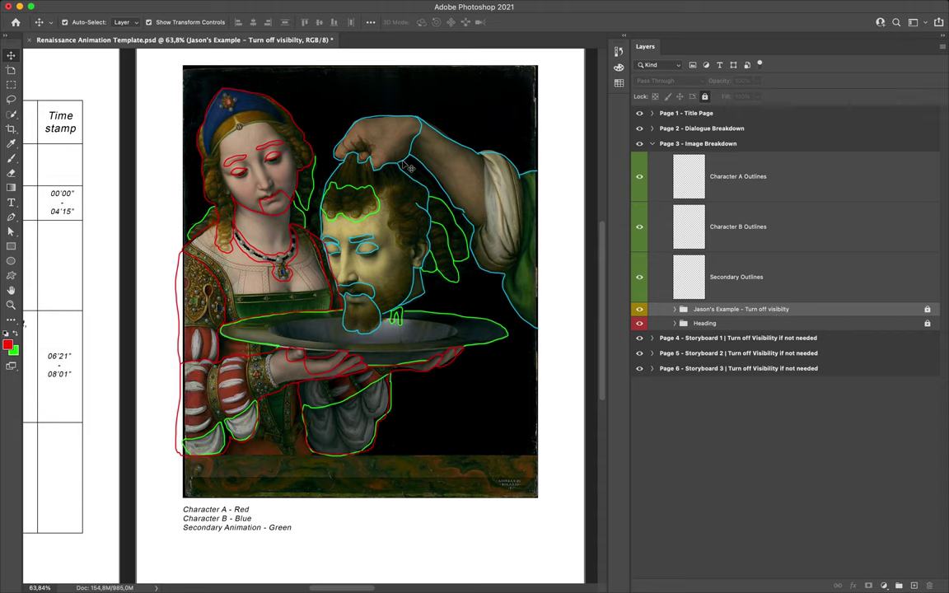
left_click(639, 309)
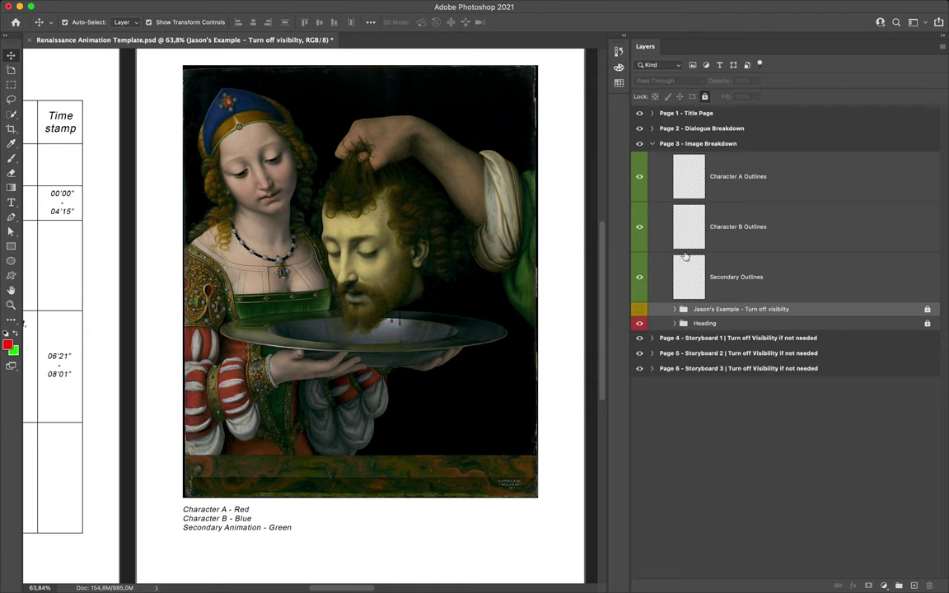
Cycle through the Character A, Character B and Secondary Outlines layers, ending on Character A Outlines.
left_click(685, 178)
left_click(736, 226)
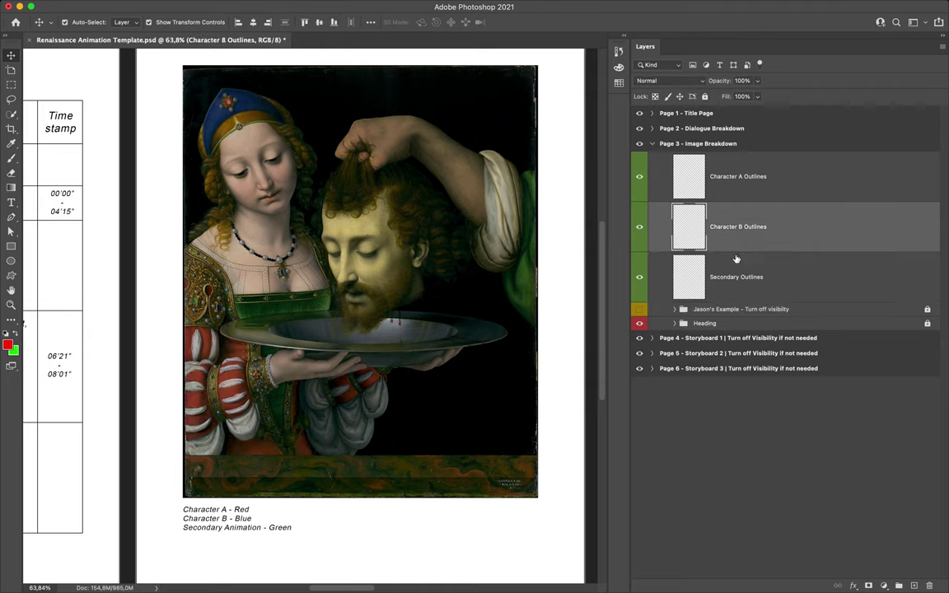
left_click(732, 277)
left_click(729, 183)
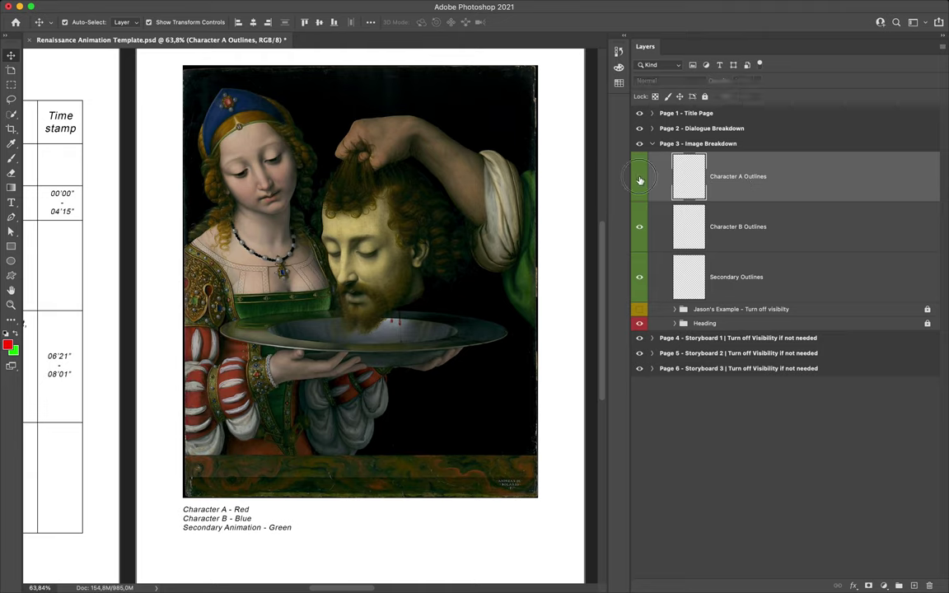
left_click(732, 224)
left_click(737, 277)
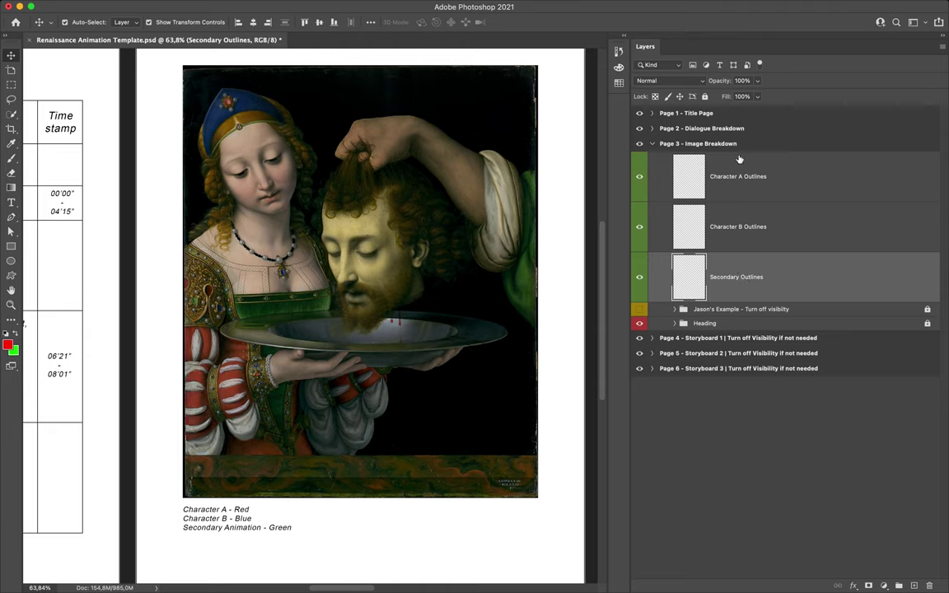
left_click(736, 183)
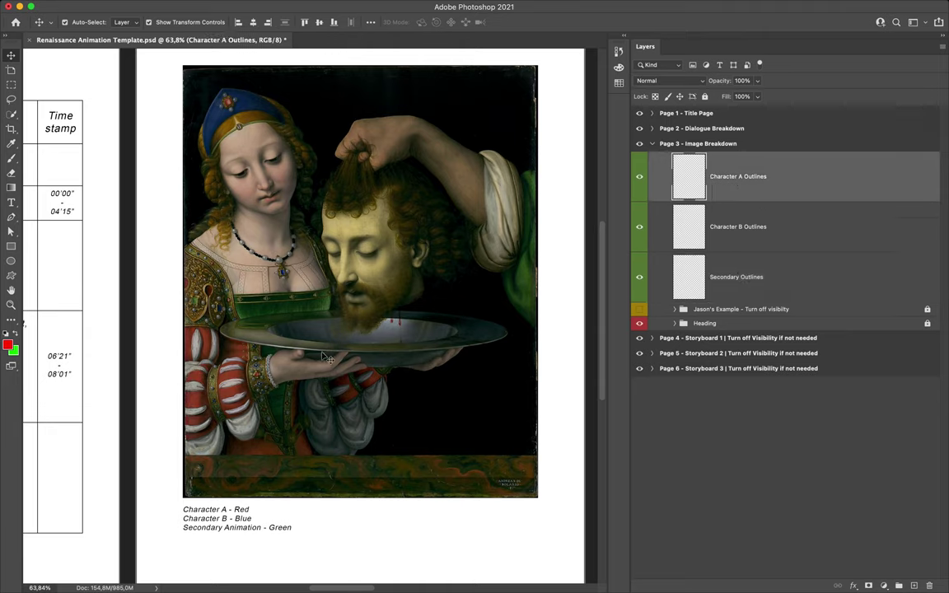
Set up the Brush with red foreground colour and a smaller 20 px size.
key("b")
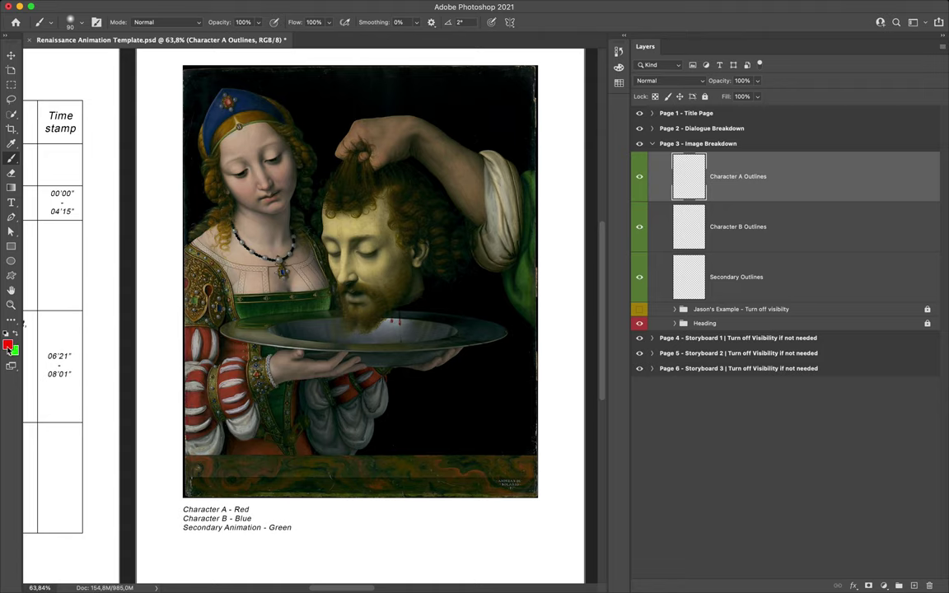
left_click(8, 347)
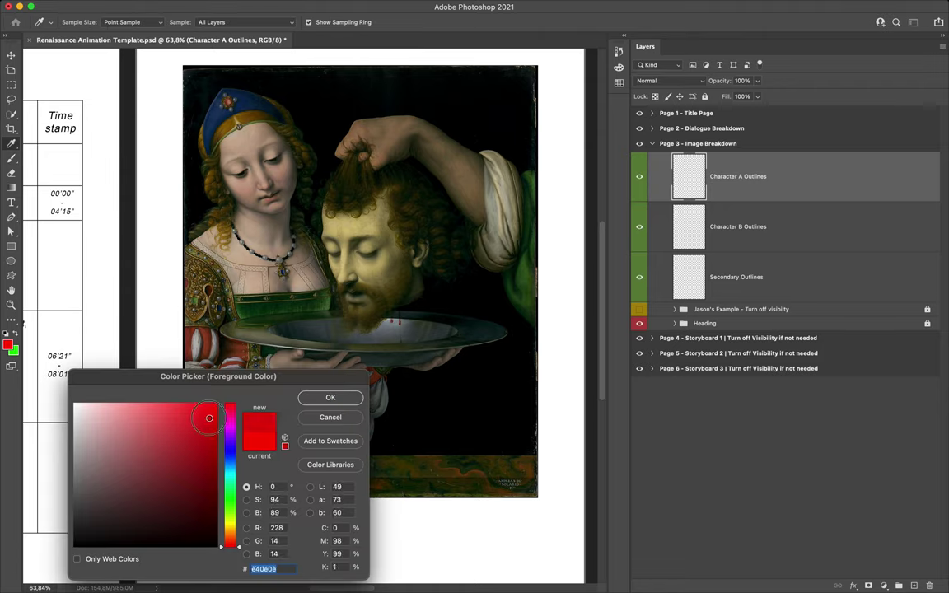
left_click(313, 397)
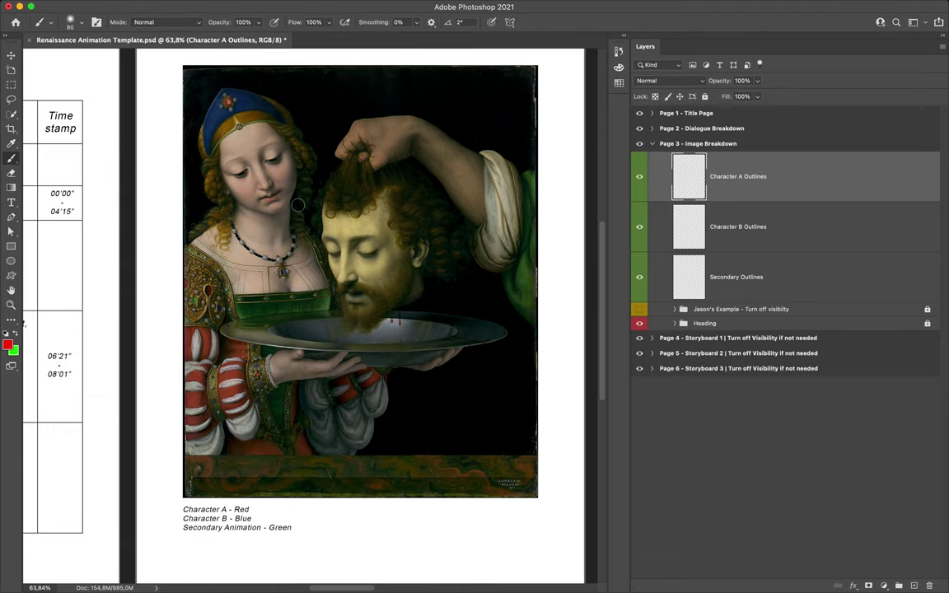
left_click(72, 22)
key("Tab")
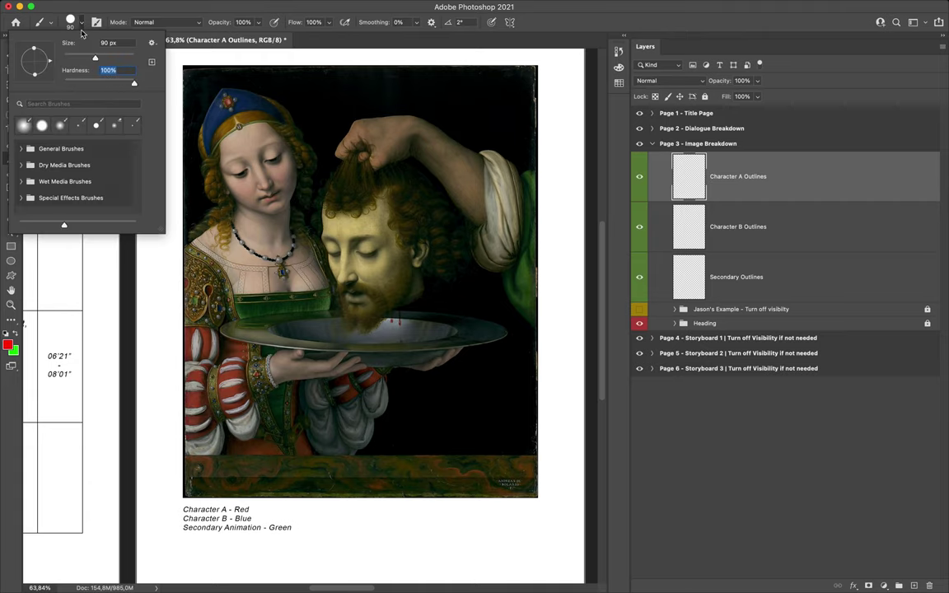
left_click(81, 27)
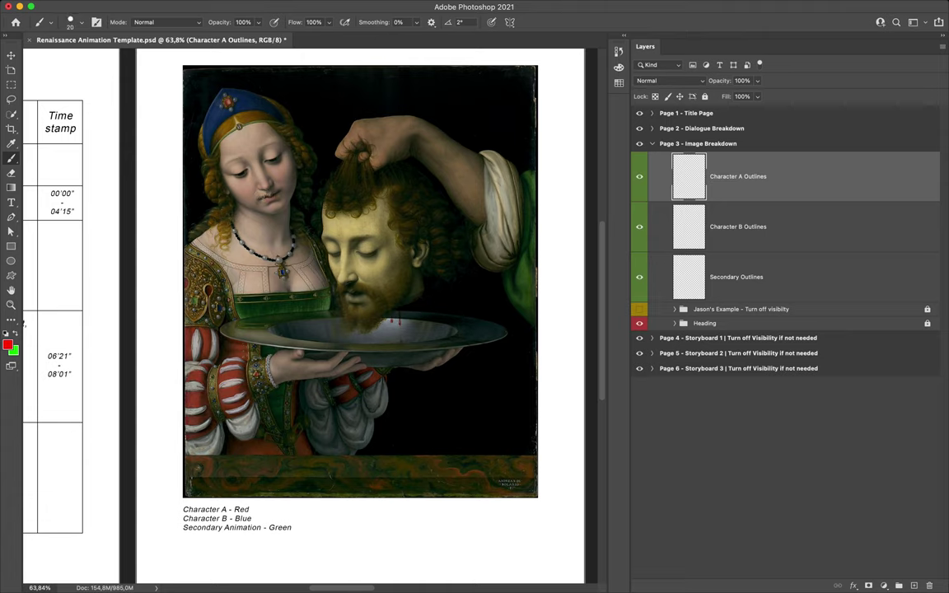
Paint red outlines around the woman's lips, left shoulder and hand on Character A Outlines.
mouse_move(259, 210)
left_mouse_down()
mouse_move(283, 212)
mouse_move(286, 194)
mouse_move(262, 197)
mouse_move(230, 168)
mouse_move(280, 146)
mouse_move(286, 155)
mouse_move(265, 159)
left_mouse_up()
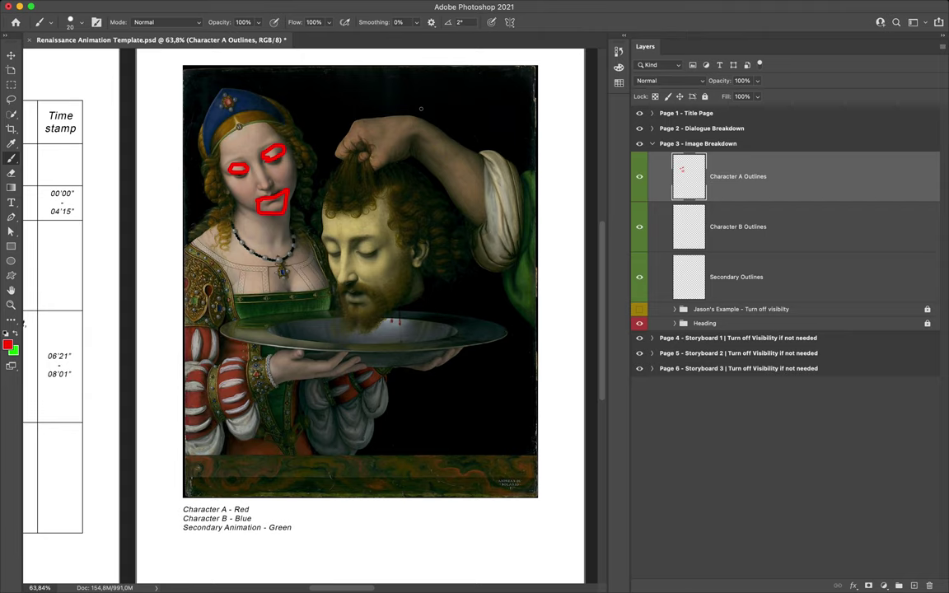
mouse_move(213, 231)
left_mouse_down()
mouse_move(194, 240)
mouse_move(178, 297)
left_mouse_up()
left_click_drag(211, 232, 229, 322)
left_click_drag(277, 352, 333, 359)
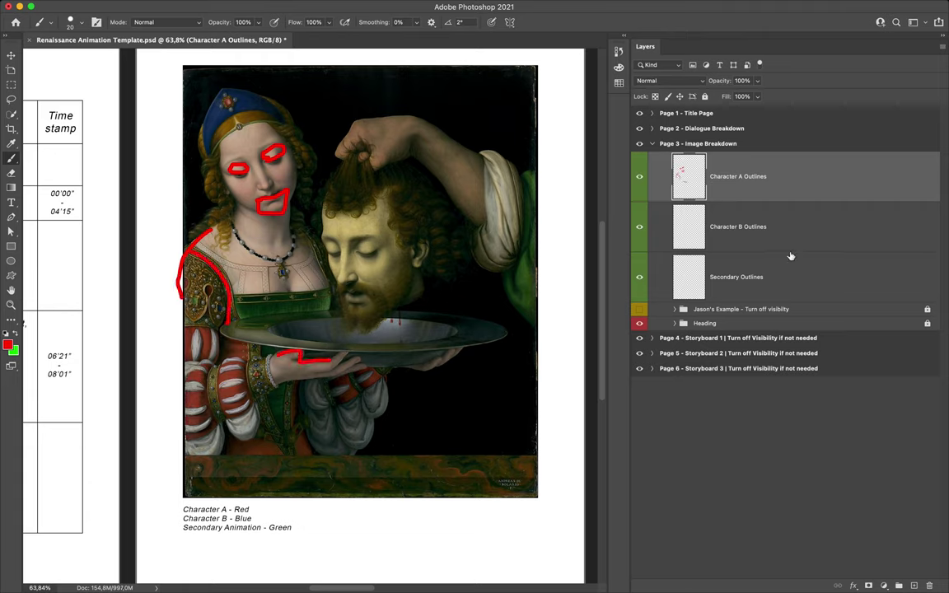
left_click(790, 240)
Outline the man's eyes in light blue 00b4ff on the Character B Outlines layer.
left_click(18, 335)
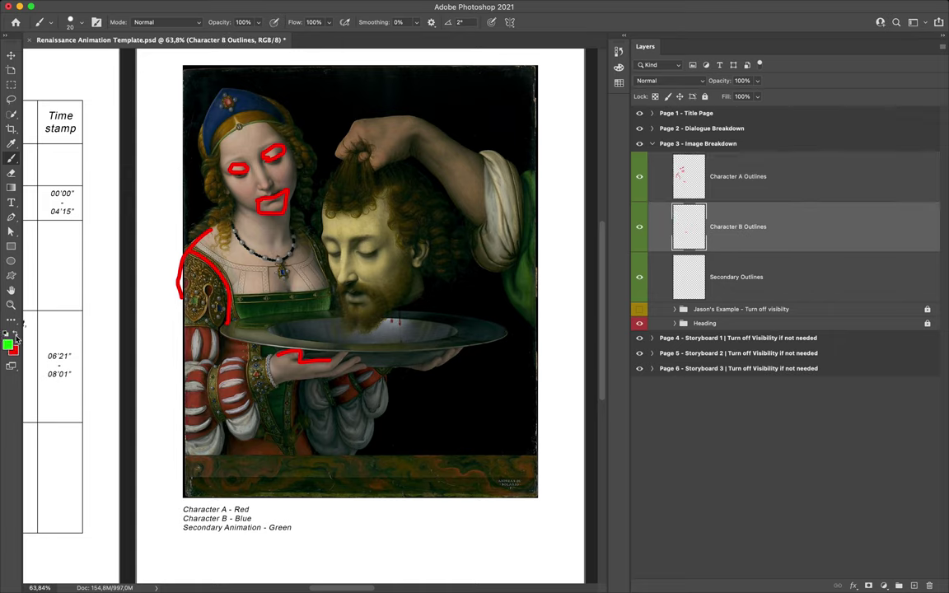
left_click(7, 342)
left_click(330, 397)
left_click_drag(355, 251, 382, 252)
key("super+z")
left_click(7, 344)
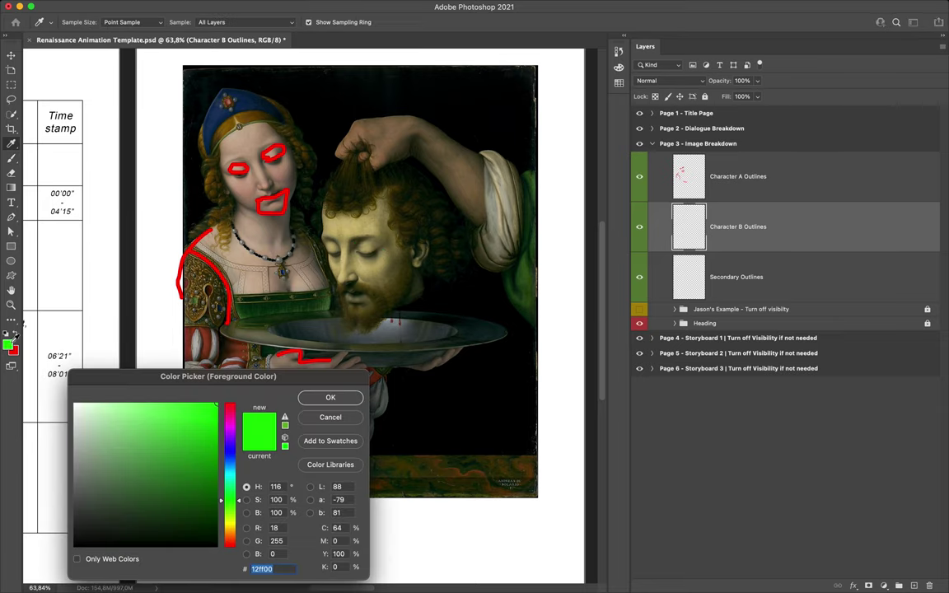
left_click(231, 458)
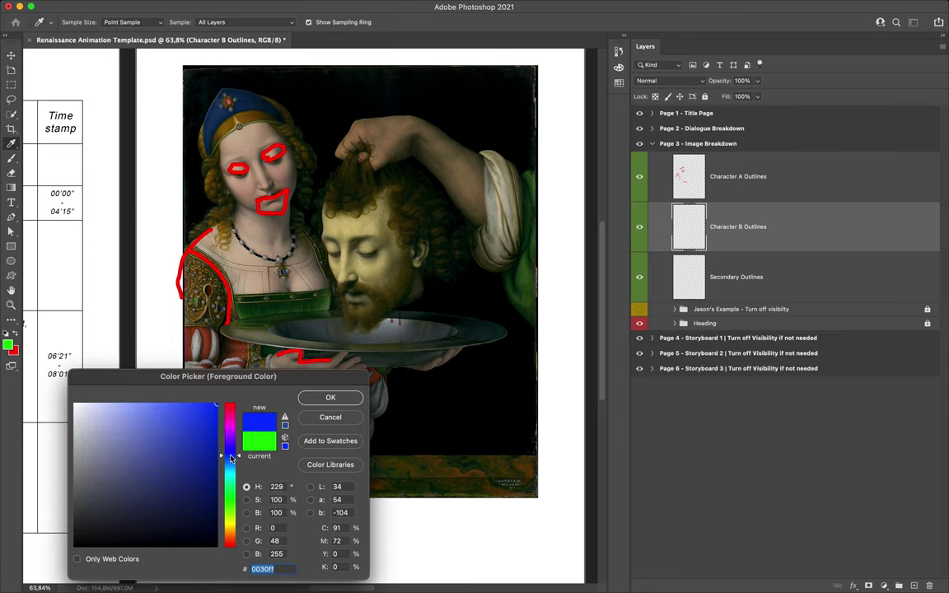
left_click(231, 469)
left_click(321, 397)
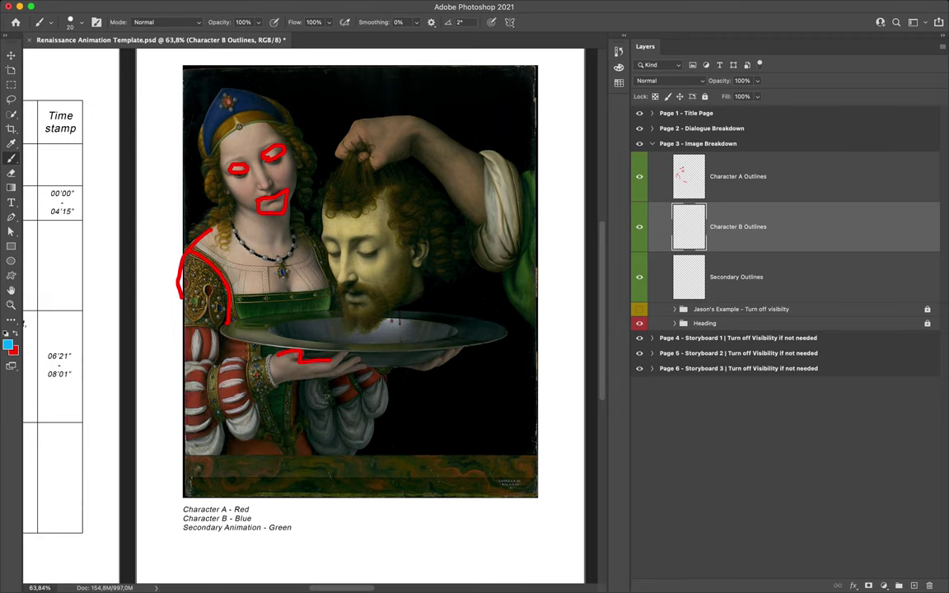
left_click_drag(356, 251, 325, 251)
Paint green loops around the man's head and the woman's chin, neck and shoulder on Secondary Outlines.
left_click(8, 343)
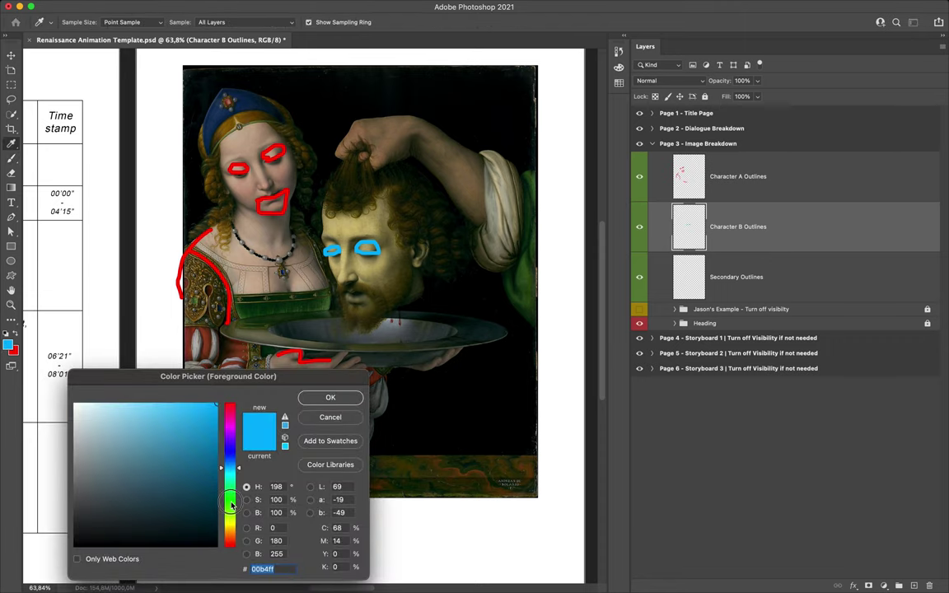
left_click(231, 505)
left_click(330, 395)
mouse_move(433, 239)
left_mouse_down()
mouse_move(449, 191)
mouse_move(422, 265)
mouse_move(411, 235)
left_mouse_up()
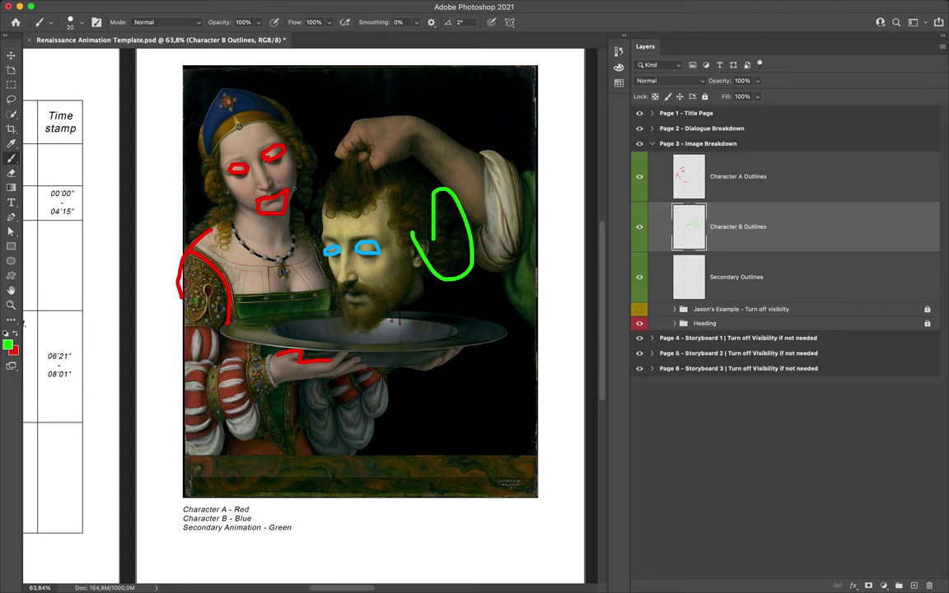
mouse_move(292, 195)
left_mouse_down()
mouse_move(311, 215)
mouse_move(295, 189)
left_mouse_up()
left_click_drag(233, 252, 215, 209)
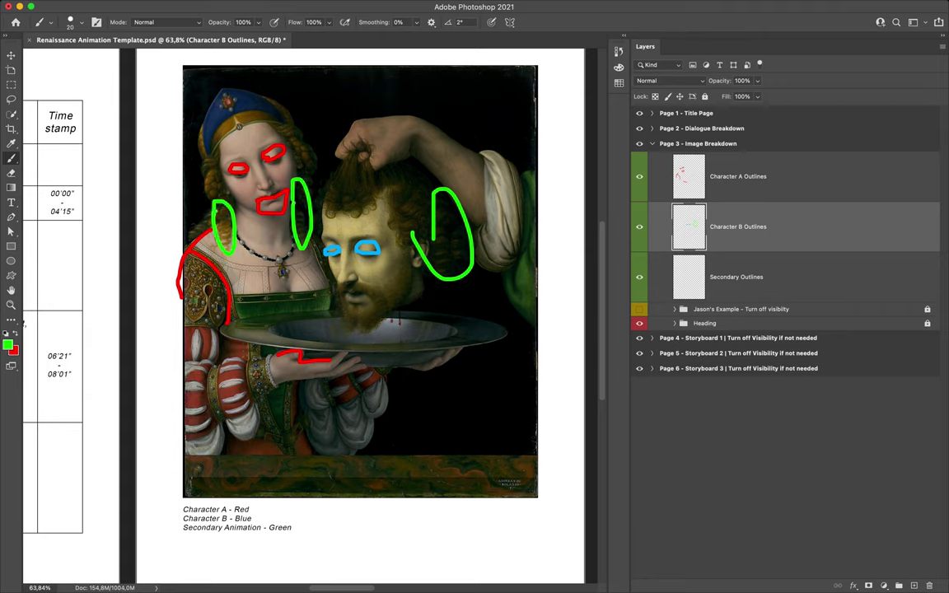
key("super+z")
key("super+z")
key("super+z")
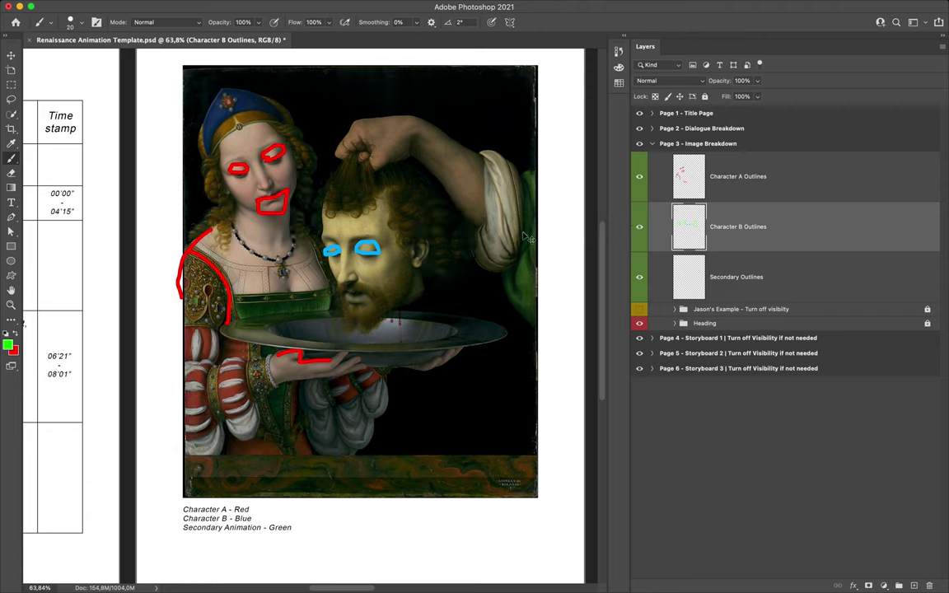
left_click(674, 260)
mouse_move(424, 262)
left_mouse_down()
mouse_move(440, 202)
mouse_move(416, 262)
left_mouse_up()
mouse_move(287, 220)
left_mouse_down()
mouse_move(312, 185)
mouse_move(291, 216)
left_mouse_up()
mouse_move(215, 216)
left_mouse_down()
mouse_move(229, 229)
mouse_move(218, 236)
mouse_move(215, 214)
left_mouse_up()
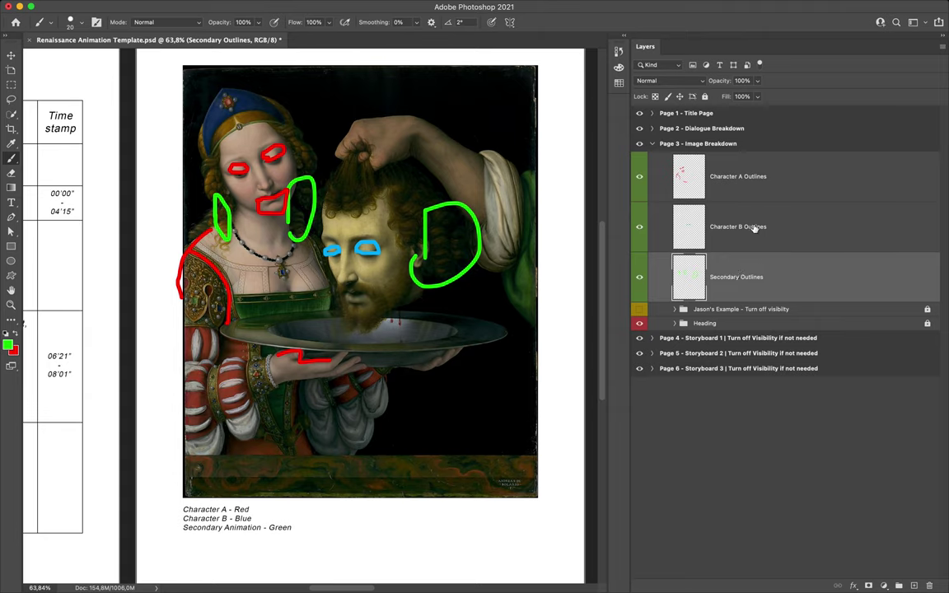
key("alt+bracketright")
key("alt+bracketright")
Select the outline layers and undo the latest outline strokes.
left_click(739, 248)
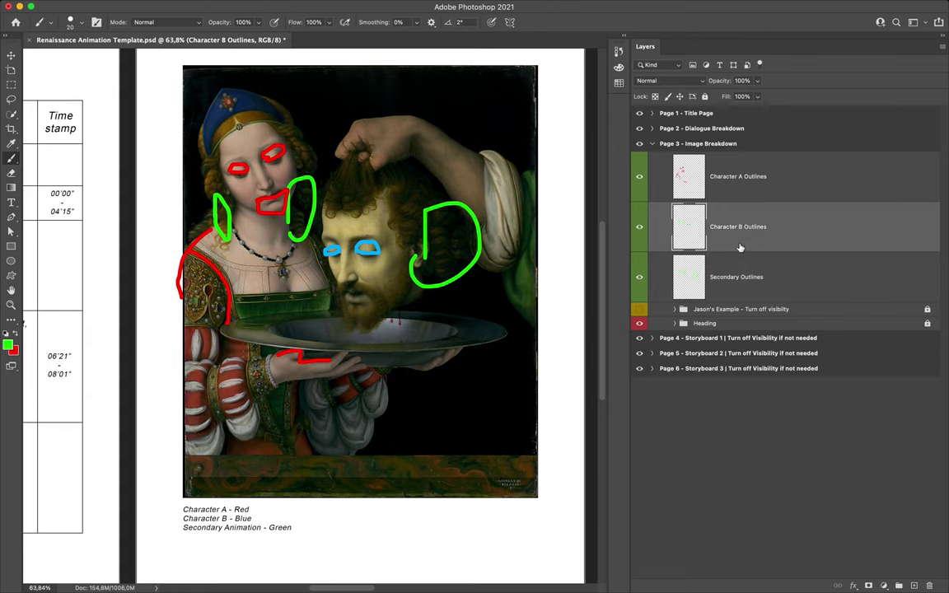
left_click(728, 294)
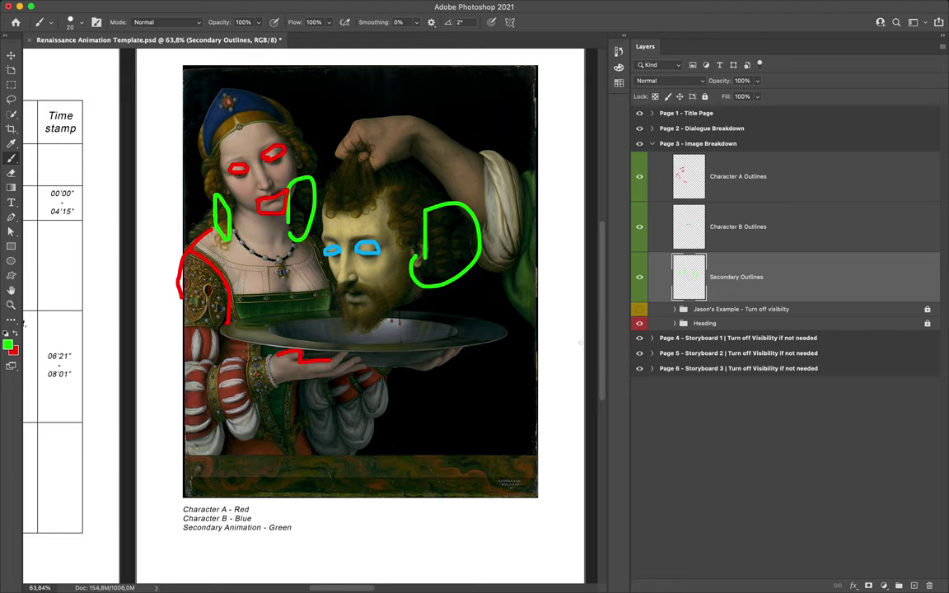
scroll(459, 359, "right", 3)
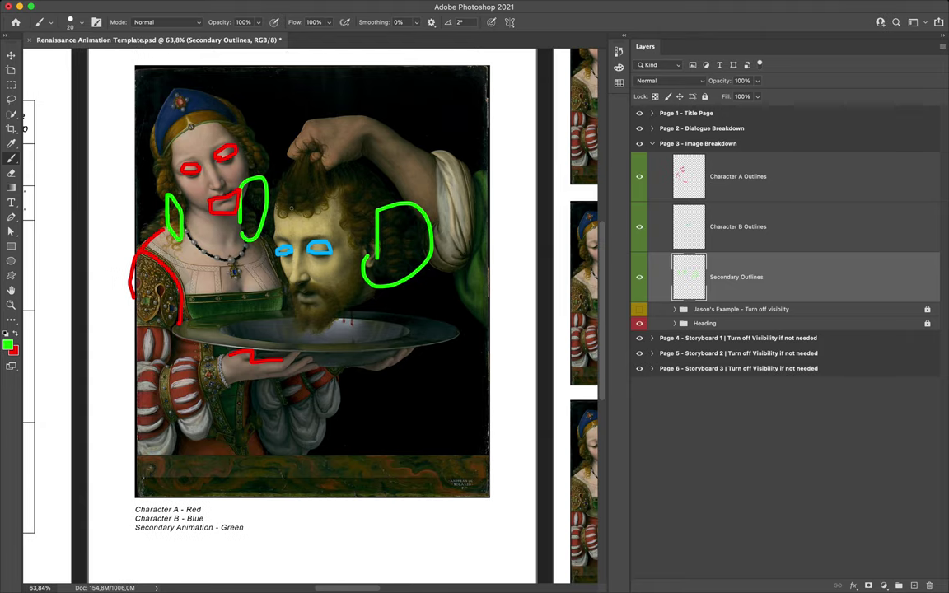
key("super+z")
key("super+z")
key("super+z")
key("super+z")
key("super+z")
key("super+z")
key("super+z")
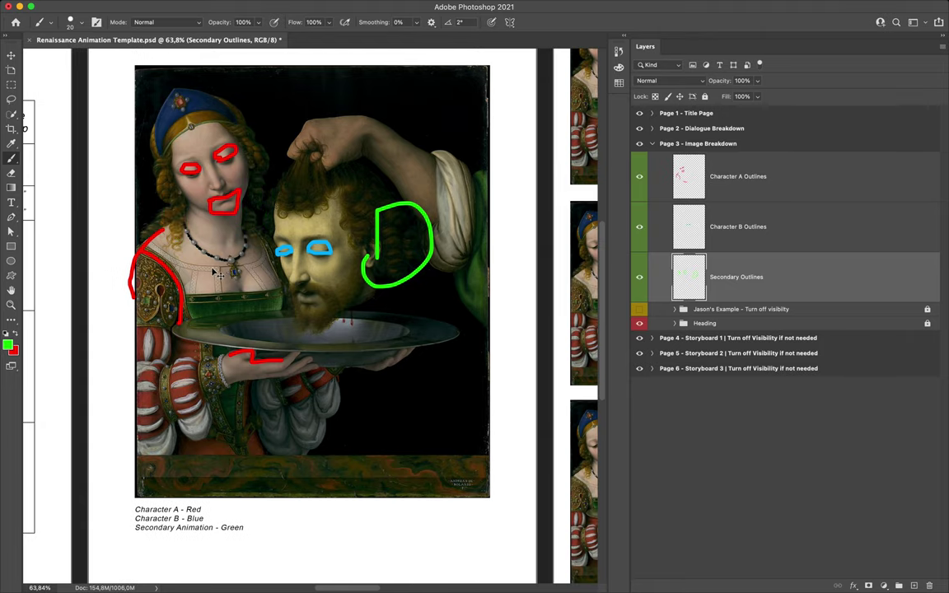
key("super+z")
key("super+z")
key("super+z")
key("super+z")
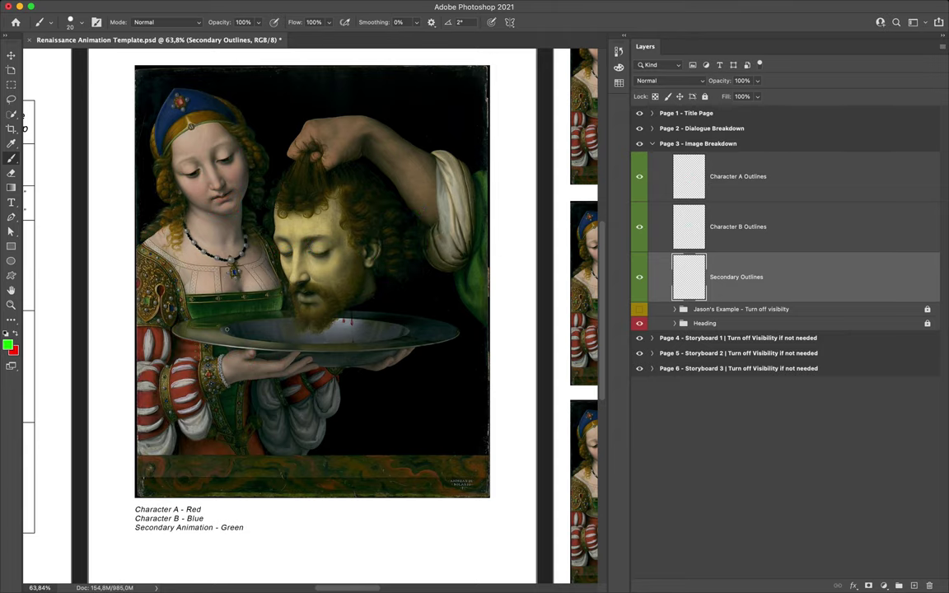
scroll(227, 328, "right", 1)
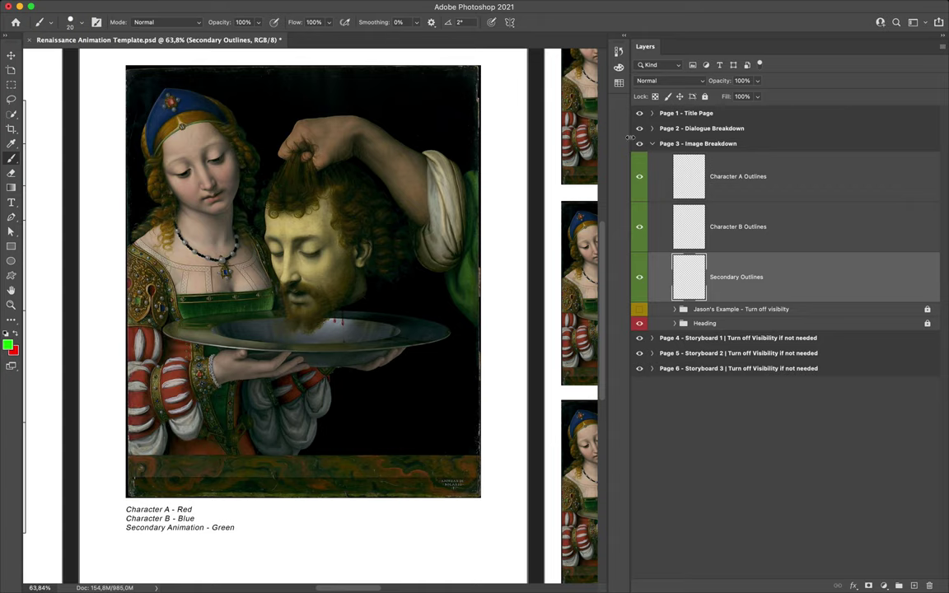
Collapse the Page 3 group and scroll toward the Page 4 storyboard.
left_click(583, 137, "super")
scroll(476, 234, "right", 5)
scroll(476, 234, "right", 8)
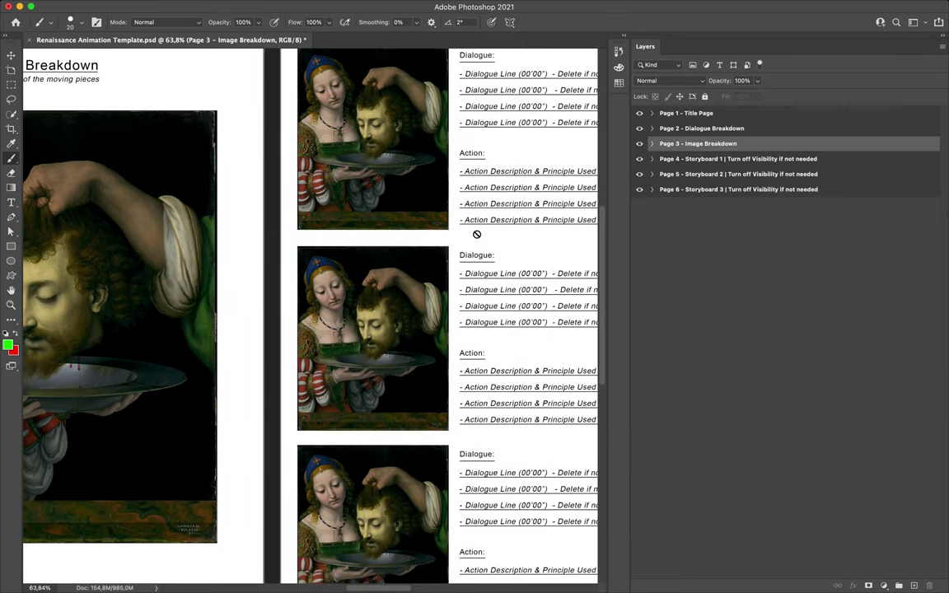
scroll(428, 262, "down", 3)
scroll(428, 261, "down", 1)
scroll(427, 262, "right", 6)
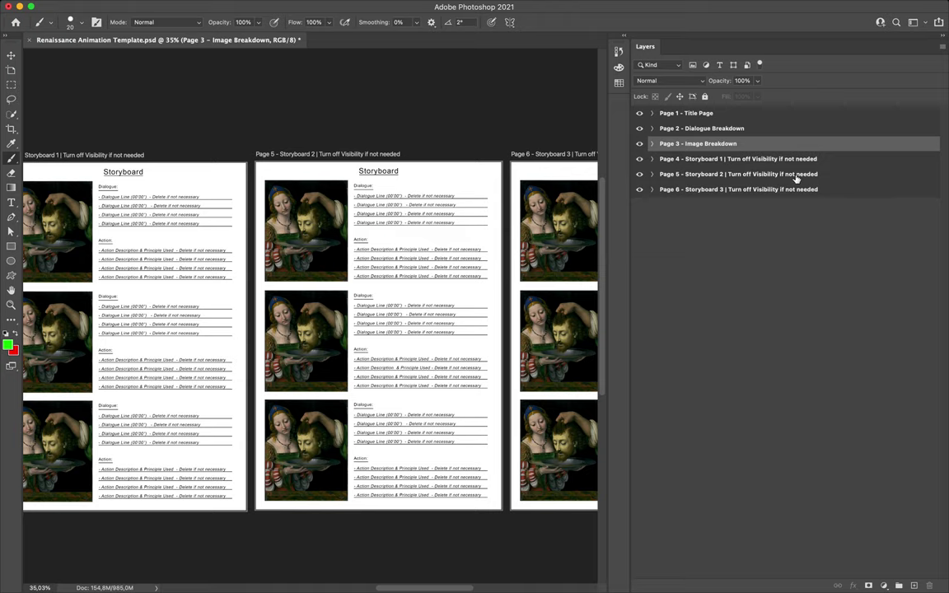
Select the Page 4 storyboard group and centre it on screen at about 75.8% zoom.
left_click(667, 159)
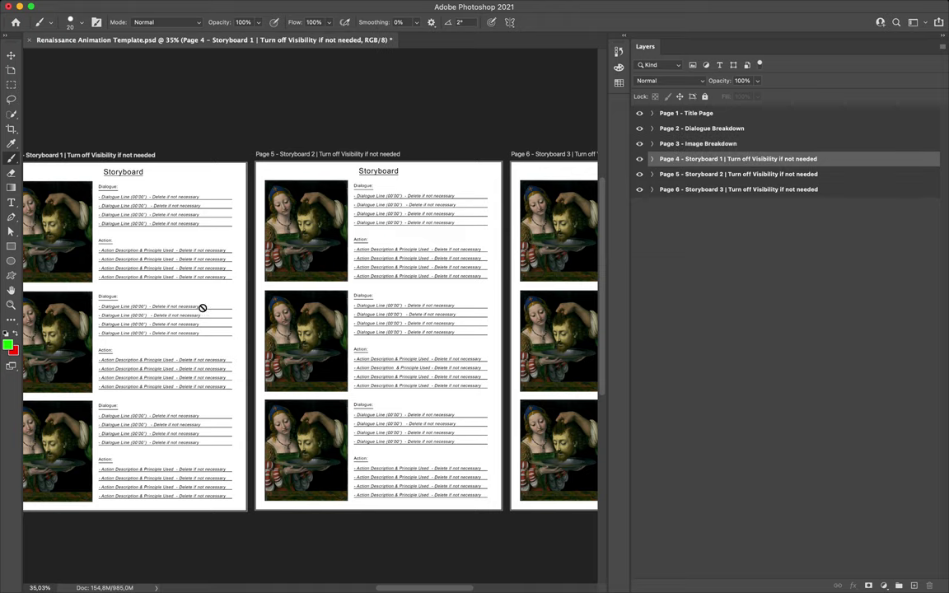
scroll(202, 307, "left", 3)
left_click(639, 160)
left_click(639, 162)
left_click(639, 161)
left_click(639, 160)
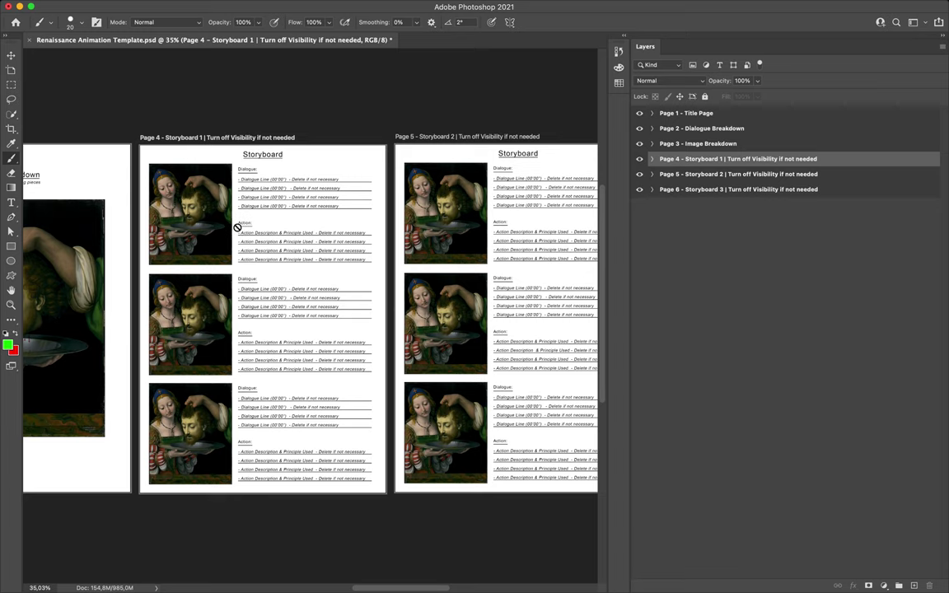
scroll(299, 218, "up", 4)
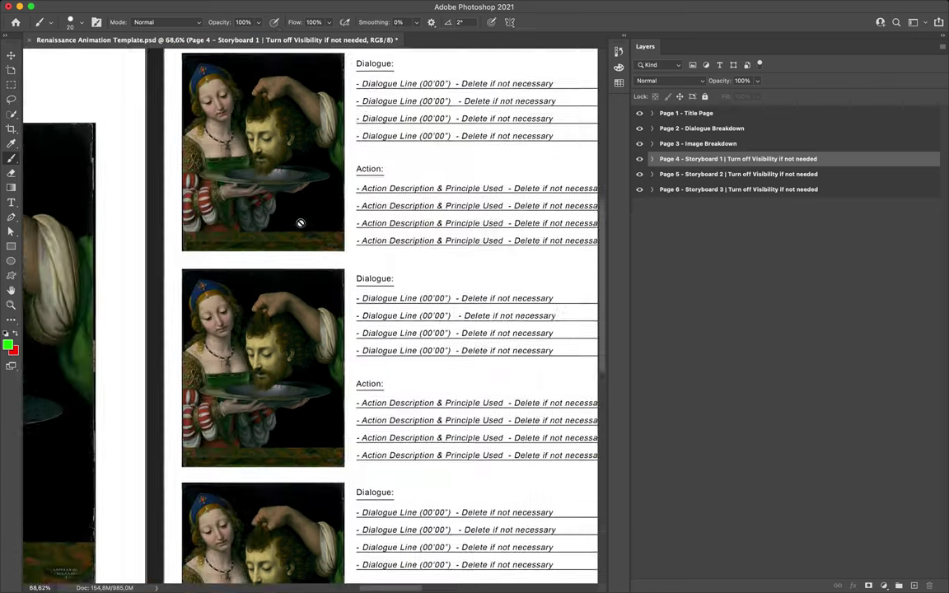
scroll(300, 222, "down", 1)
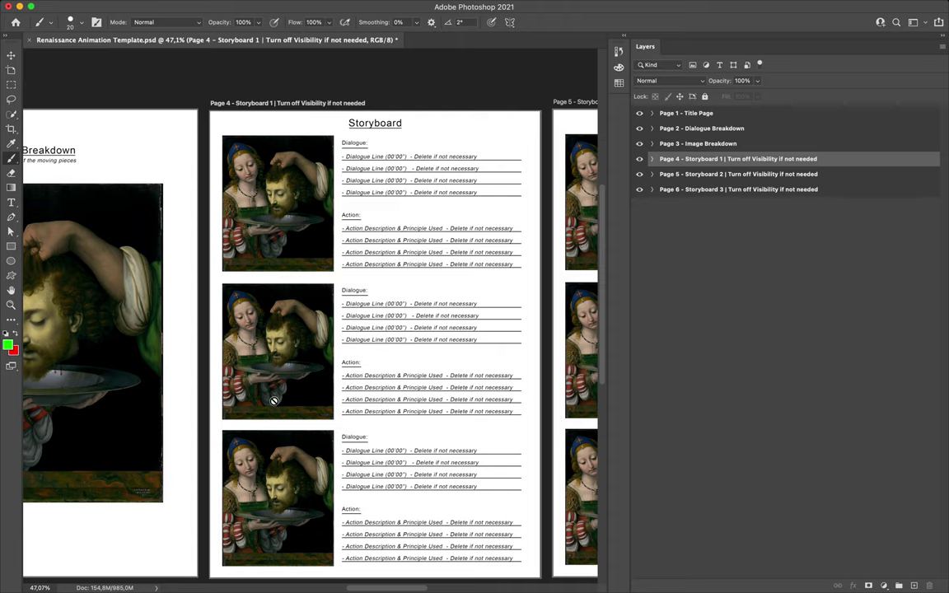
scroll(245, 177, "up", 5)
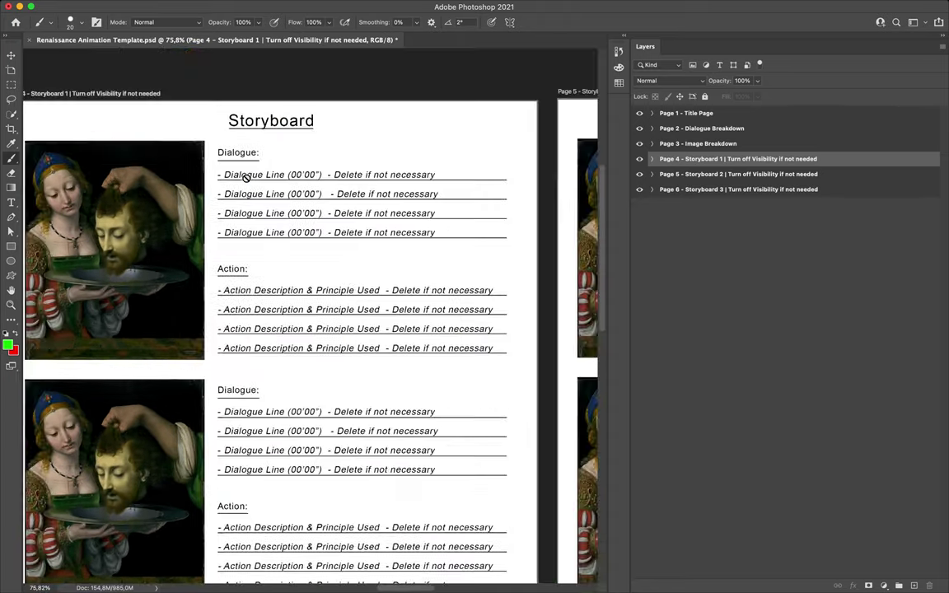
scroll(221, 165, "left", 1)
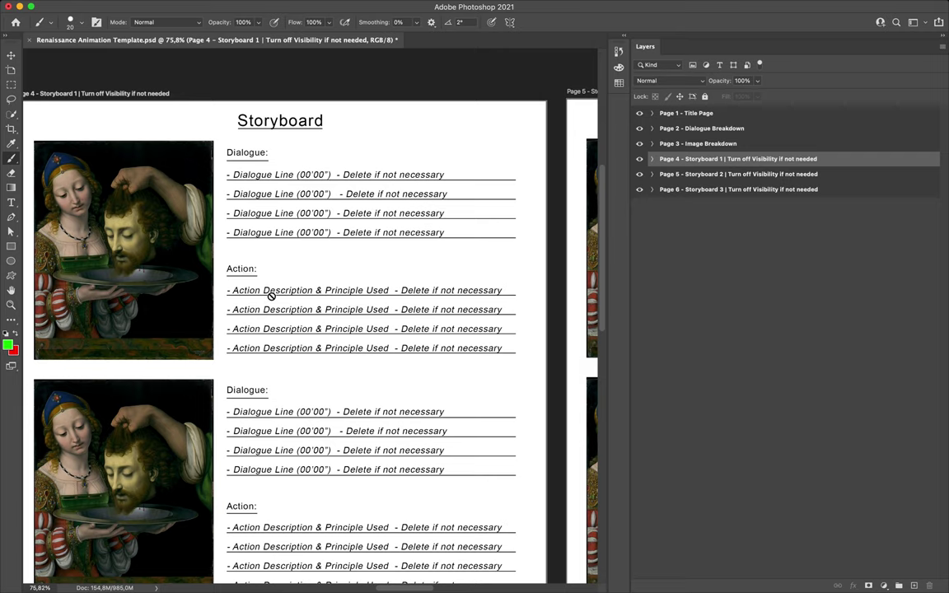
scroll(329, 188, "left", 4)
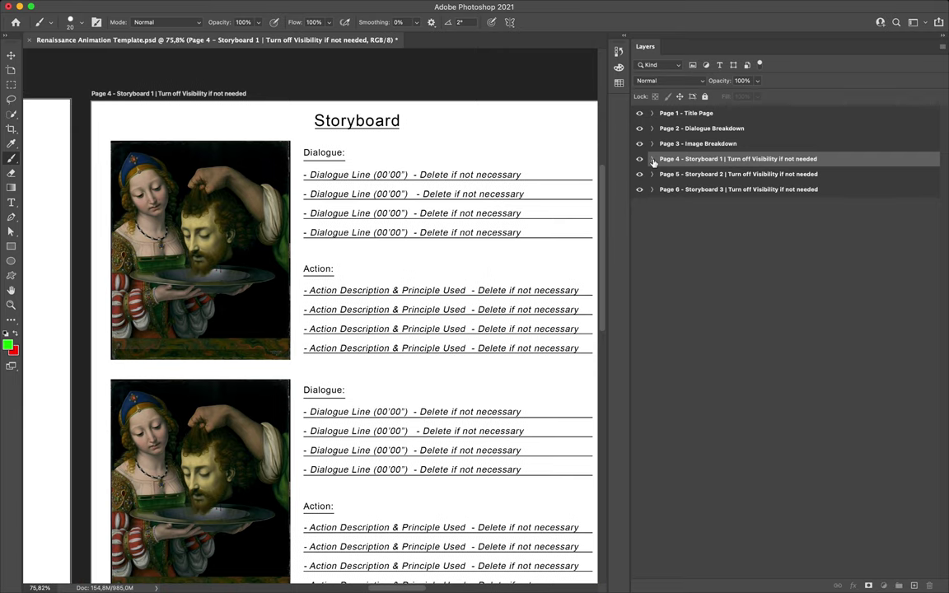
Expand the Page 4 storyboard group in the Layers panel.
left_click(651, 159)
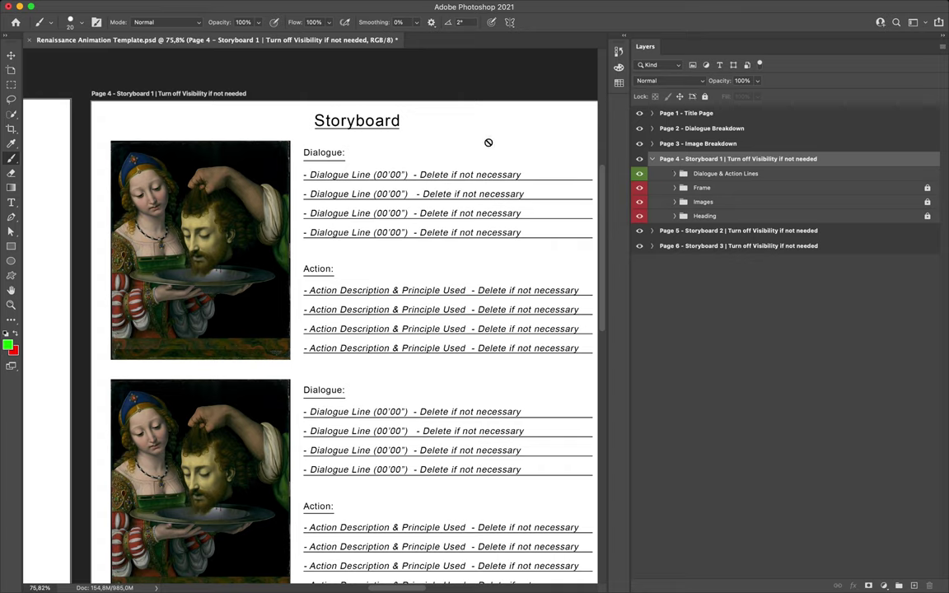
left_click(651, 230)
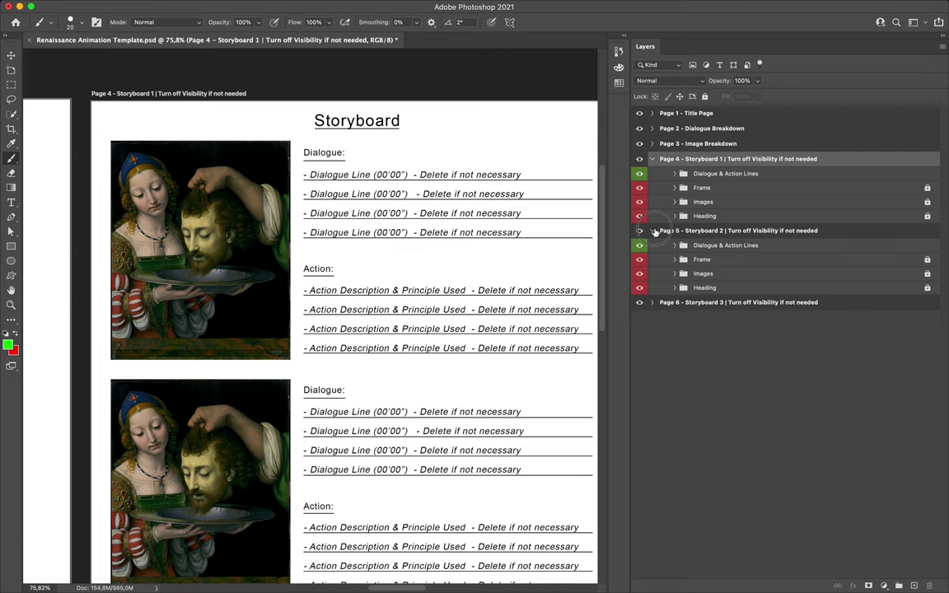
left_click(653, 231)
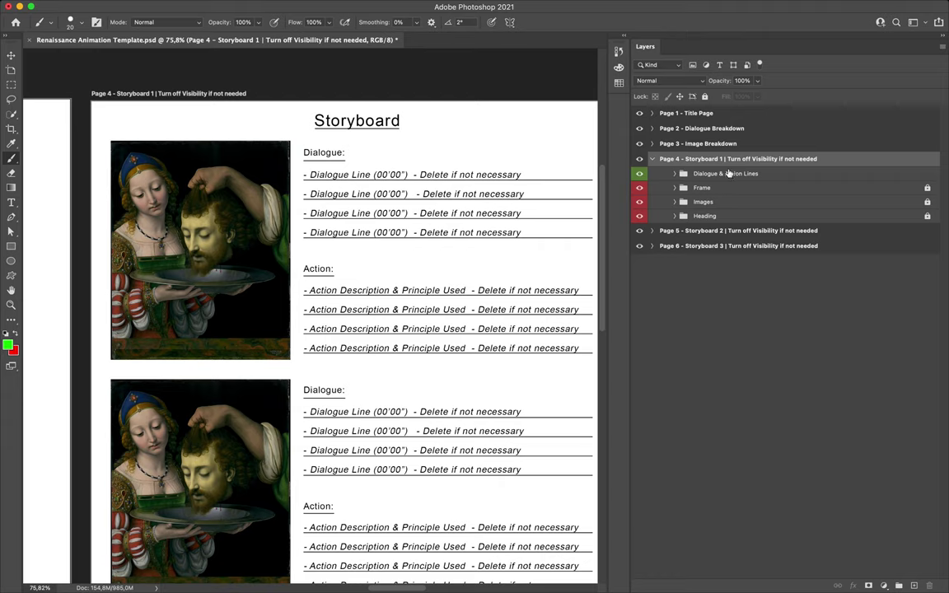
left_click(719, 189)
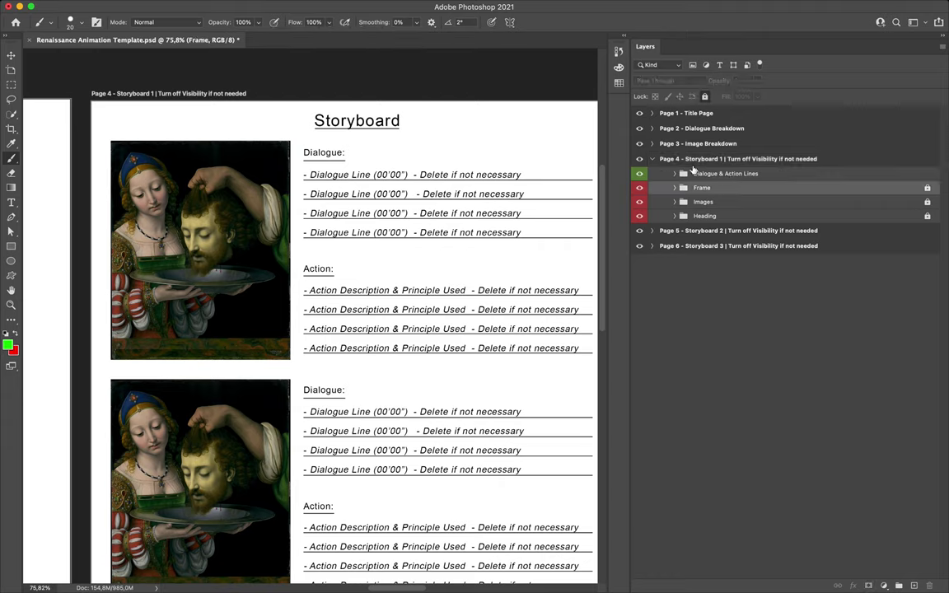
mouse_move(641, 191)
left_mouse_down()
mouse_move(639, 222)
mouse_move(641, 188)
left_mouse_up()
Expand the Dialogue & Action Lines group and select Dialogue Line 1.
left_click(679, 175)
left_click(673, 174)
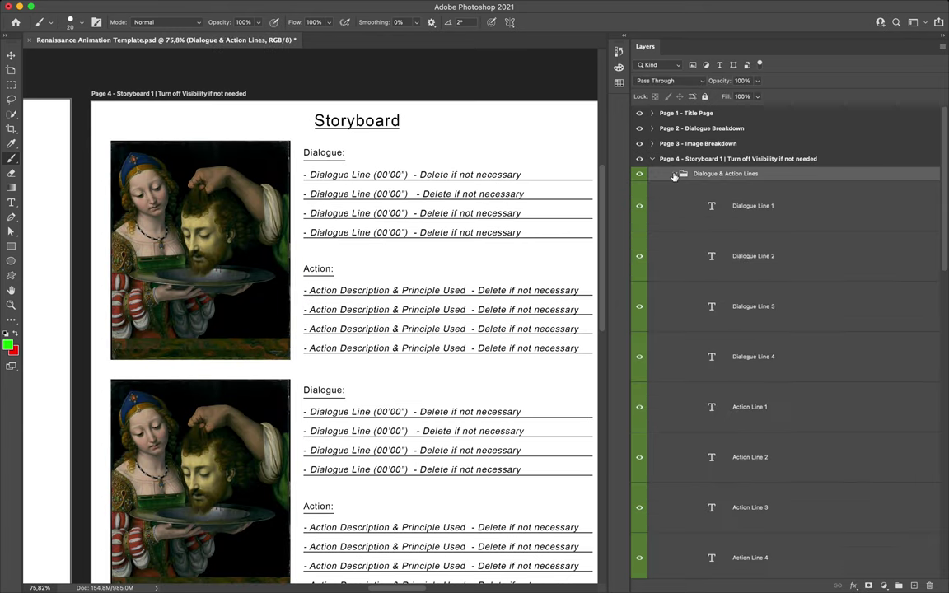
scroll(676, 288, "down", 10)
scroll(675, 288, "up", 5)
scroll(675, 289, "up", 5)
left_click(688, 208)
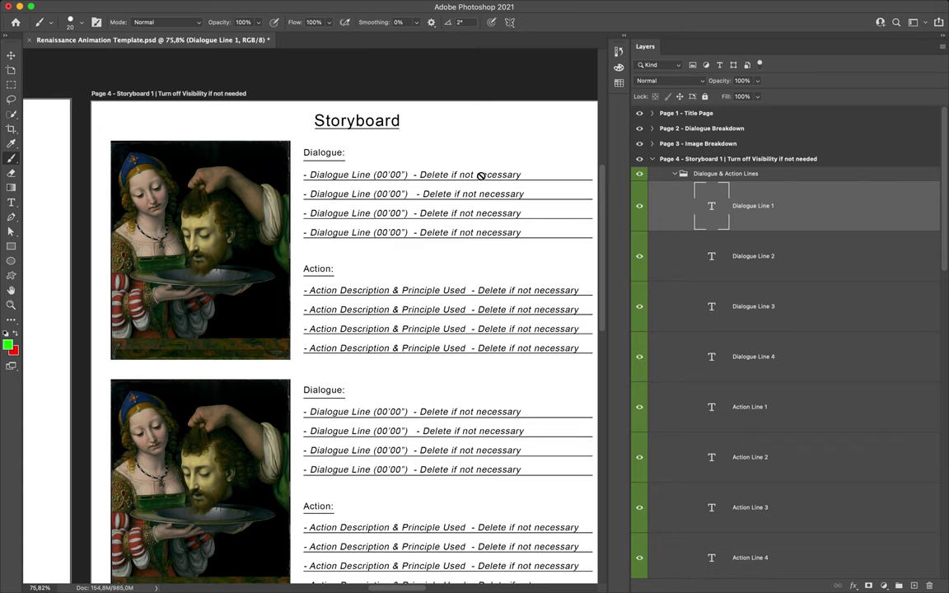
Select the dialogue line layers on the page, checking Dialogue Line 2's transform bounds.
key("v")
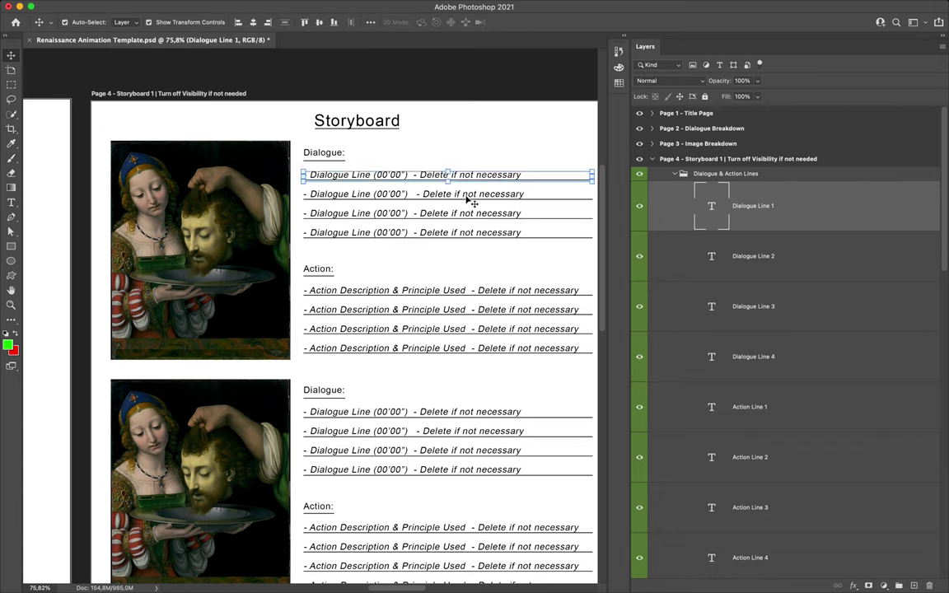
left_click(425, 191)
key("ctrl+t")
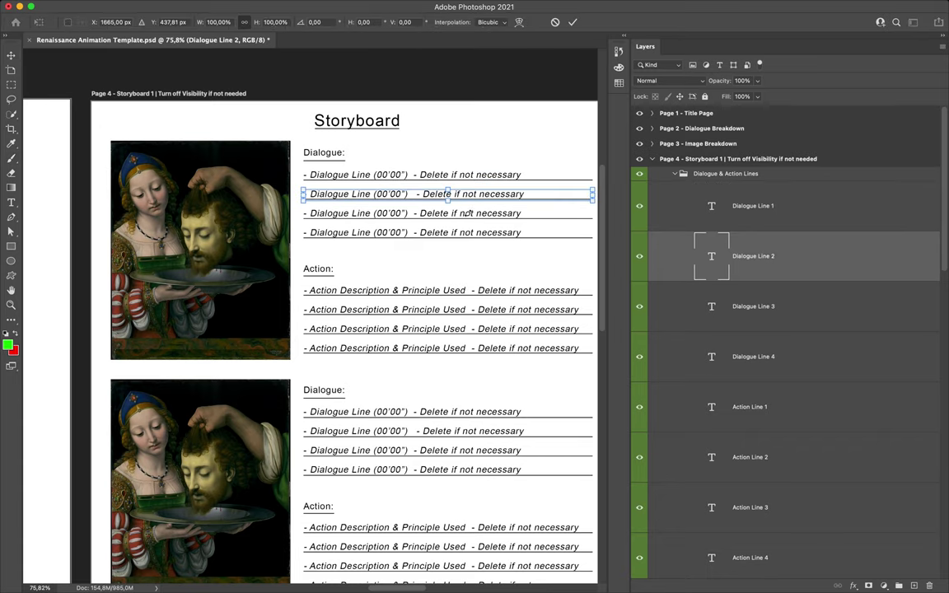
left_click(716, 306)
left_click(791, 354)
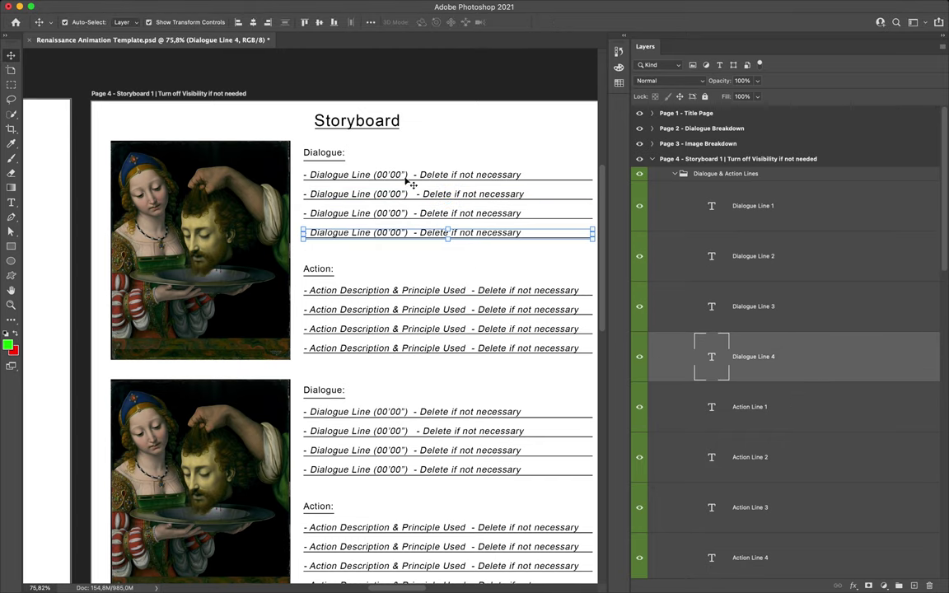
left_click(745, 196)
Replace 'Delete if not necessary' with 'Something' on Dialogue Line 1 and 'Something else' on Dialogue Line 2.
double_click(480, 176)
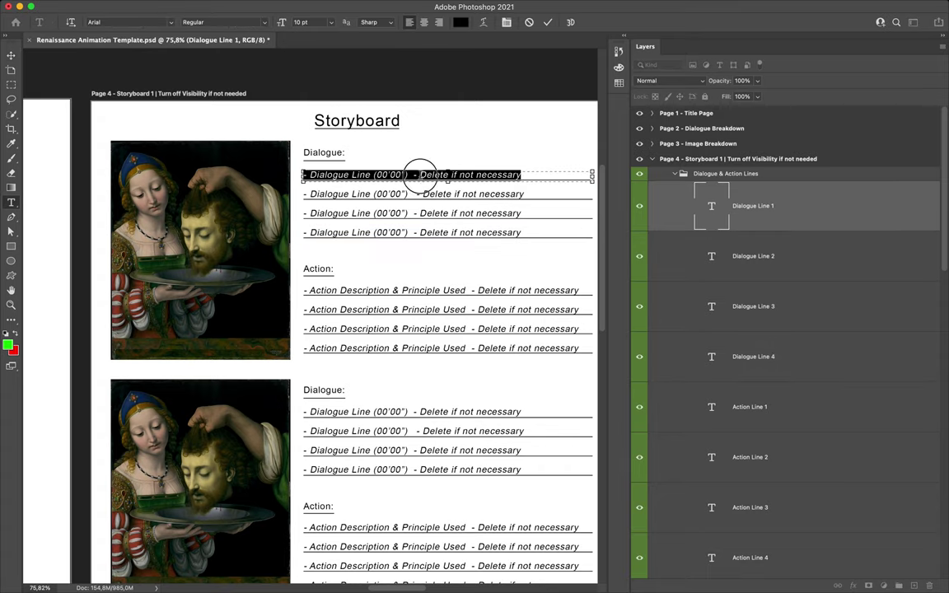
left_click(445, 175)
left_click_drag(445, 174, 524, 175)
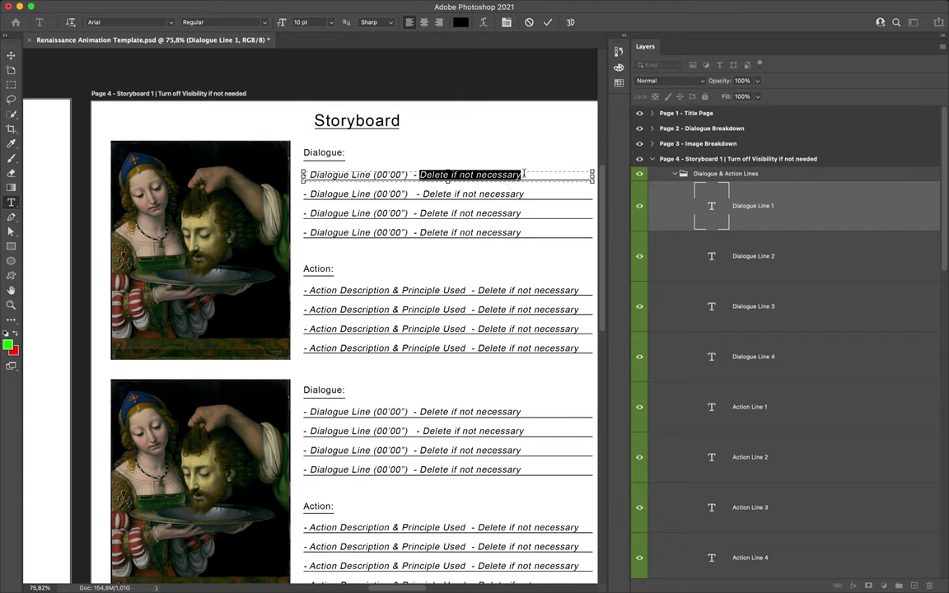
type("Something")
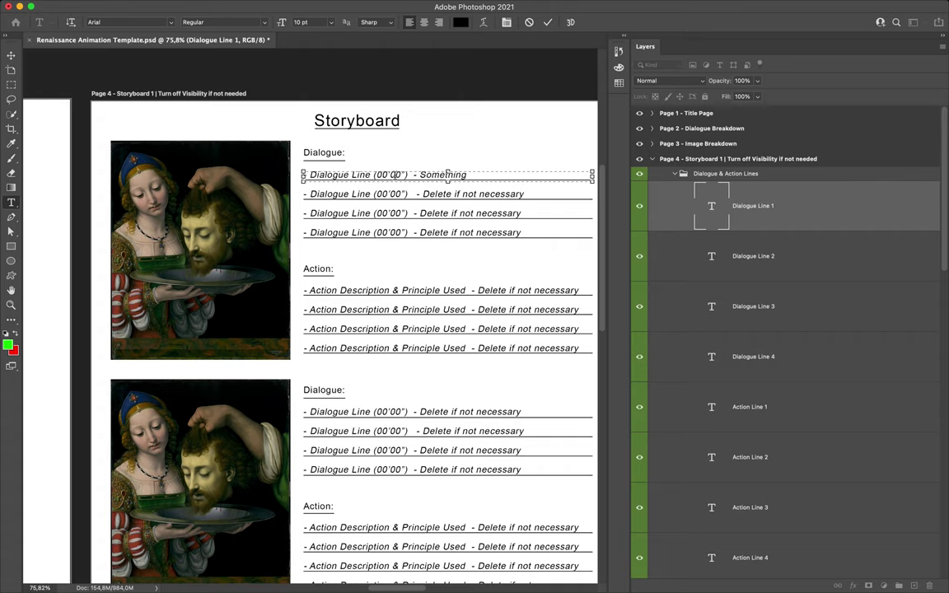
left_click(805, 262)
key("v")
double_click(480, 196)
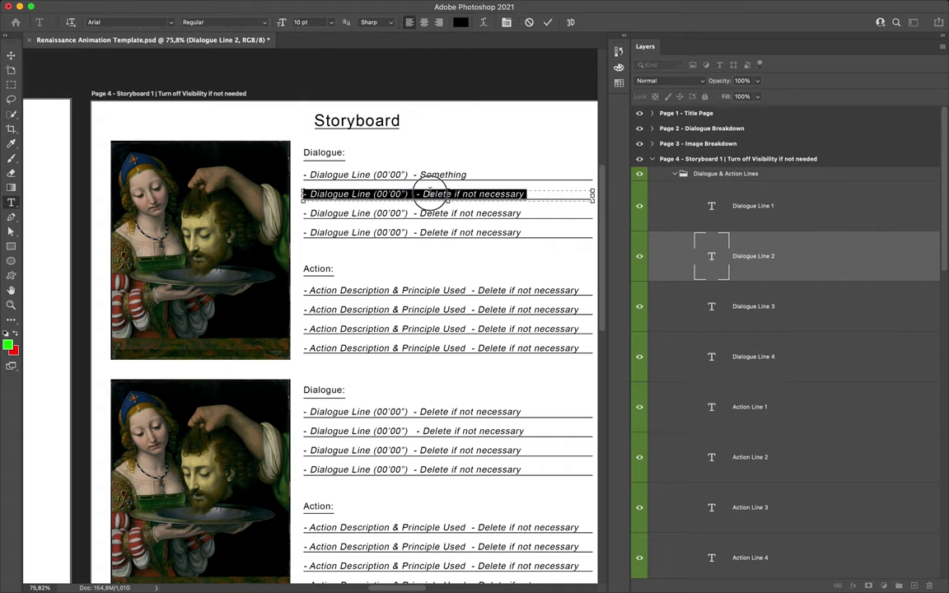
left_click_drag(423, 194, 549, 192)
type("Som")
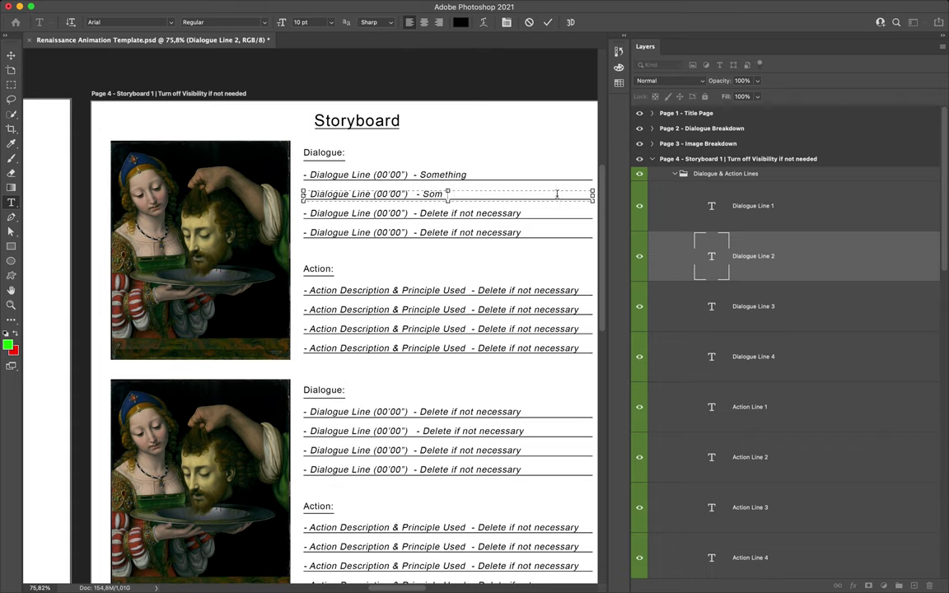
type("ething else")
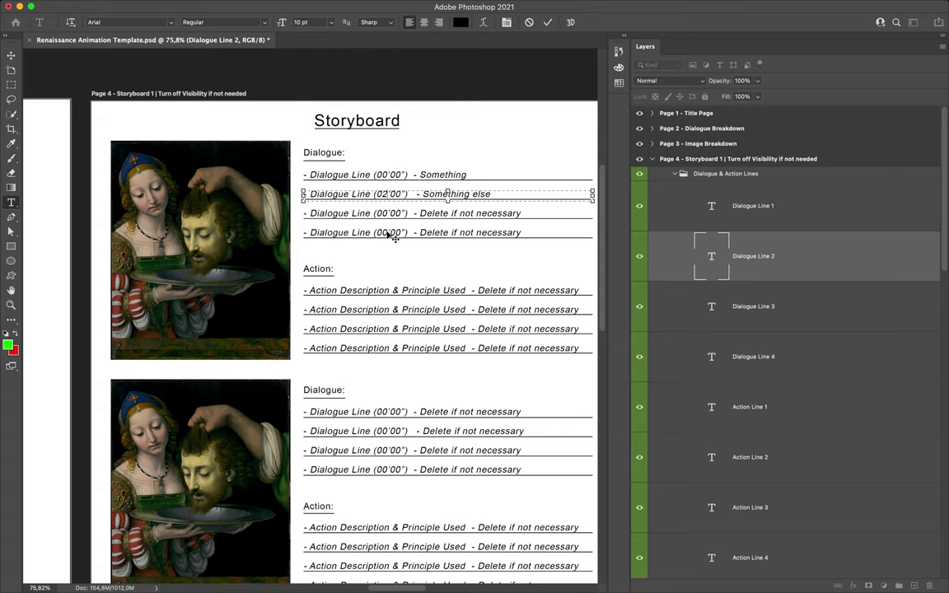
type("1")
Commit the Dialogue Line 2 edit and hide Dialogue Lines 3 and 4.
scroll(423, 164, "left", 15)
scroll(423, 169, "down", 3)
scroll(412, 164, "right", 3)
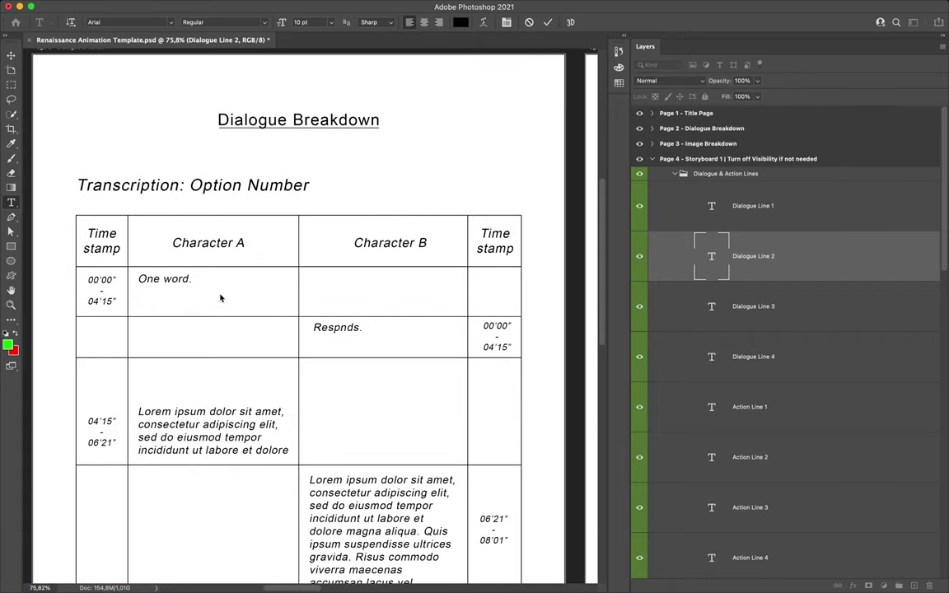
scroll(288, 284, "right", 15)
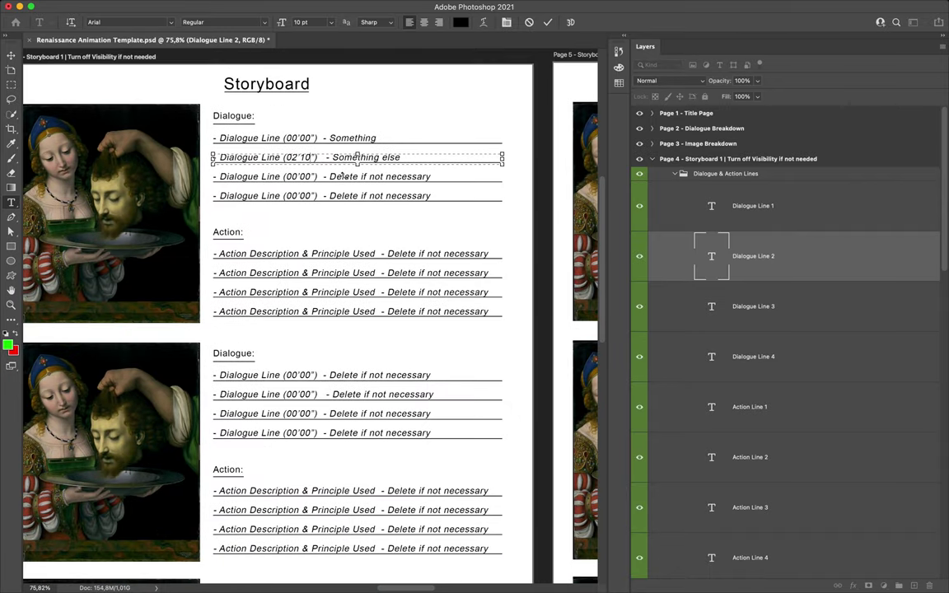
key("v")
left_click(639, 307)
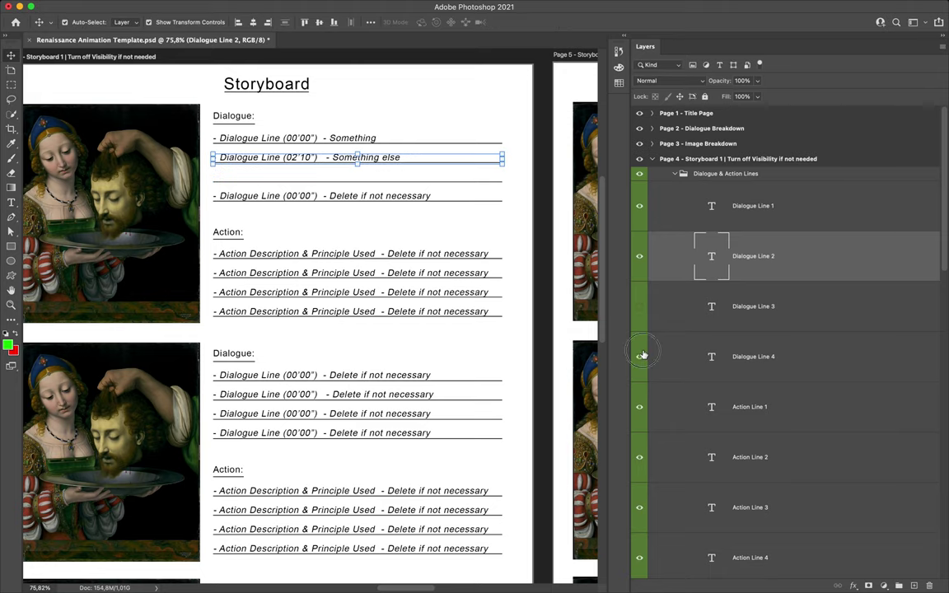
left_click(641, 356)
left_click(639, 307)
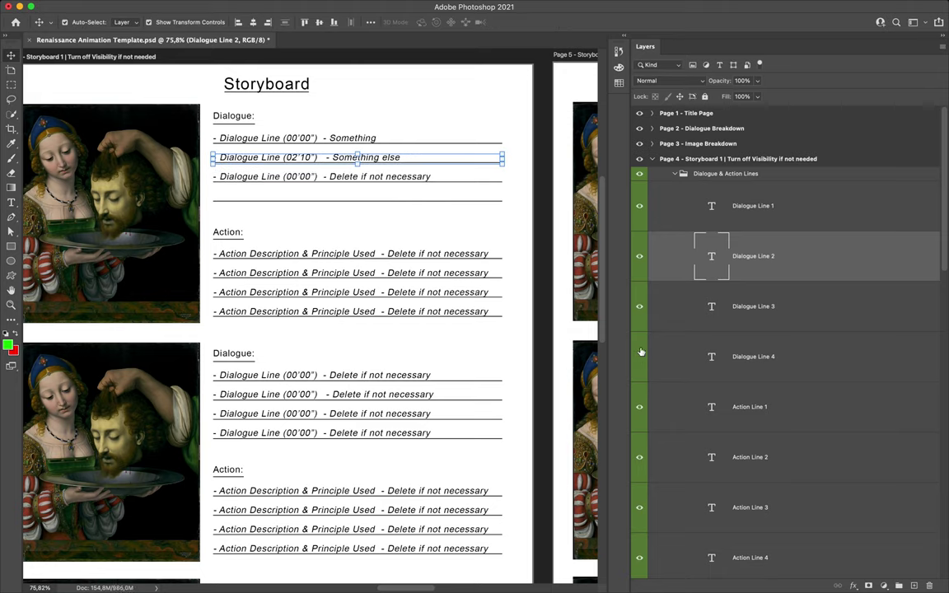
left_click(639, 307)
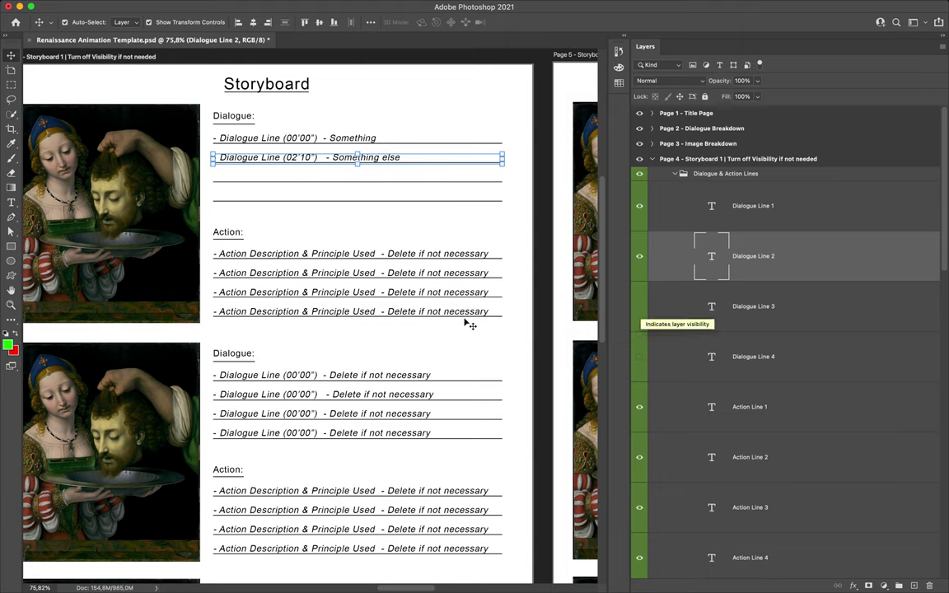
Change the first action line to 'Tilts head clockwise - Easing applied'.
left_click(329, 258)
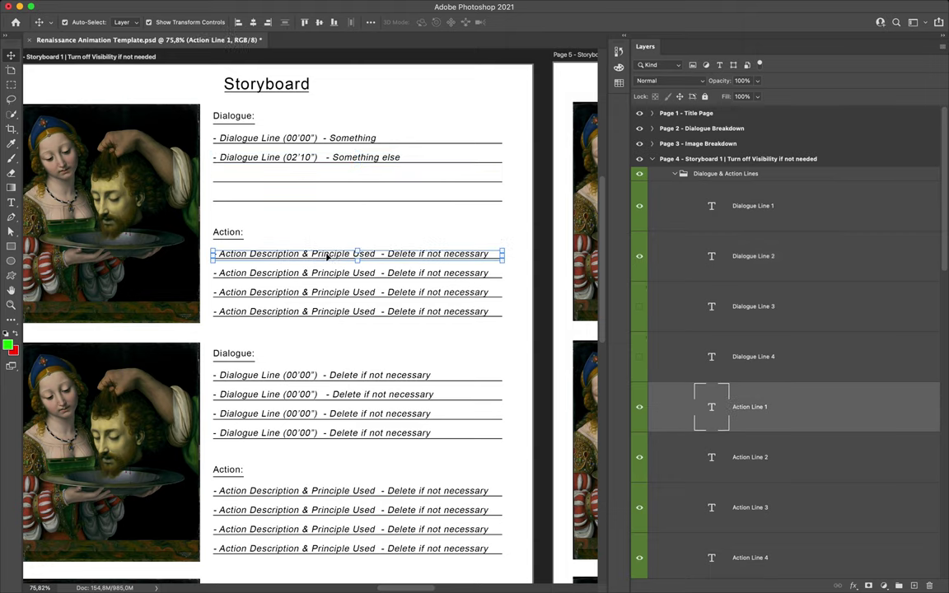
double_click(323, 260)
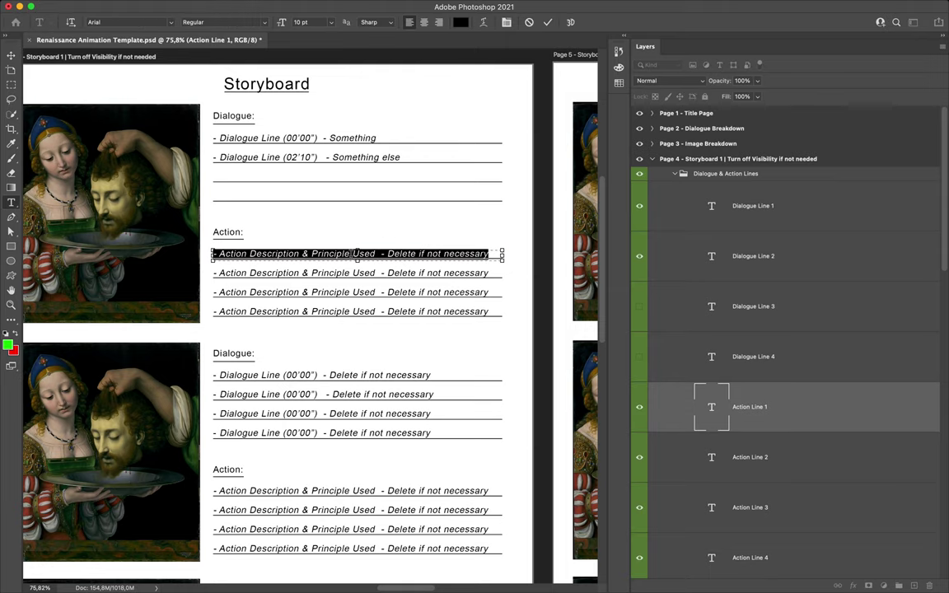
left_click_drag(222, 255, 519, 252)
scroll(278, 251, "right", 3)
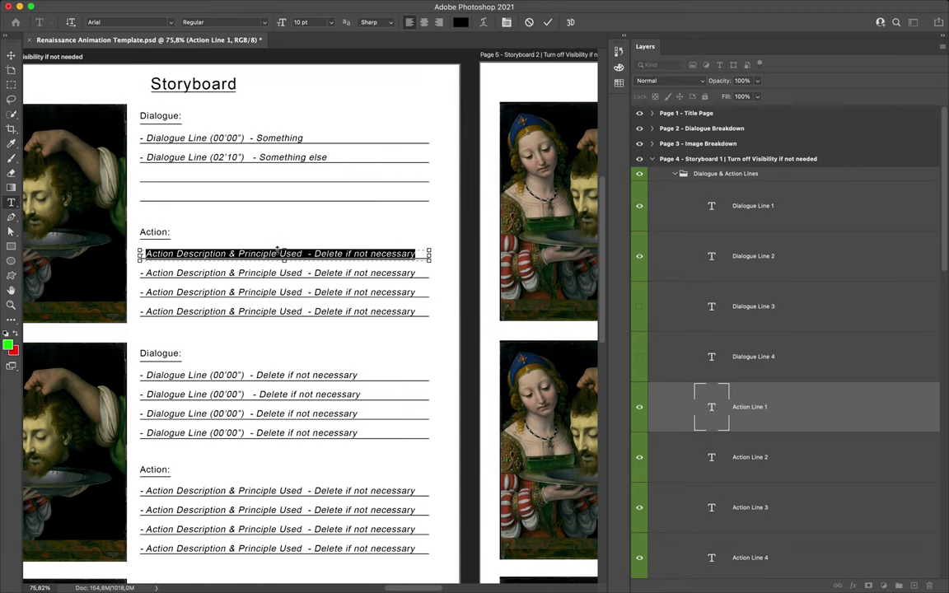
scroll(278, 251, "left", 4)
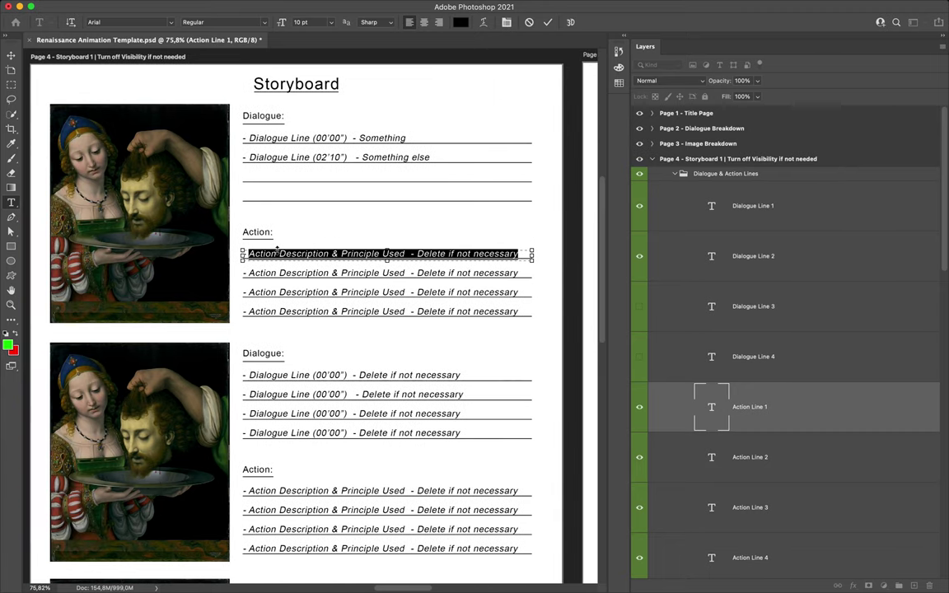
type("This he")
type("ad clock")
type("wise - E")
type("asing")
type(" applies")
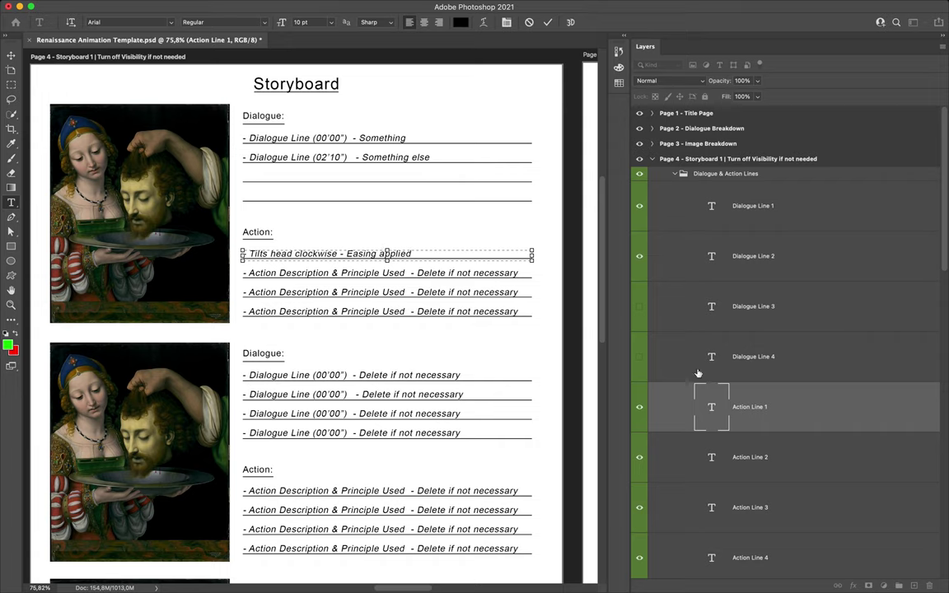
key("Escape")
Change the second action line to 'Raises eyebrow - NA'.
key("v")
left_click(465, 271)
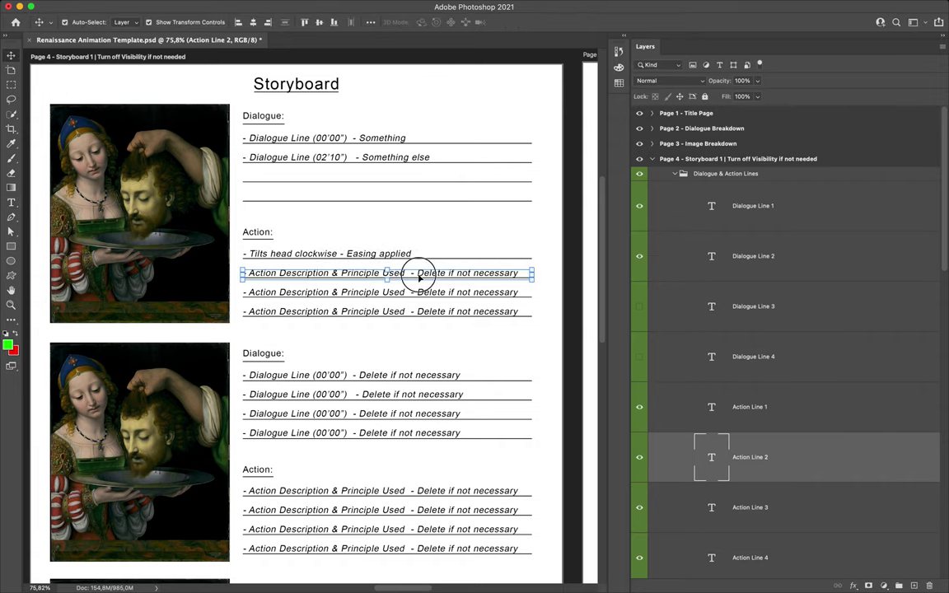
double_click(351, 273)
left_click(307, 272)
left_click_drag(247, 272, 521, 273)
type("A")
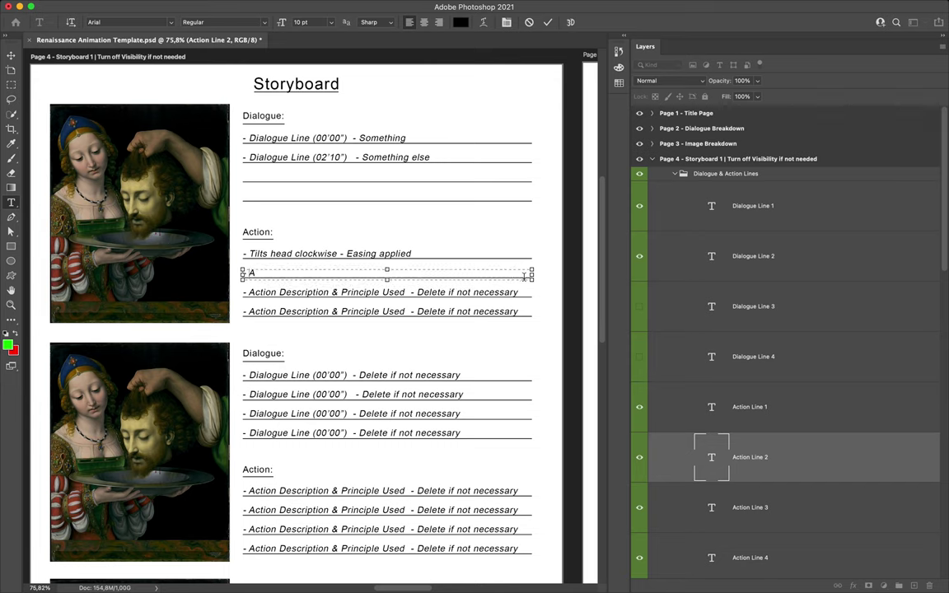
type("aises eyebrow -")
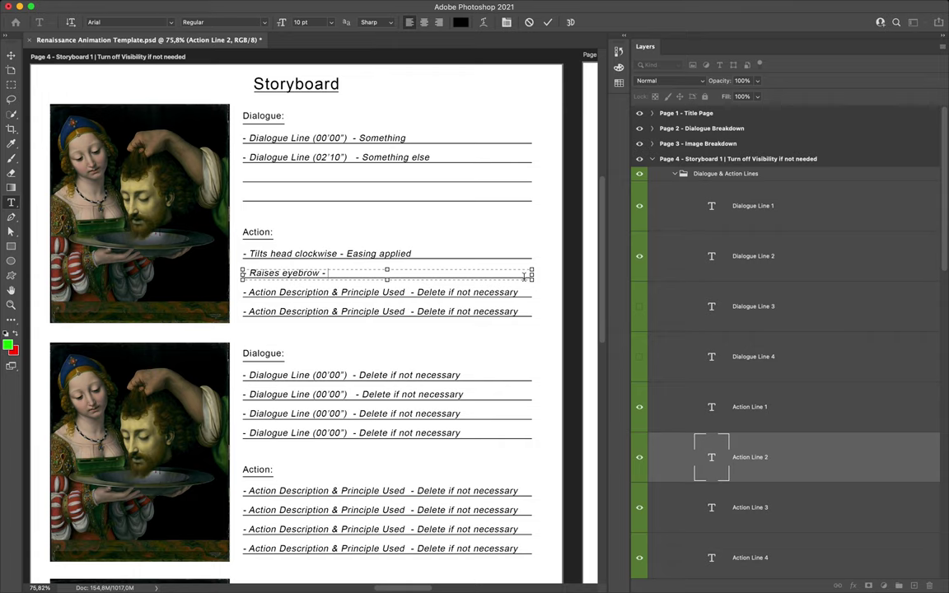
type("NA")
key("Escape")
Hide the unused Action Lines 3 and 4, then select Dialogue Line 1.
key("v")
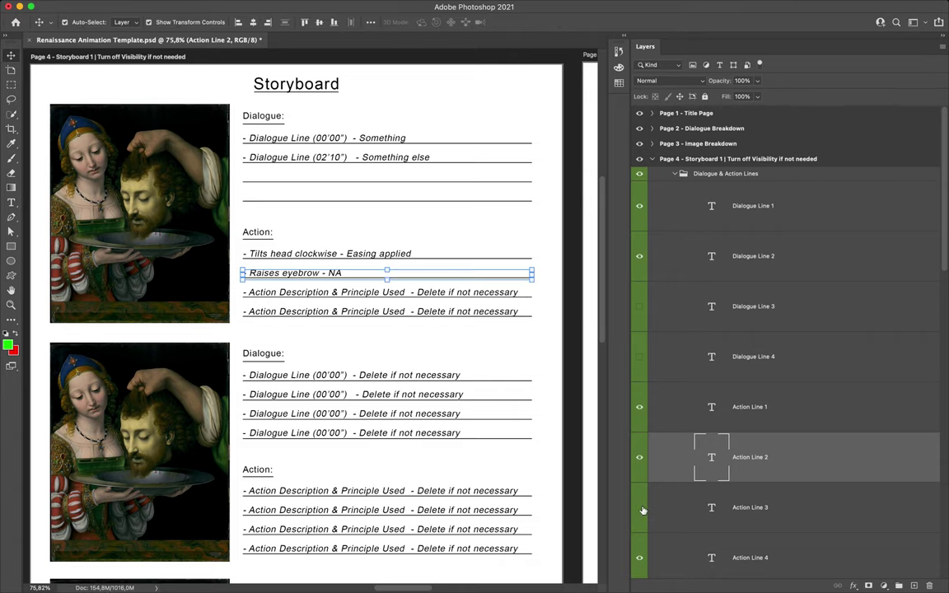
left_click(639, 506)
scroll(643, 515, "down", 1)
left_click(640, 524)
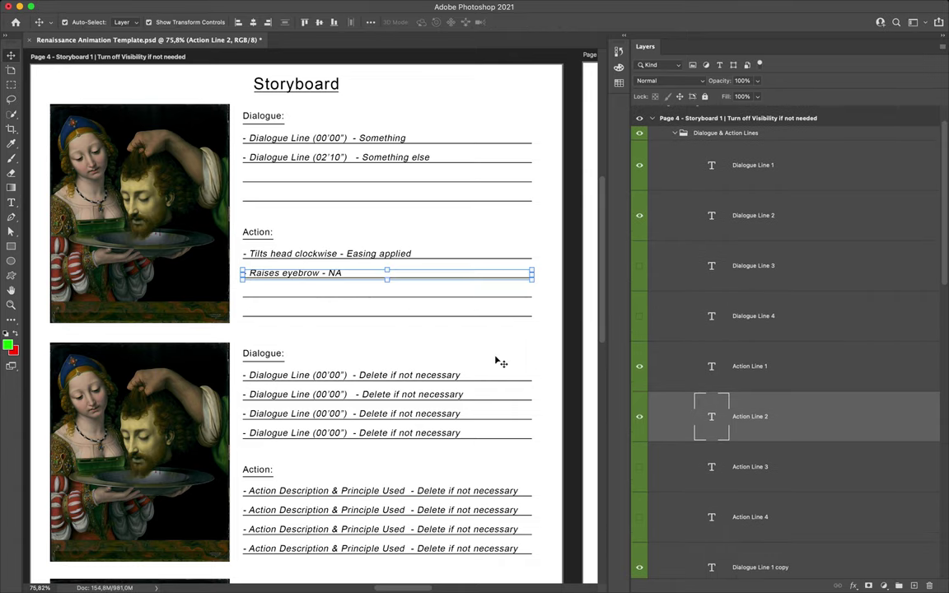
scroll(338, 336, "left", 2)
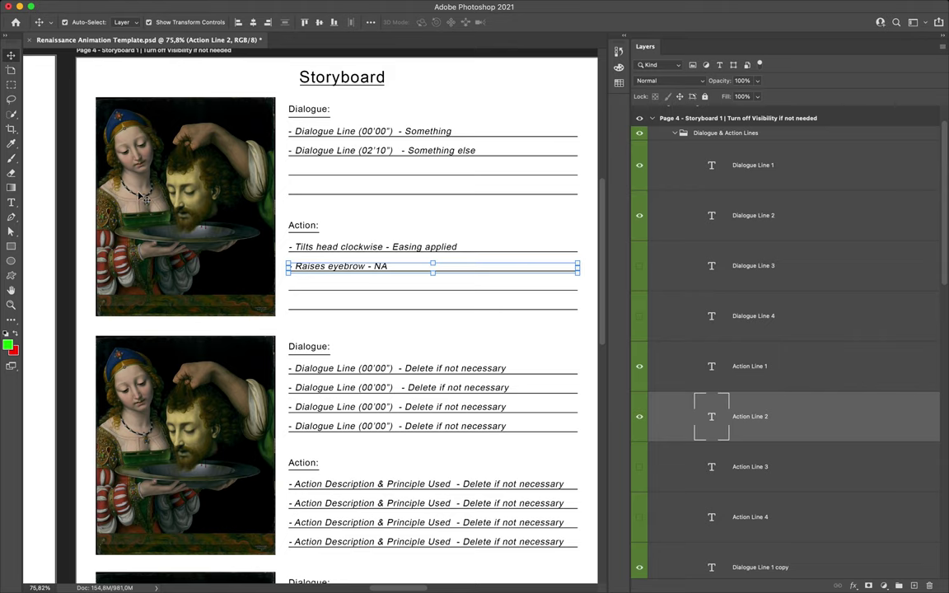
scroll(690, 286, "up", 2)
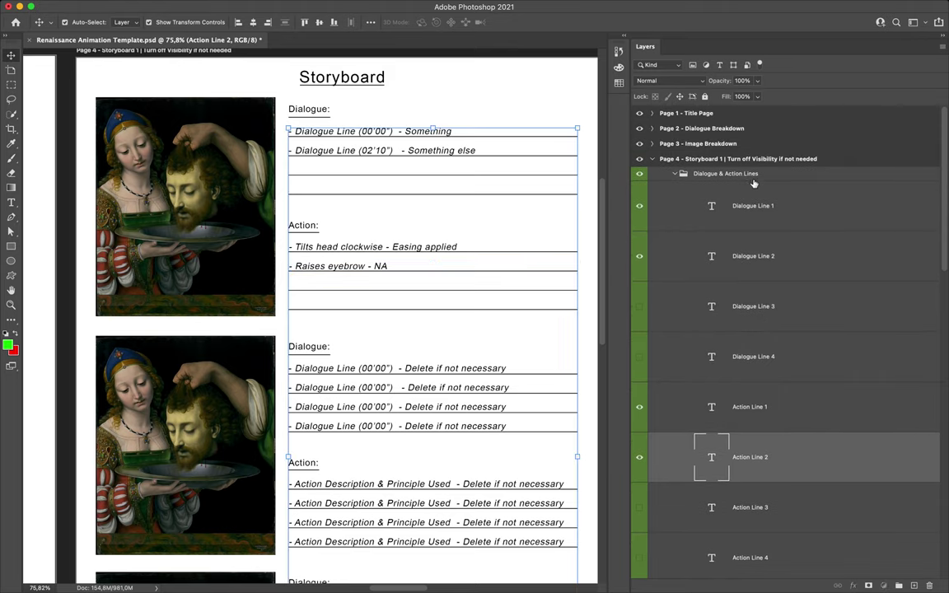
left_click(752, 203)
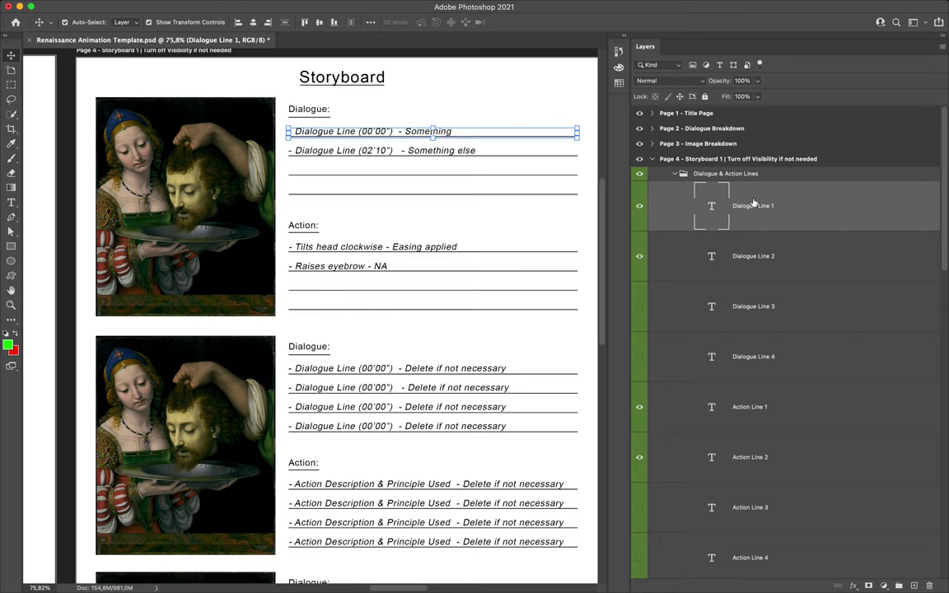
Create three empty layers, Layer 1–3, at the top of Page 4's Dialogue & Action Lines group.
left_click(914, 585)
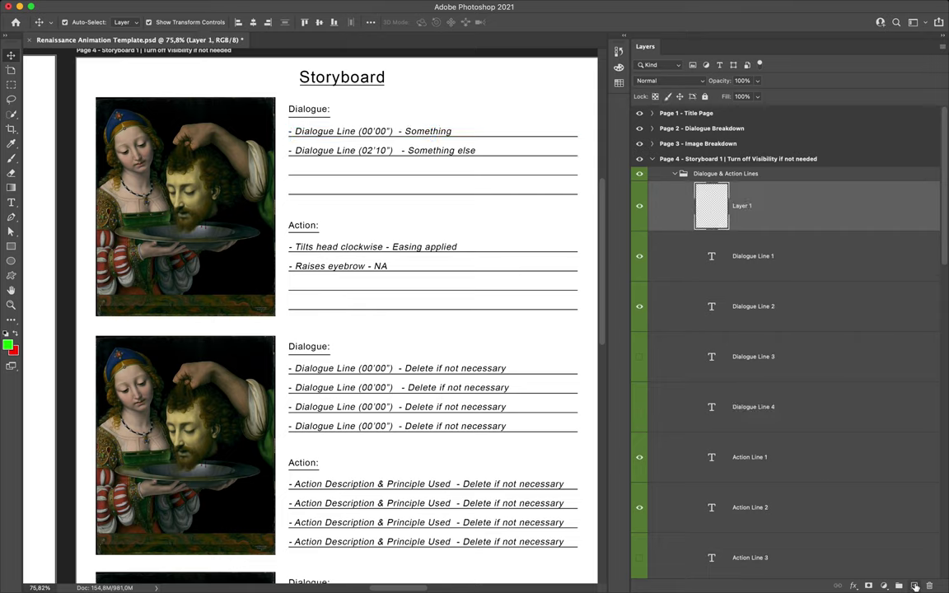
left_click(914, 586)
left_click(914, 585)
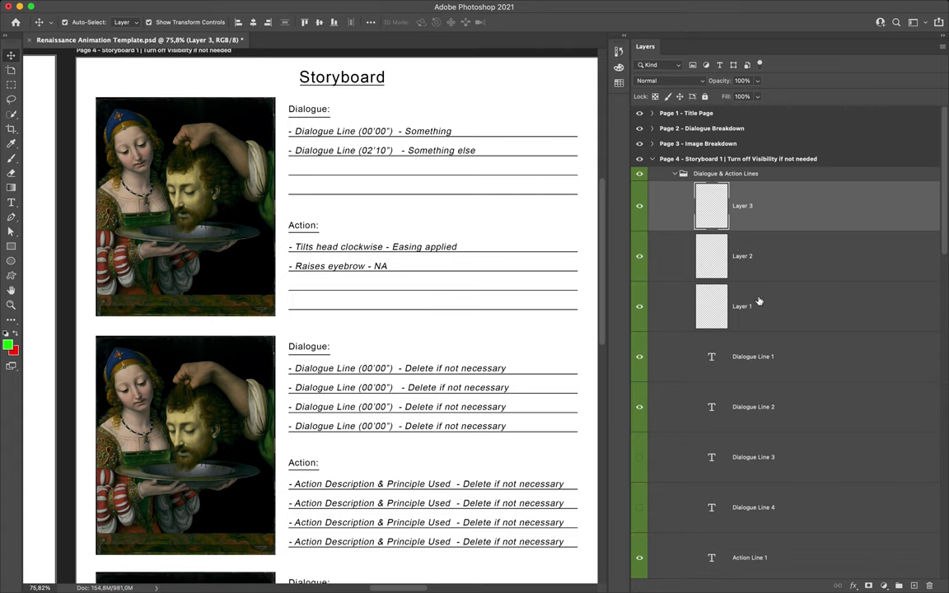
left_click(753, 306)
scroll(189, 207, "up", 6)
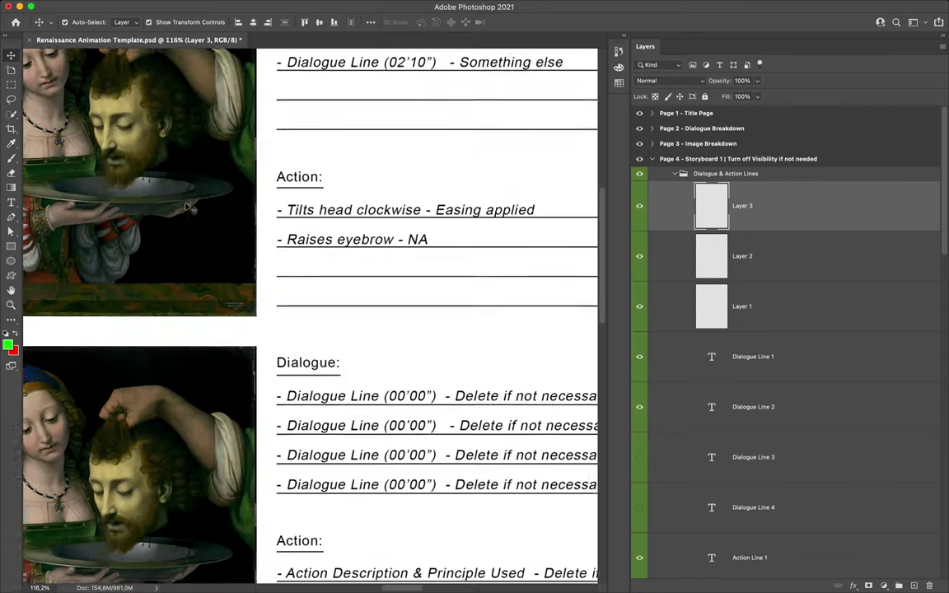
scroll(191, 207, "up", 3)
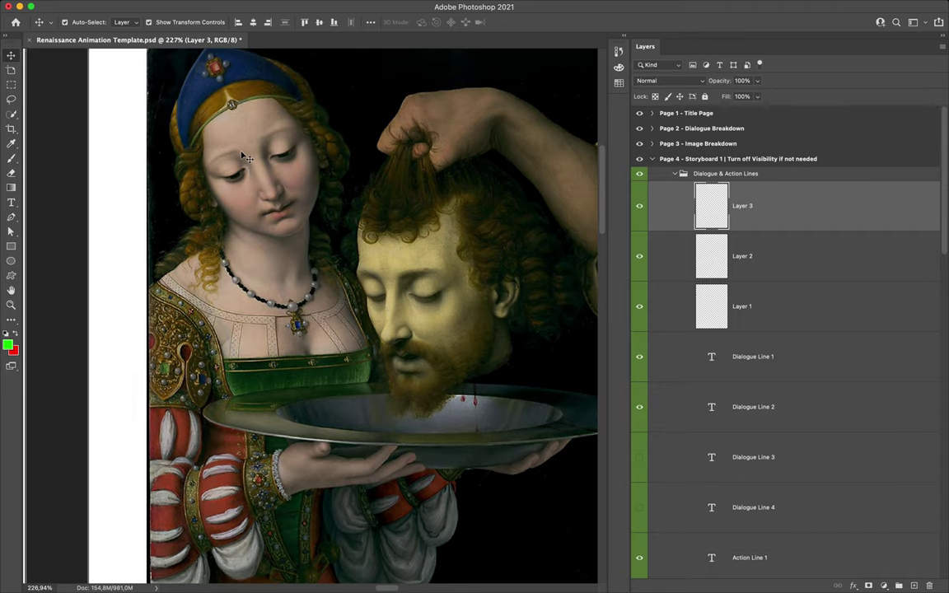
scroll(245, 157, "down", 15)
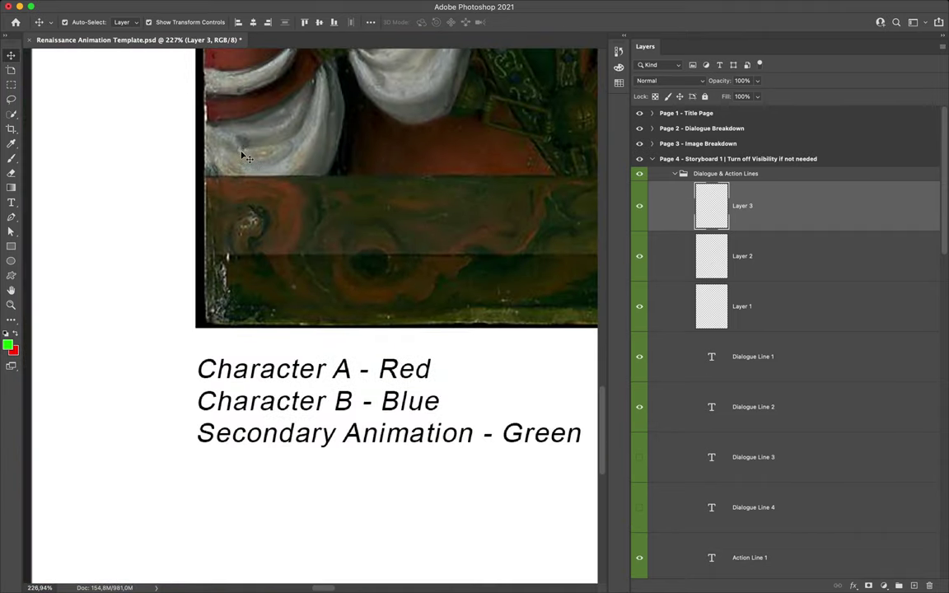
scroll(245, 156, "up", 10)
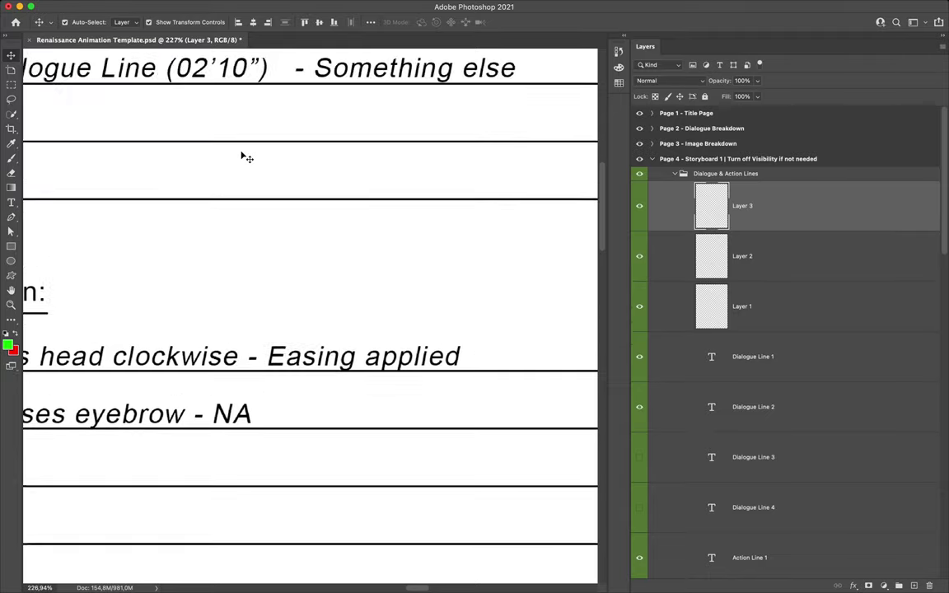
scroll(245, 156, "down", 3)
scroll(245, 157, "left", 5)
scroll(245, 156, "down", 3)
scroll(244, 156, "up", 4)
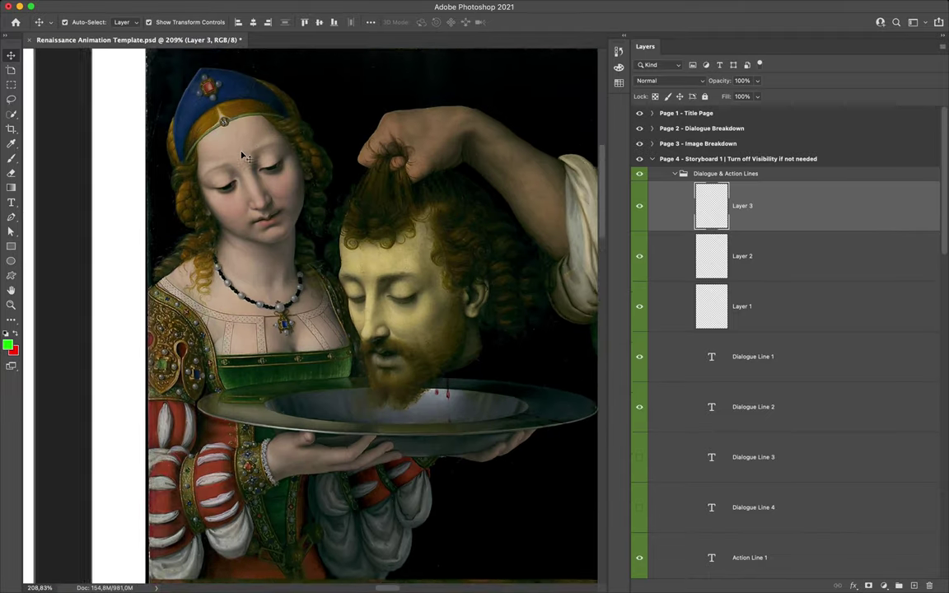
With a smaller red brush, loop the woman's head and draw a curved arrow beside her hat.
key("b")
key("x")
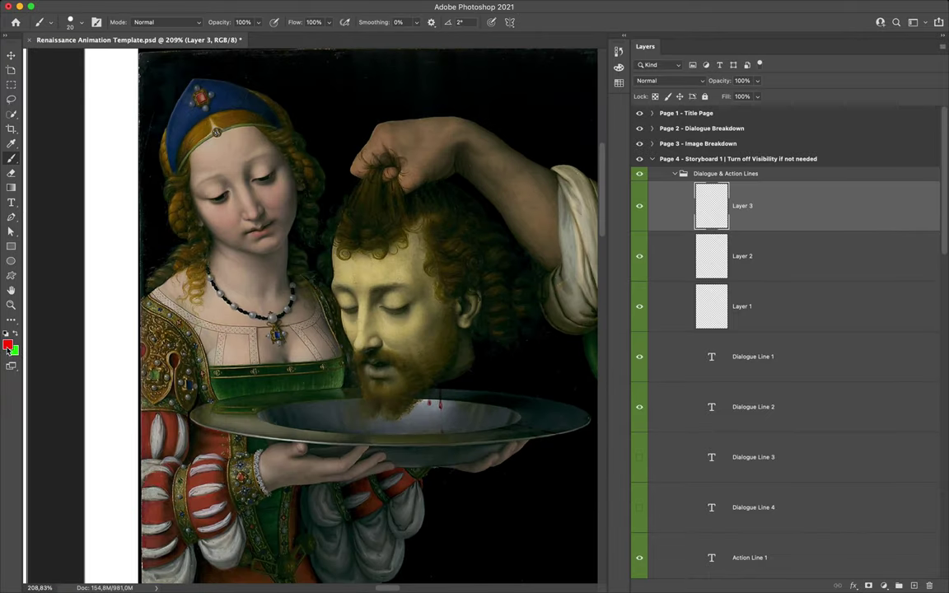
key("bracketleft")
scroll(422, 300, "down", 10)
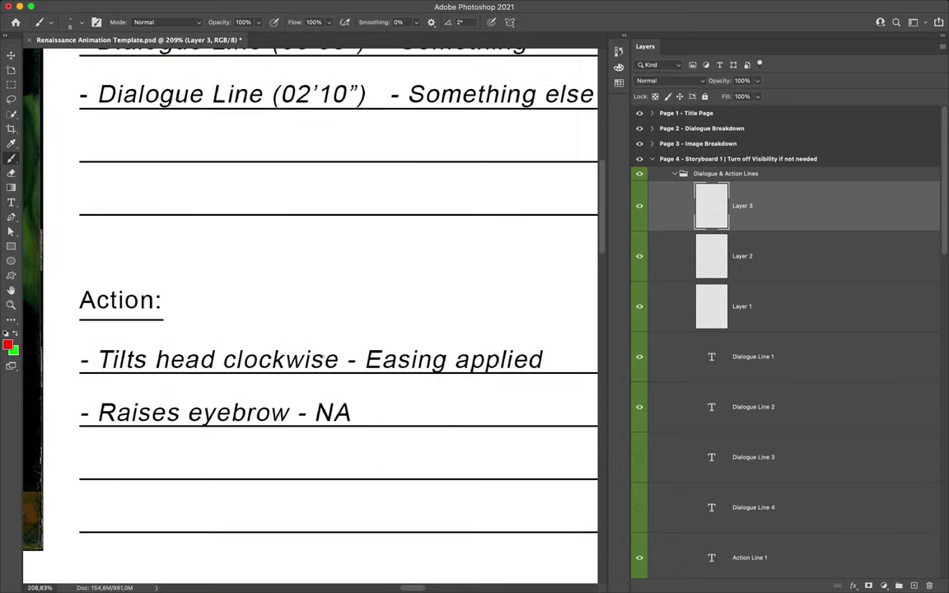
scroll(197, 284, "up", 10)
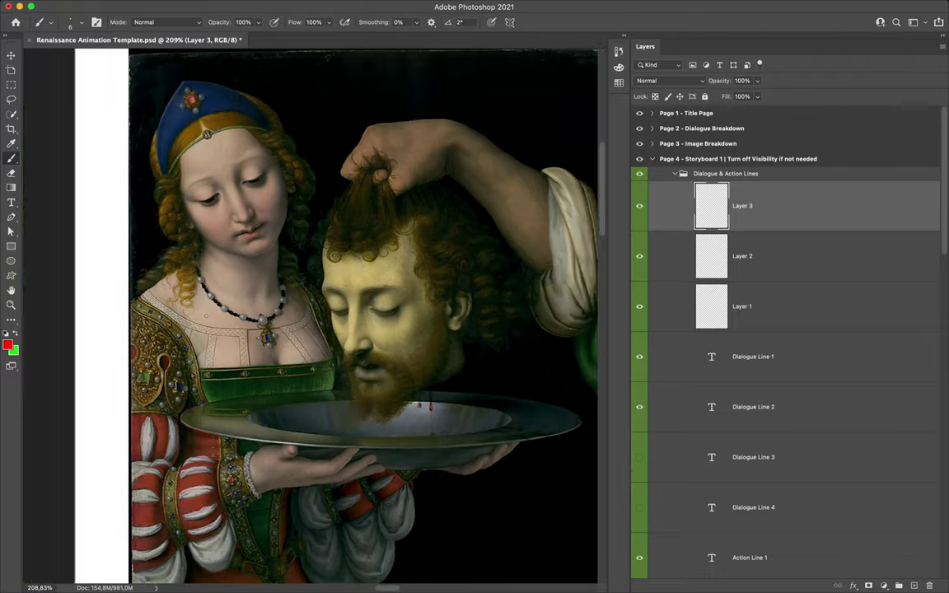
mouse_move(216, 241)
left_mouse_down()
mouse_move(169, 191)
mouse_move(183, 95)
mouse_move(289, 109)
mouse_move(262, 250)
mouse_move(225, 238)
left_mouse_up()
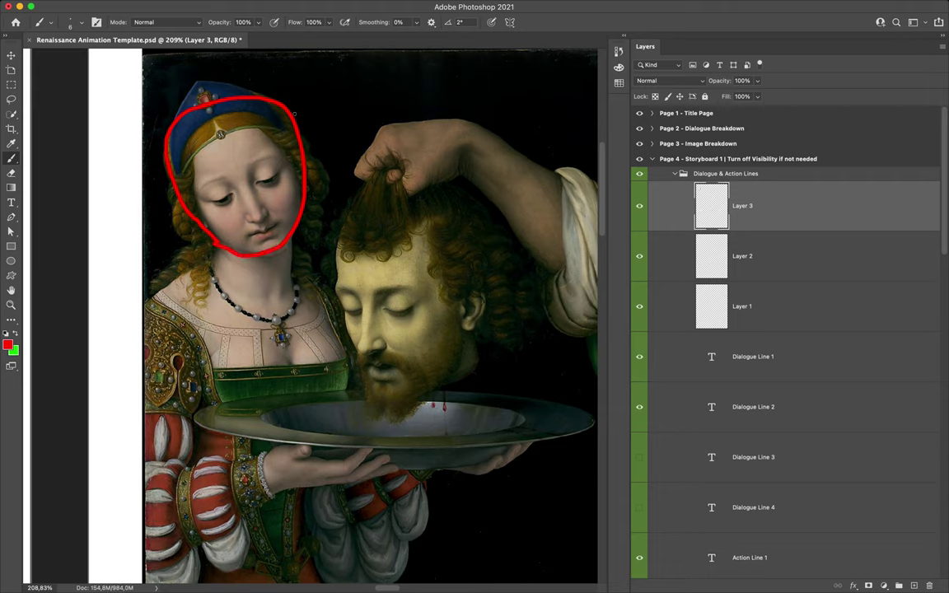
mouse_move(280, 119)
left_mouse_down()
mouse_move(311, 106)
mouse_move(320, 114)
mouse_move(283, 124)
left_mouse_up()
Paint a small red loop over the woman's eyebrow on Layer 3.
scroll(302, 195, "right", 15)
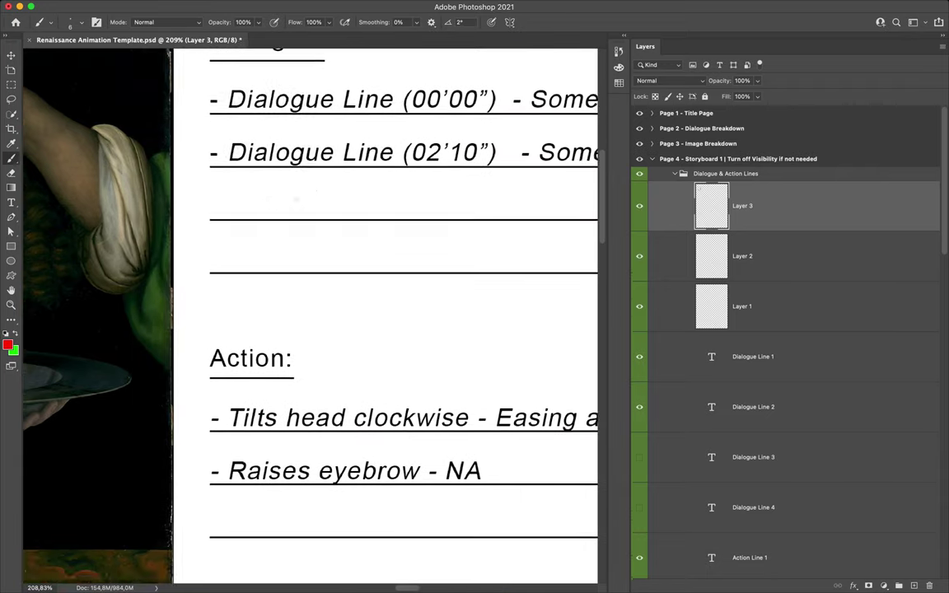
scroll(296, 198, "down", 5)
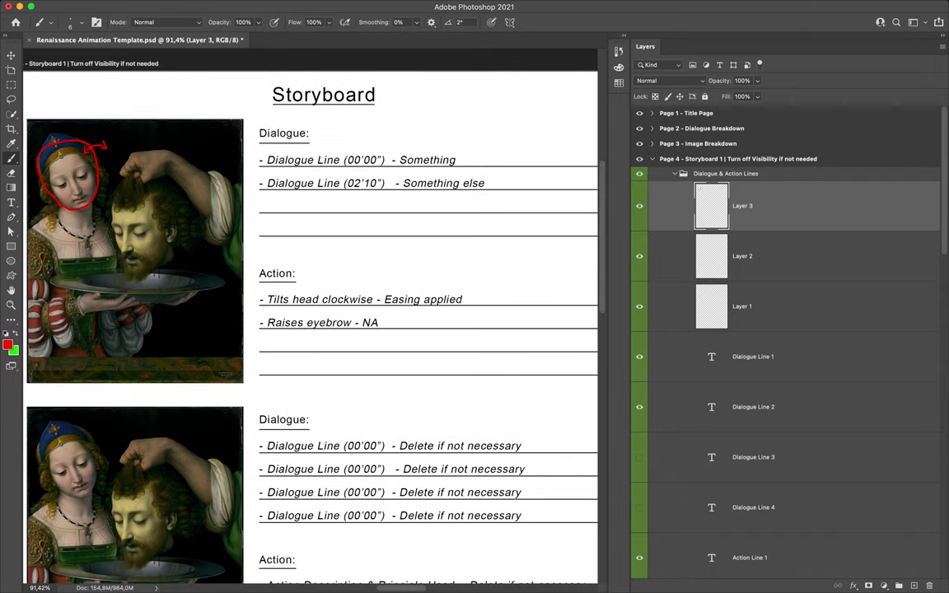
scroll(313, 206, "left", 5)
scroll(313, 206, "up", 4)
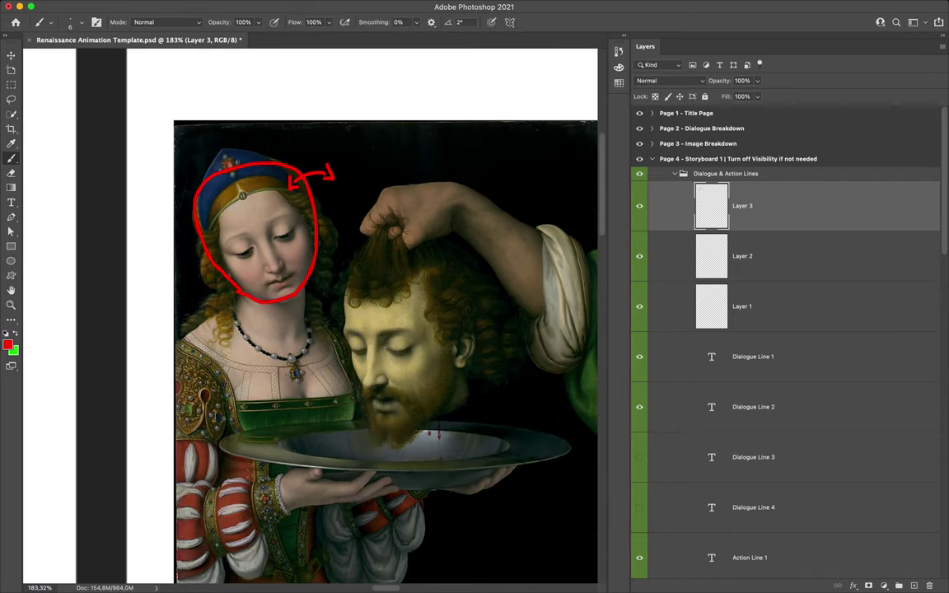
mouse_move(269, 227)
left_mouse_down()
mouse_move(265, 212)
mouse_move(290, 209)
mouse_move(270, 228)
mouse_move(268, 194)
mouse_move(273, 201)
left_mouse_up()
scroll(320, 305, "down", 6)
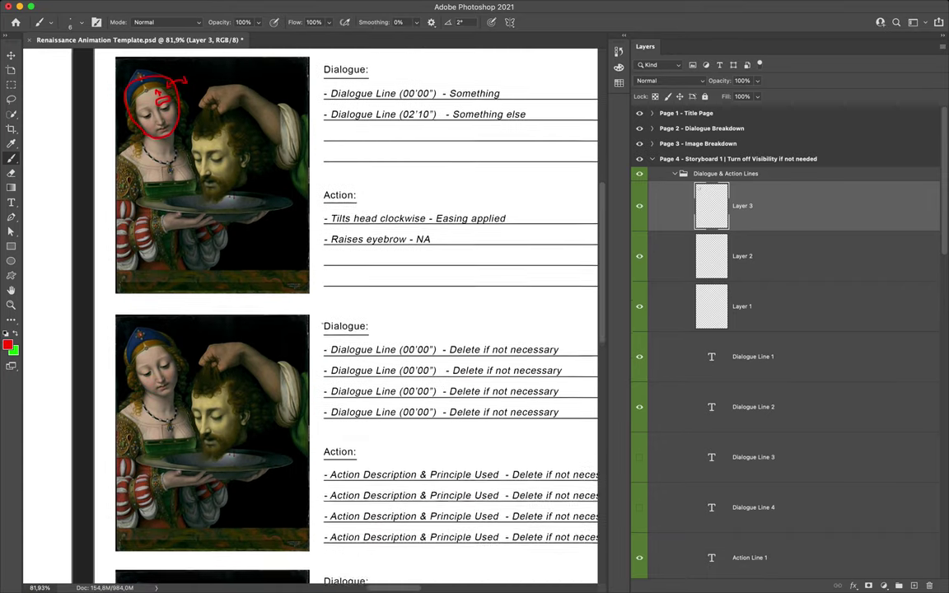
scroll(319, 305, "down", 3)
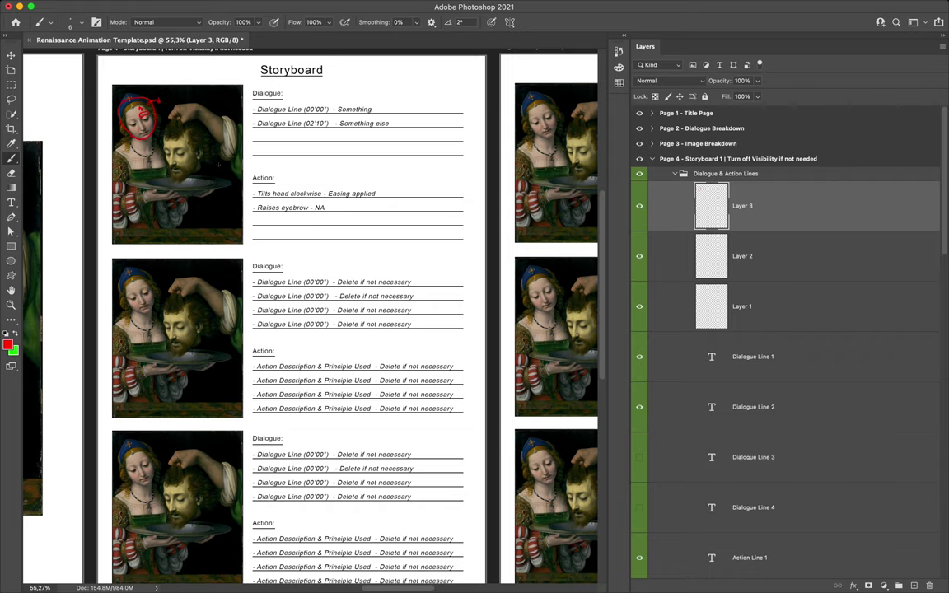
scroll(218, 165, "left", 15)
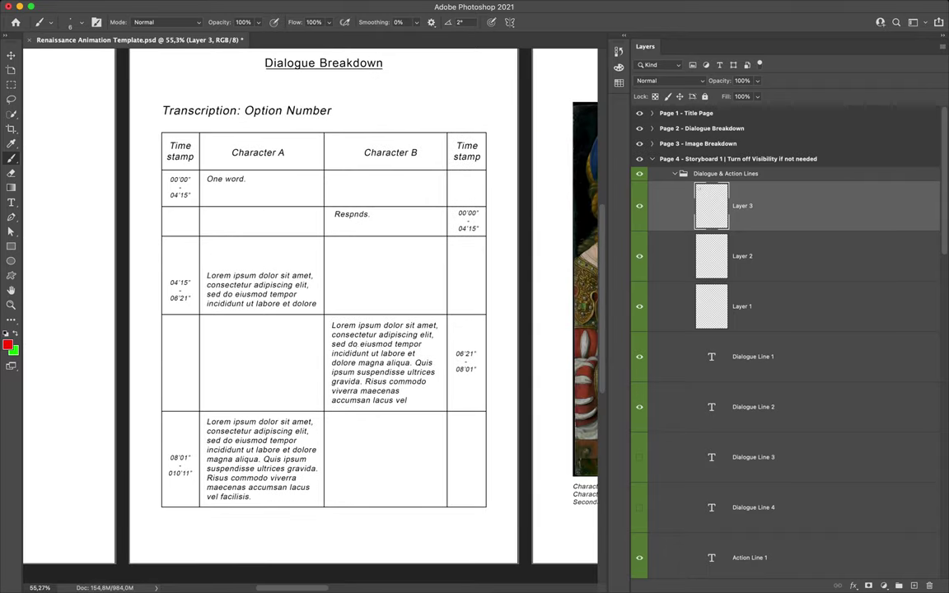
key("v")
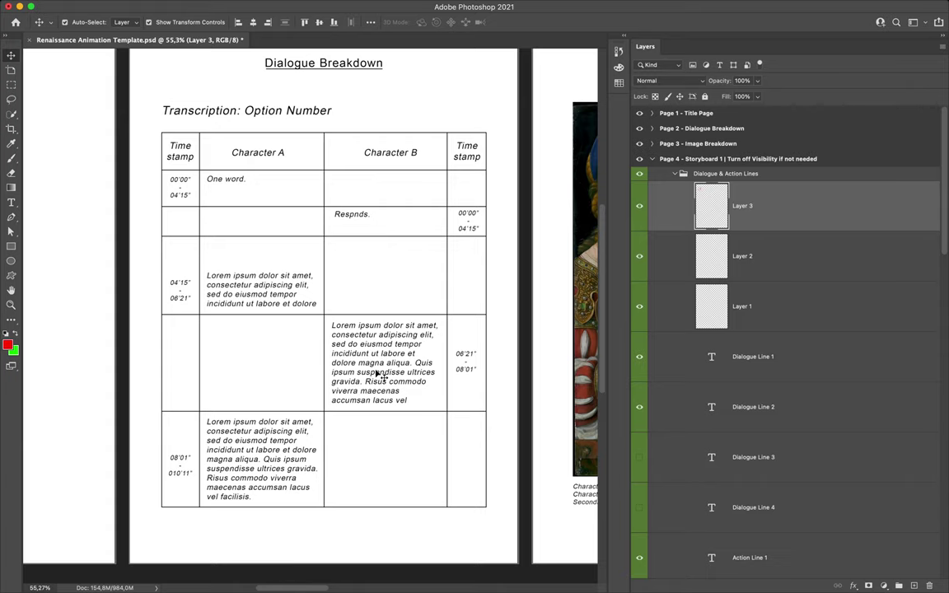
scroll(377, 375, "right", 10)
scroll(377, 375, "down", 8)
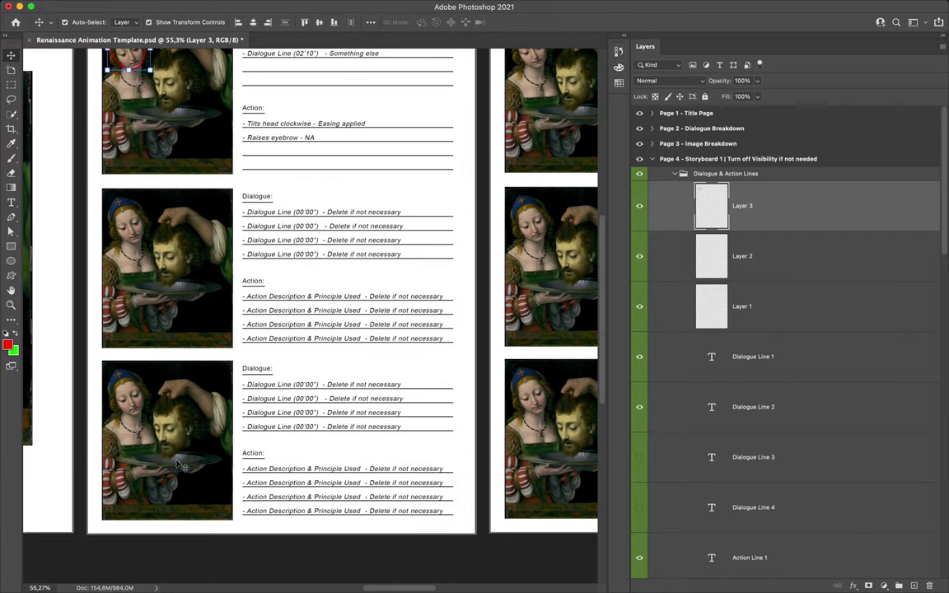
Zoom and pan around the first Storyboard image to inspect the woman's head.
scroll(180, 465, "up", 5)
scroll(180, 465, "left", 1)
scroll(210, 325, "down", 1)
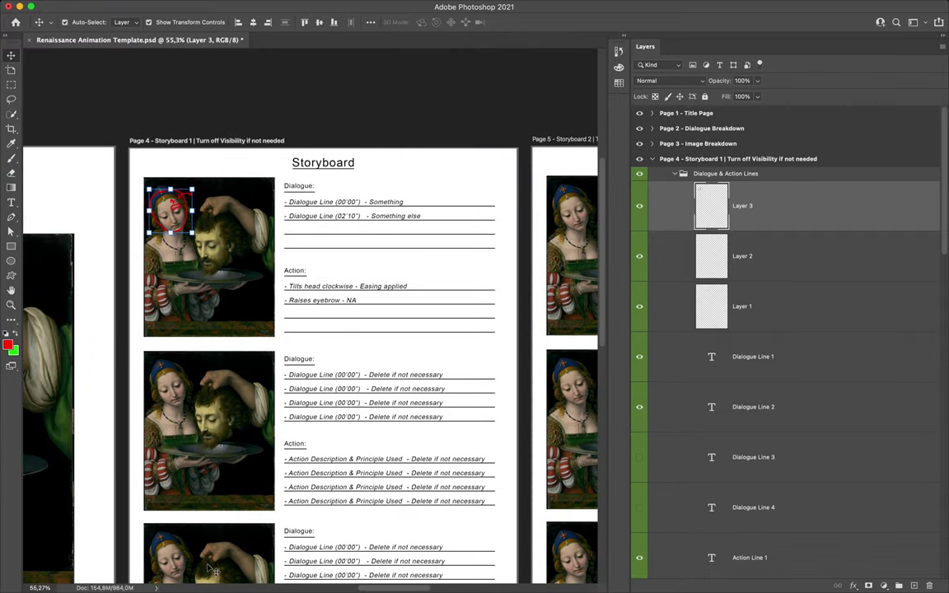
scroll(212, 571, "down", 1)
scroll(211, 571, "right", 3)
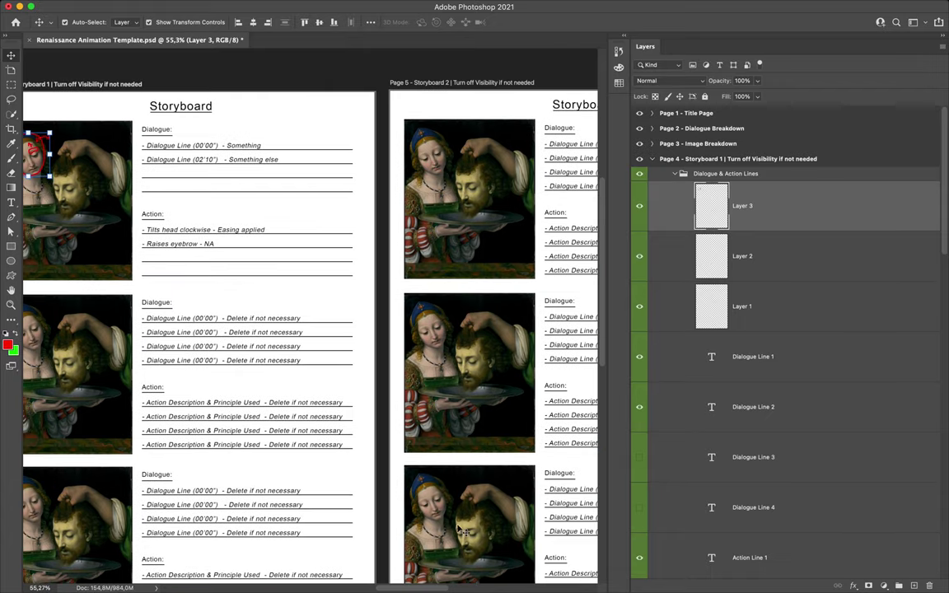
scroll(436, 294, "left", 3)
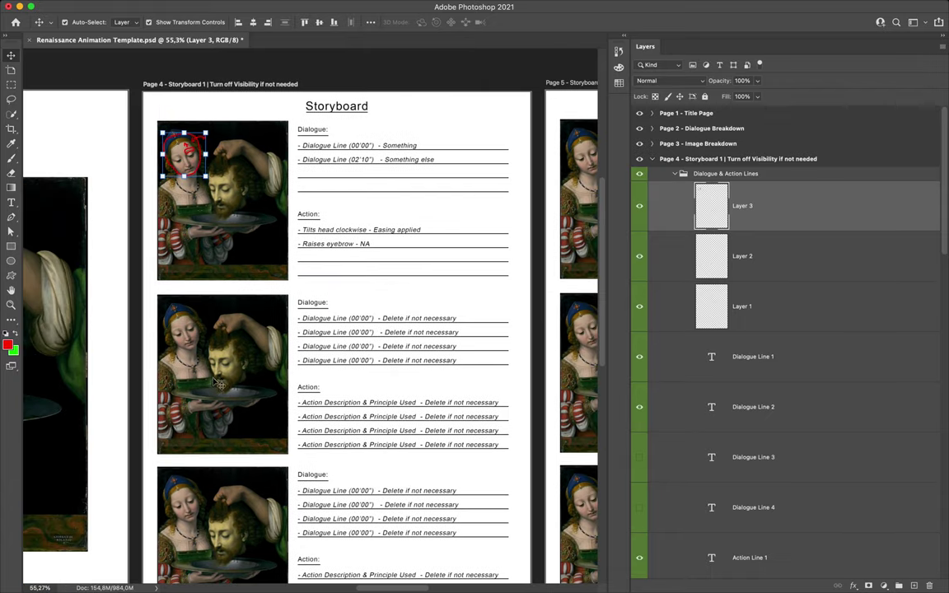
scroll(233, 208, "up", 5)
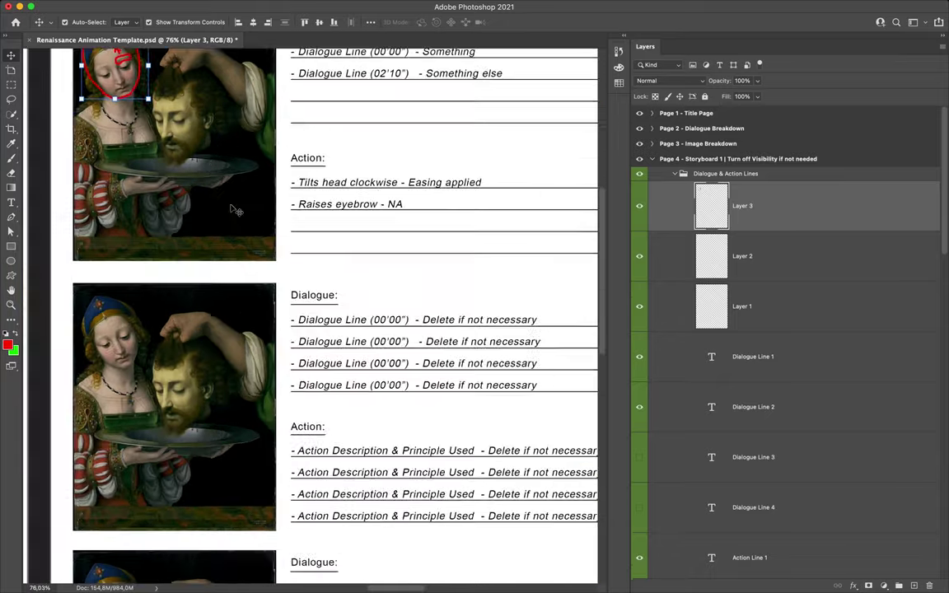
scroll(232, 208, "up", 2)
scroll(232, 208, "right", 2)
scroll(233, 207, "left", 1)
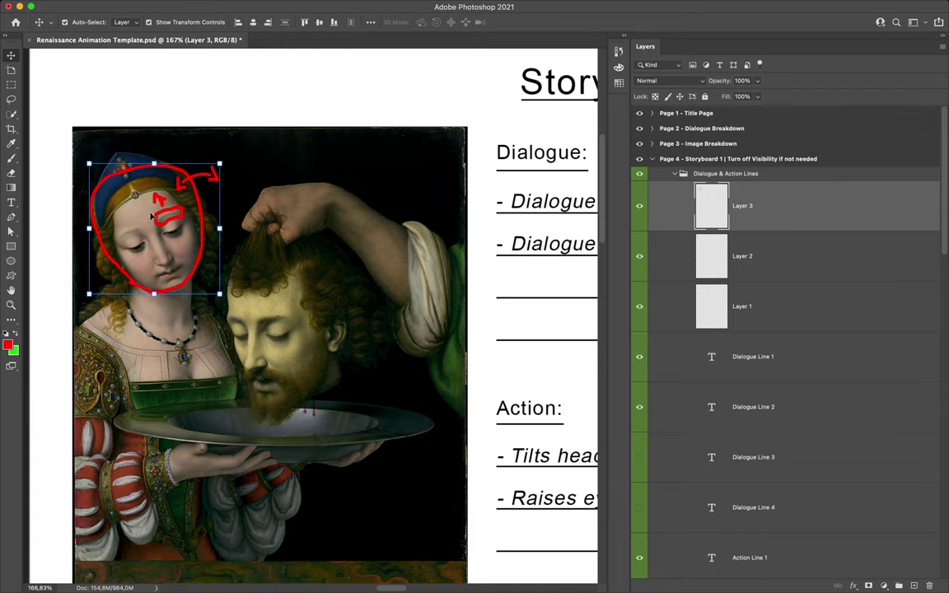
scroll(260, 265, "right", 4)
scroll(261, 266, "down", 2)
scroll(287, 296, "right", 2)
scroll(287, 296, "down", 1)
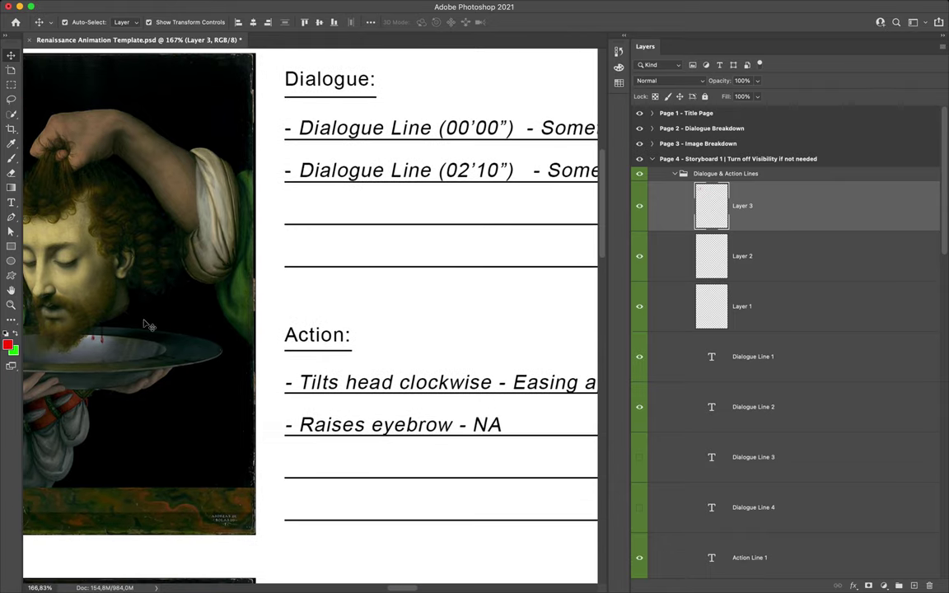
scroll(147, 326, "left", 10)
scroll(147, 325, "up", 2)
Paint red marks '1' by the head-tilt arrow and '2' by the eyebrow with the Brush.
key("b")
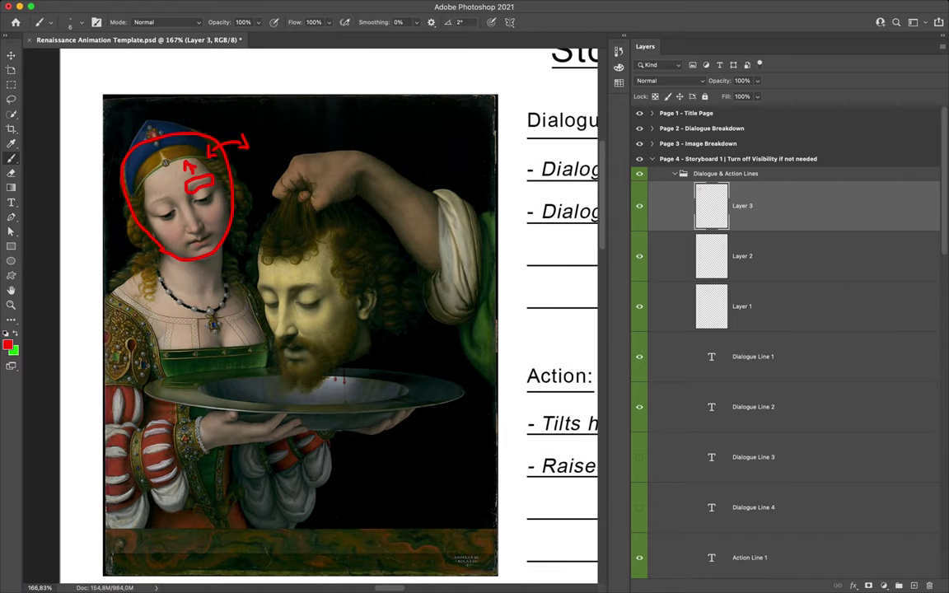
left_click_drag(217, 125, 218, 131)
left_click_drag(177, 177, 180, 184)
scroll(309, 313, "right", 5)
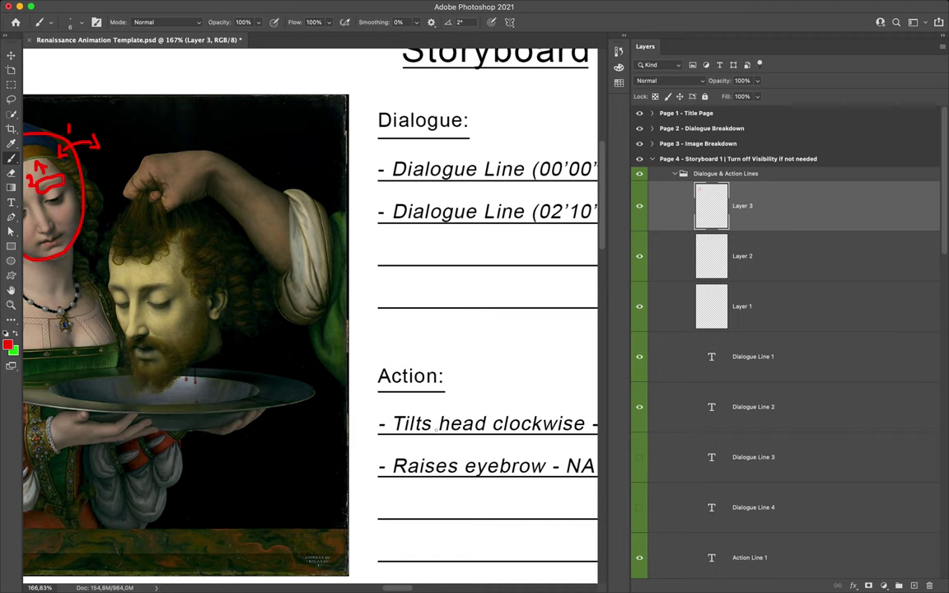
scroll(432, 432, "down", 10)
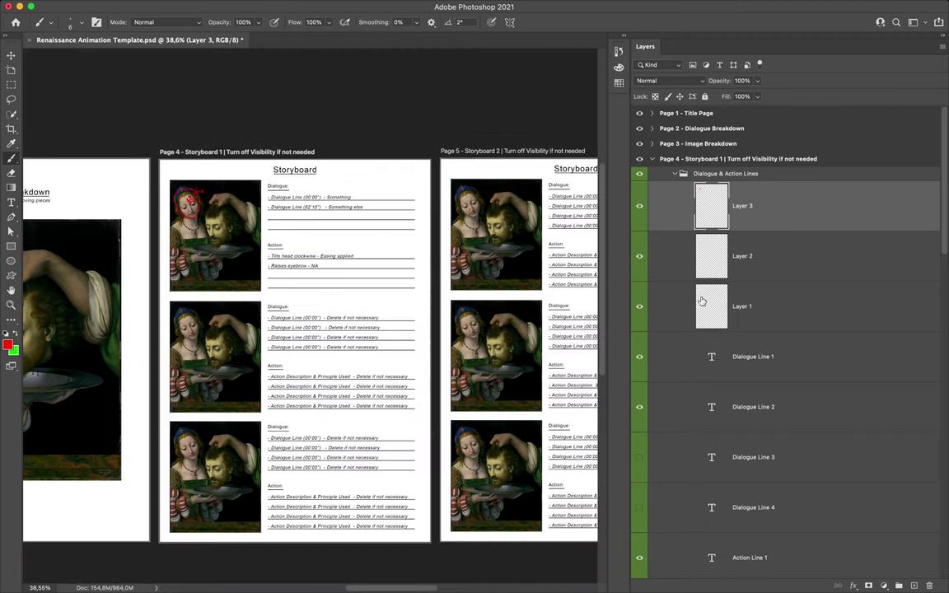
Collapse the Dialogue & Action Lines group and briefly hide, then restore, the Page 6 artboard.
left_click(673, 173)
scroll(510, 230, "right", 5)
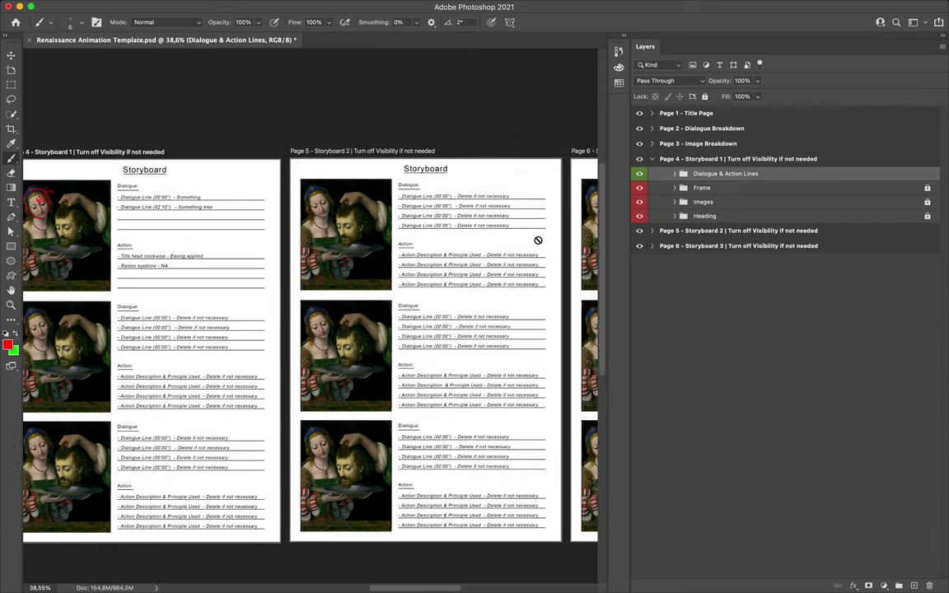
scroll(538, 239, "right", 5)
scroll(537, 240, "down", 3)
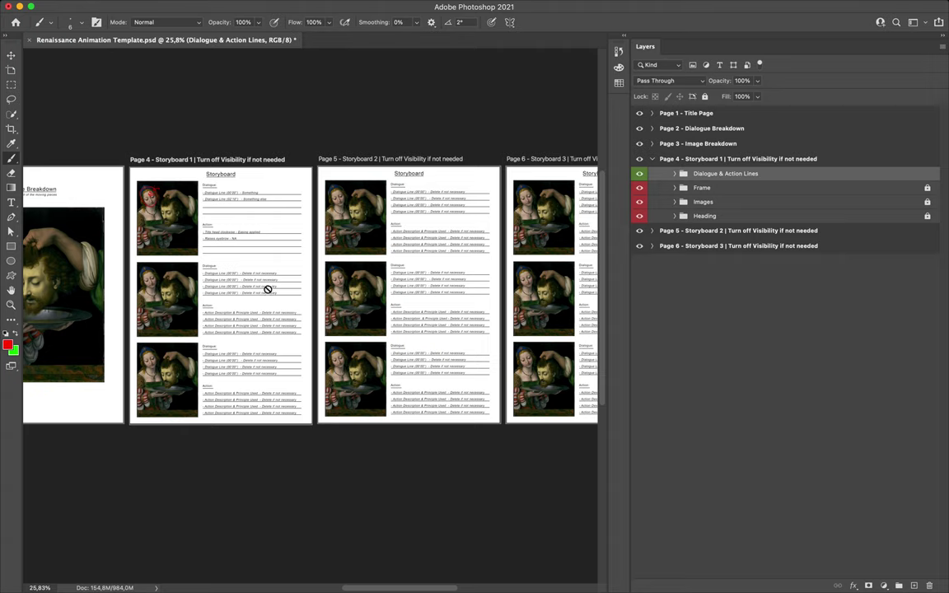
left_click(639, 246)
scroll(472, 282, "right", 3)
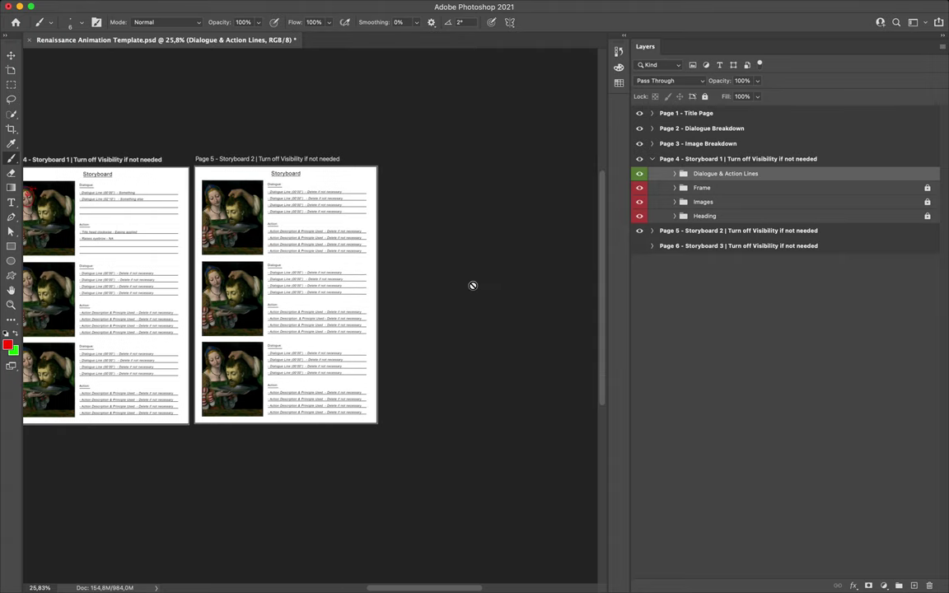
key("super+z")
Select the Page 6 - Storyboard 3 layer group as the active artboard.
scroll(461, 296, "right", 3)
scroll(375, 324, "left", 5)
scroll(375, 323, "up", 3)
scroll(374, 324, "right", 3)
scroll(375, 324, "down", 1)
scroll(375, 325, "right", 2)
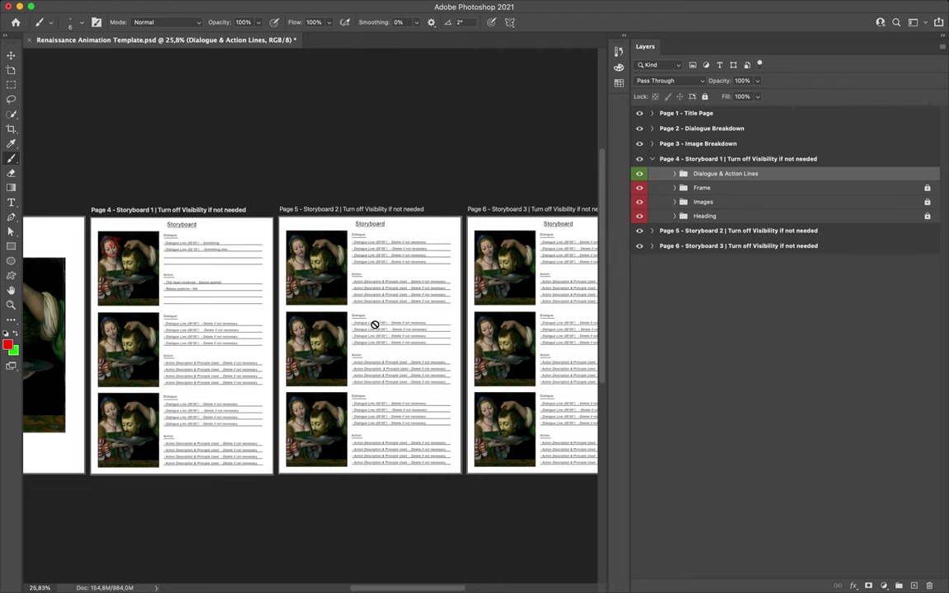
scroll(374, 323, "right", 8)
scroll(375, 324, "down", 1)
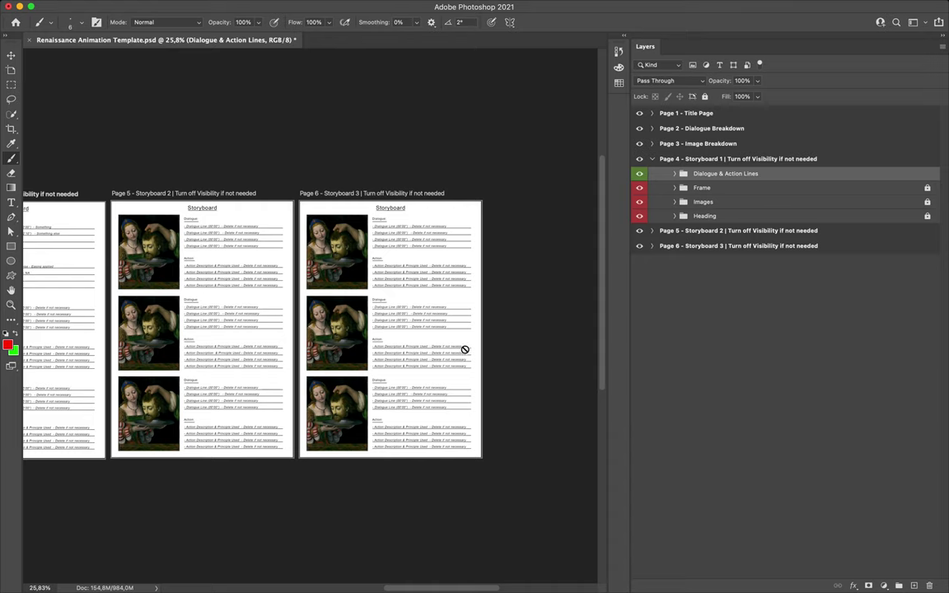
left_click(691, 248)
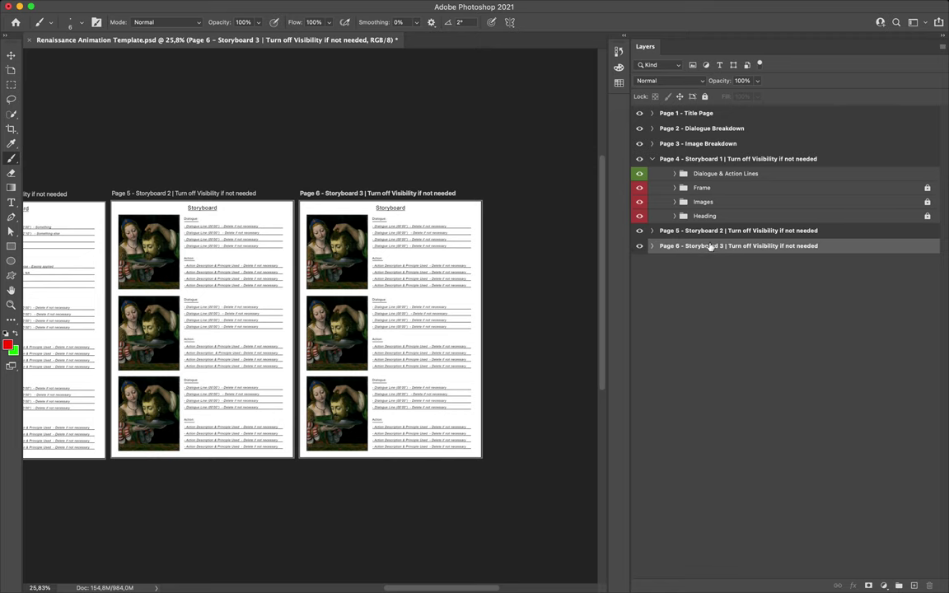
Duplicate the Page 6 artboard, changing the copy's name to begin with 'Page 7'.
right_click(710, 247)
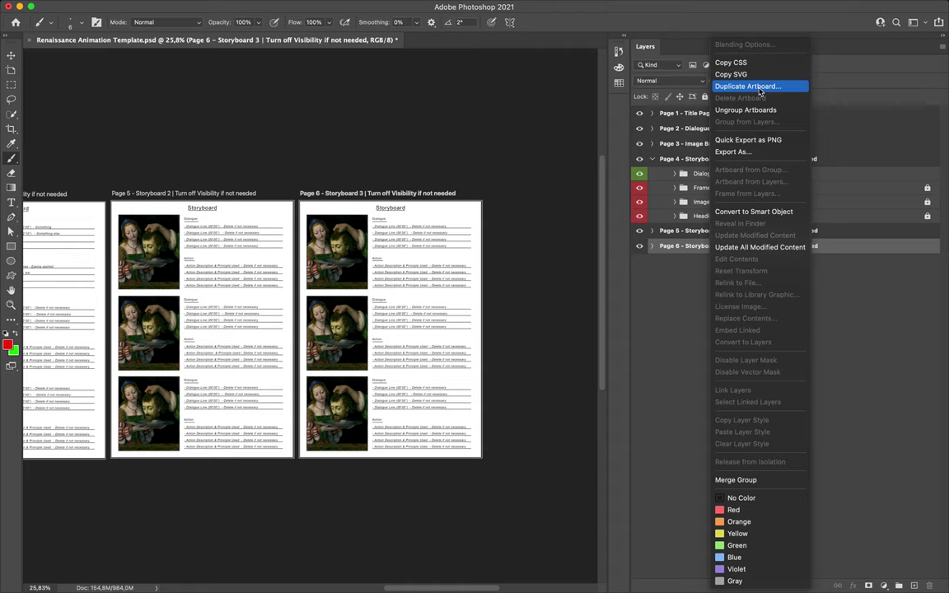
left_click(759, 87)
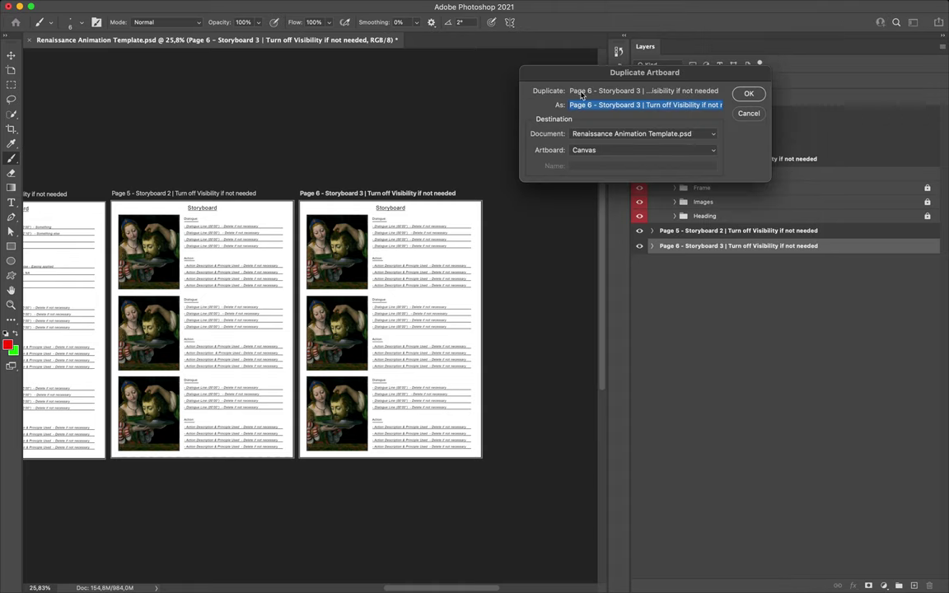
left_click_drag(586, 74, 556, 125)
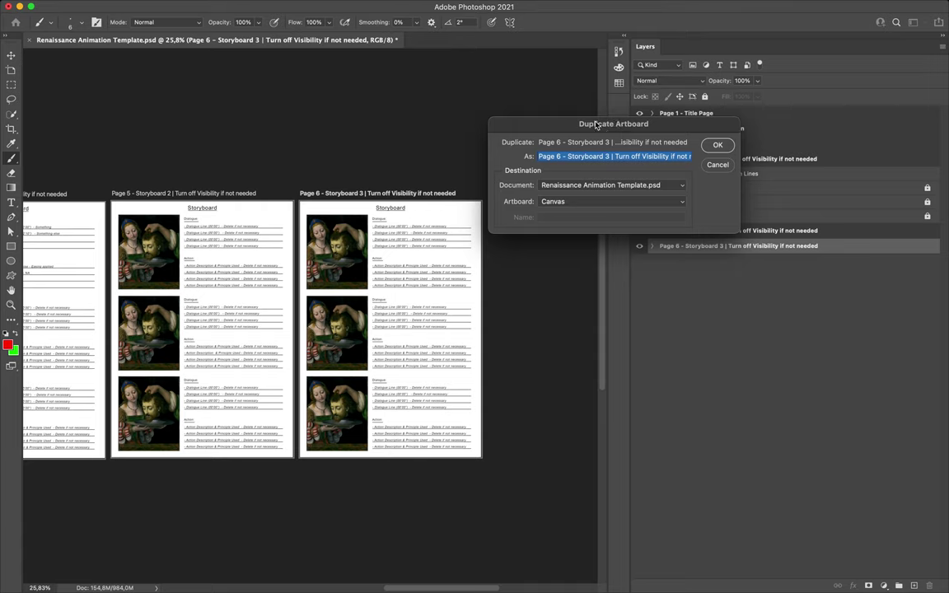
left_click(559, 156)
key("BackSpace")
type("7")
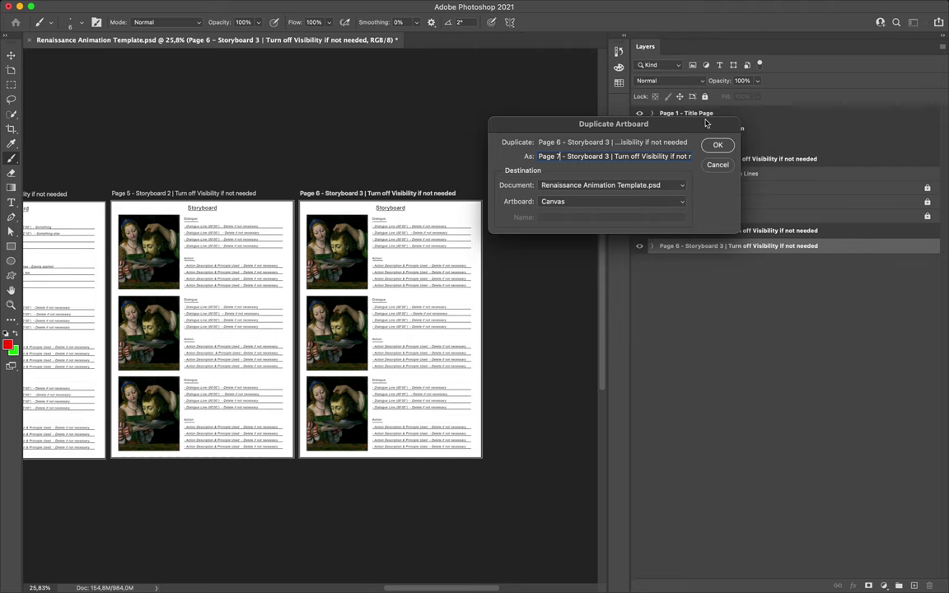
left_click(717, 145)
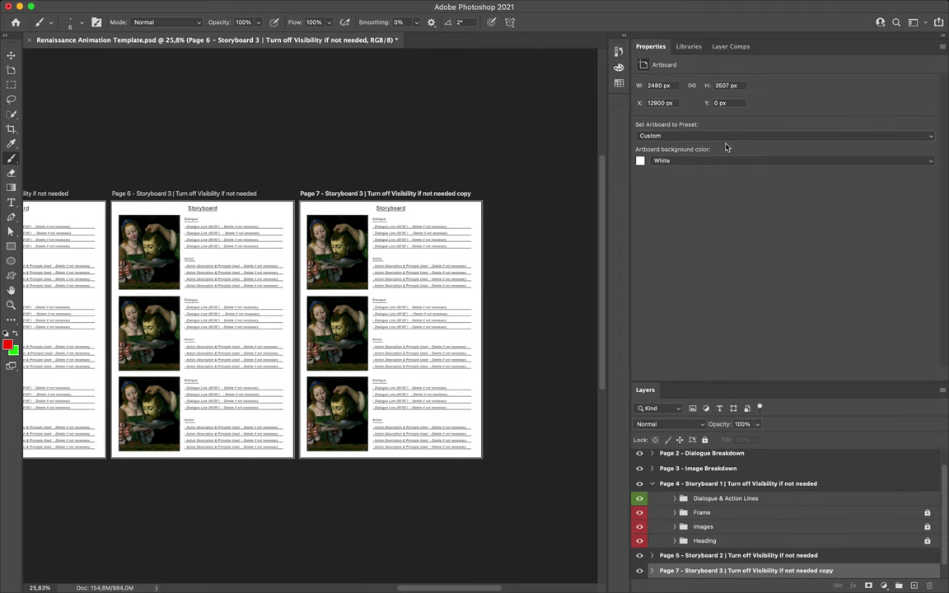
Switch to Layer Comps and enlarge the Layers list so every page shows.
left_click(722, 47)
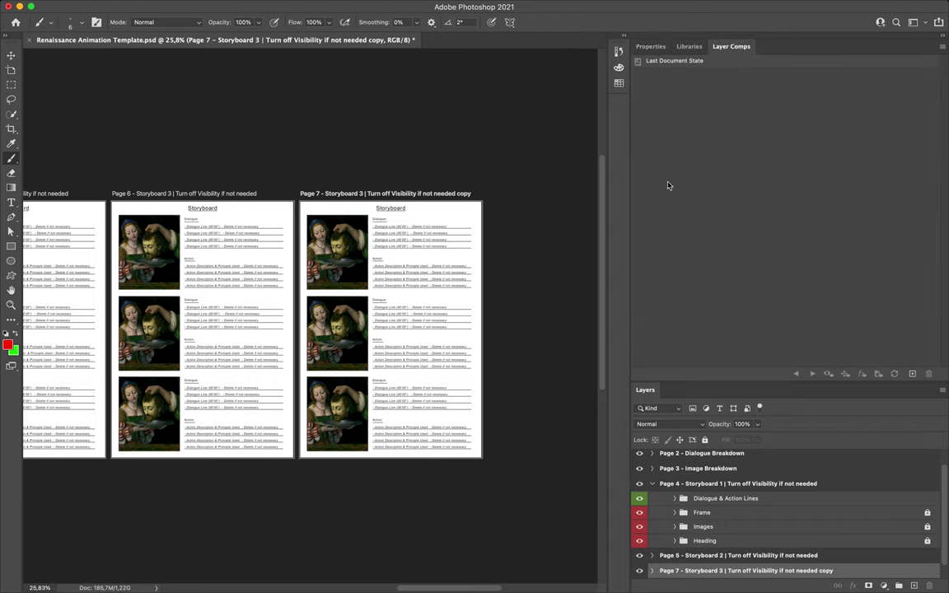
left_click_drag(696, 382, 698, 117)
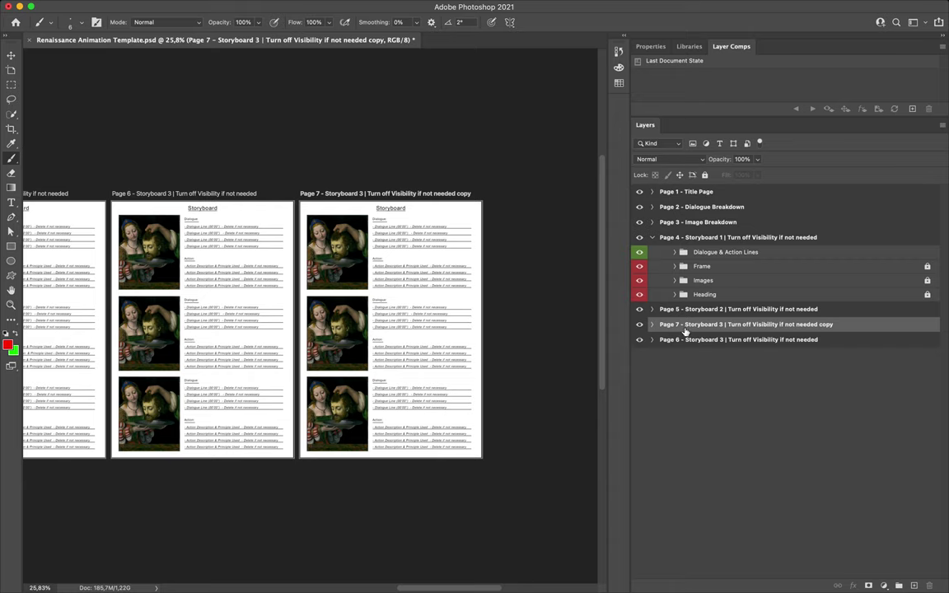
left_click(640, 325)
left_click(640, 325)
left_click(640, 325)
left_click(640, 325)
Drag the Page 7 group below Page 6 in the layer stack and check its visibility.
left_click_drag(669, 325, 722, 355)
left_click(639, 340)
left_click(639, 340)
scroll(419, 317, "left", 5)
Zoom out and toggle the Page 6 and Page 7 artboards off and back on.
scroll(419, 317, "down", 3)
scroll(419, 317, "right", 4)
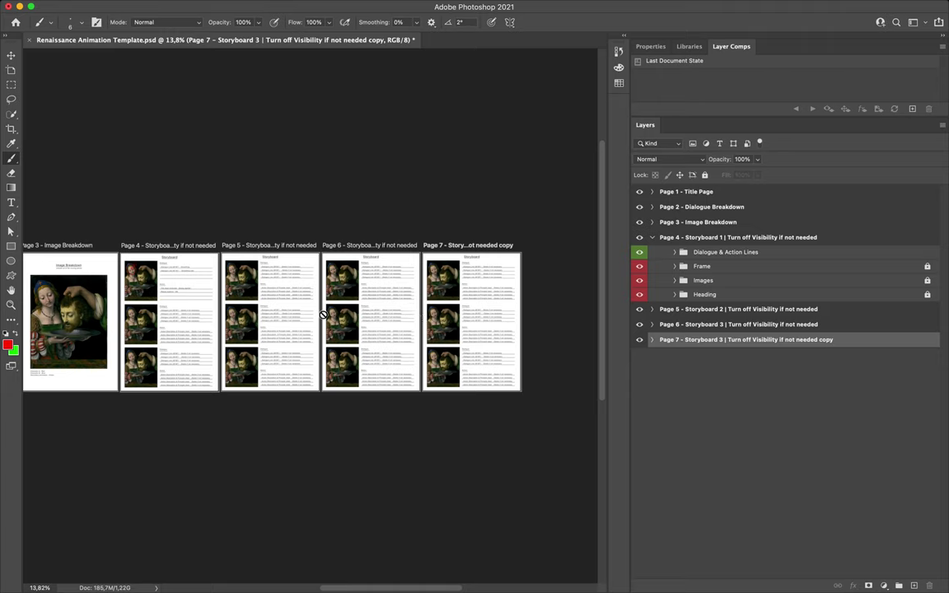
left_click_drag(640, 339, 642, 331)
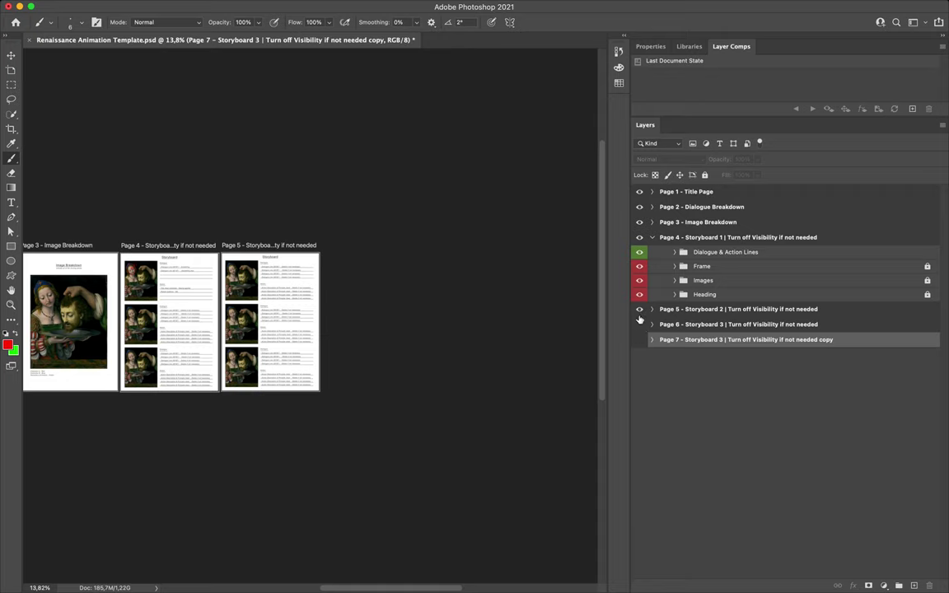
scroll(326, 459, "left", 10)
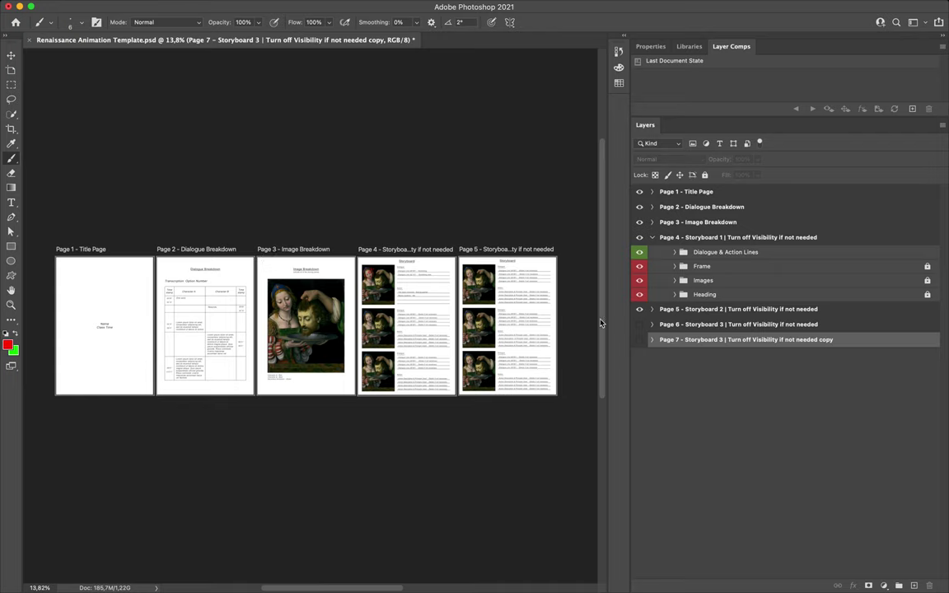
left_click(639, 324)
left_click(639, 340)
Collapse the Page 4 layer group and clear the layer selection.
left_click(652, 237)
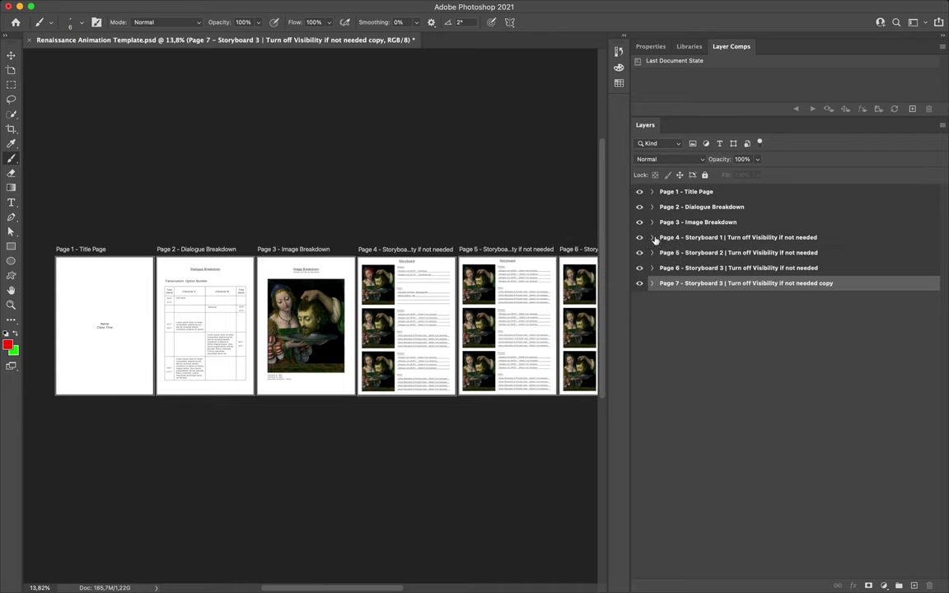
left_click(727, 364)
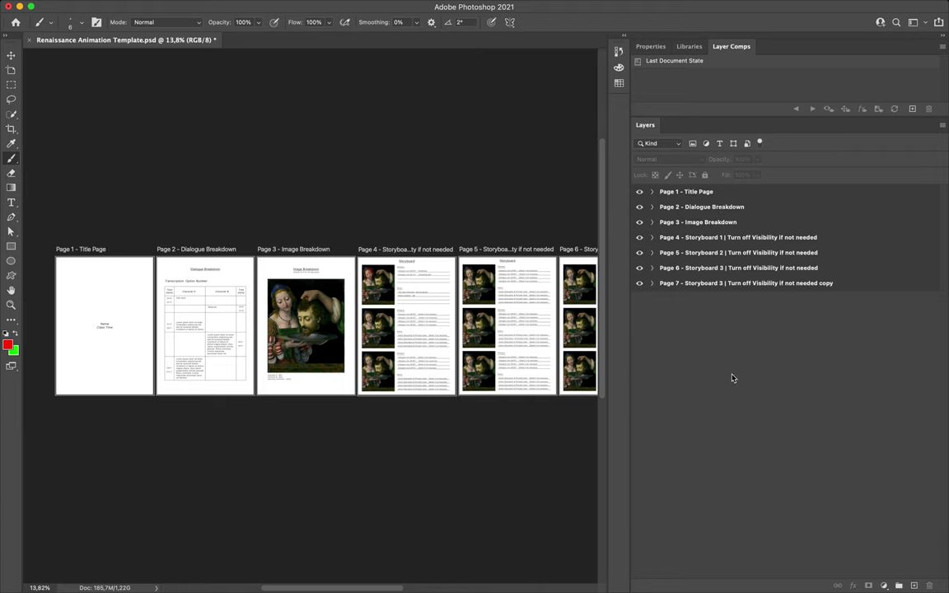
mouse_move(106, 6)
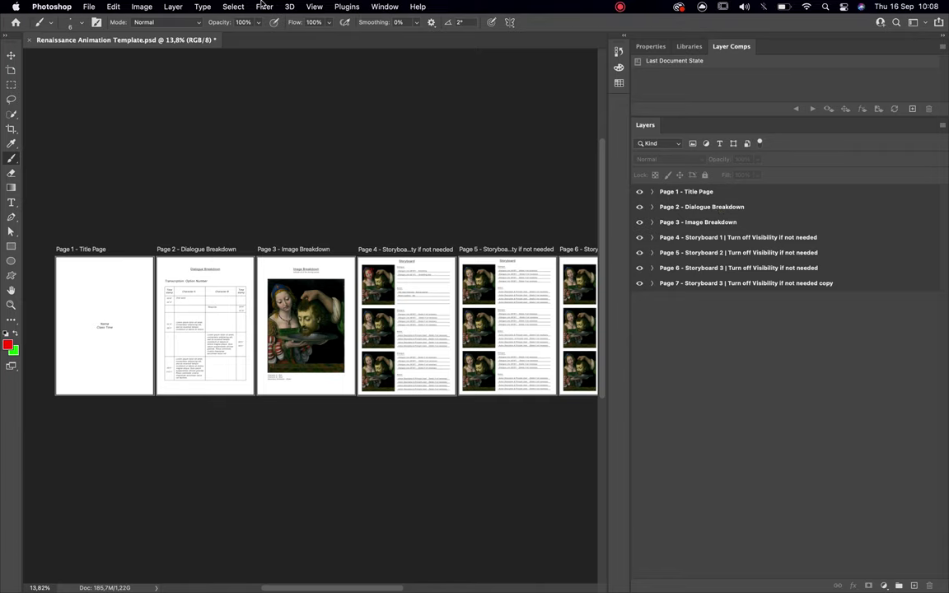
Open File > Export > Artboards to PDF and move the dialog higher on screen.
left_click(89, 7)
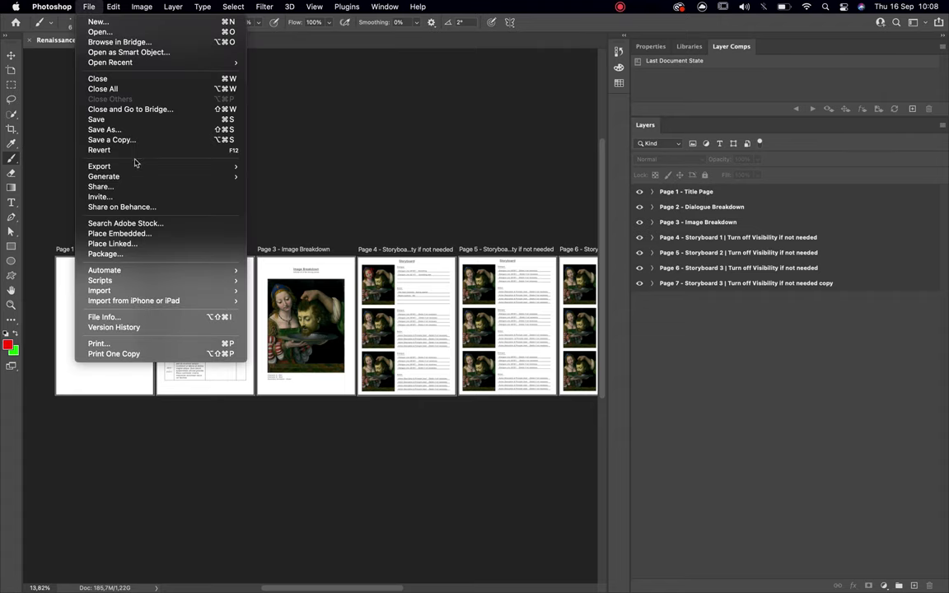
mouse_move(136, 167)
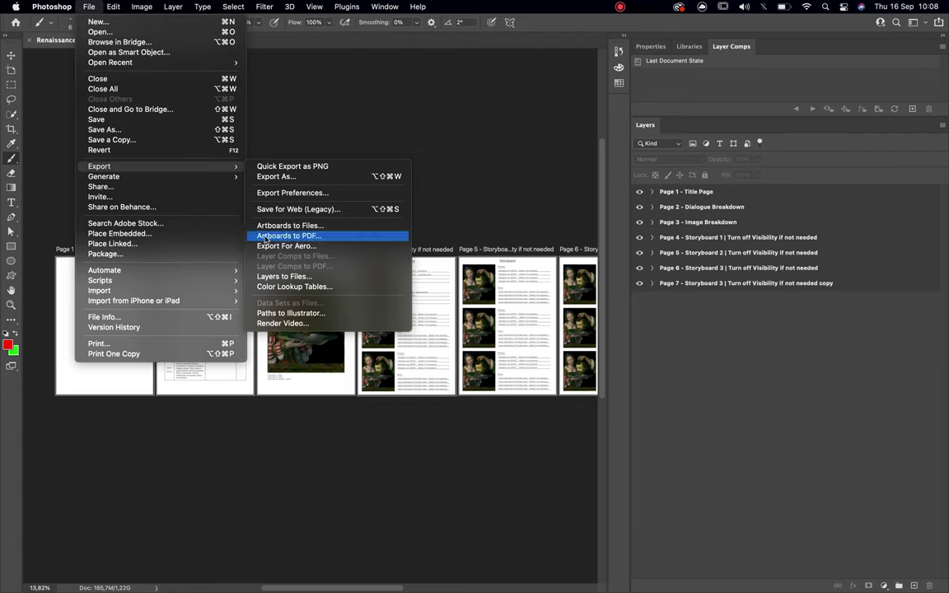
left_click(310, 238)
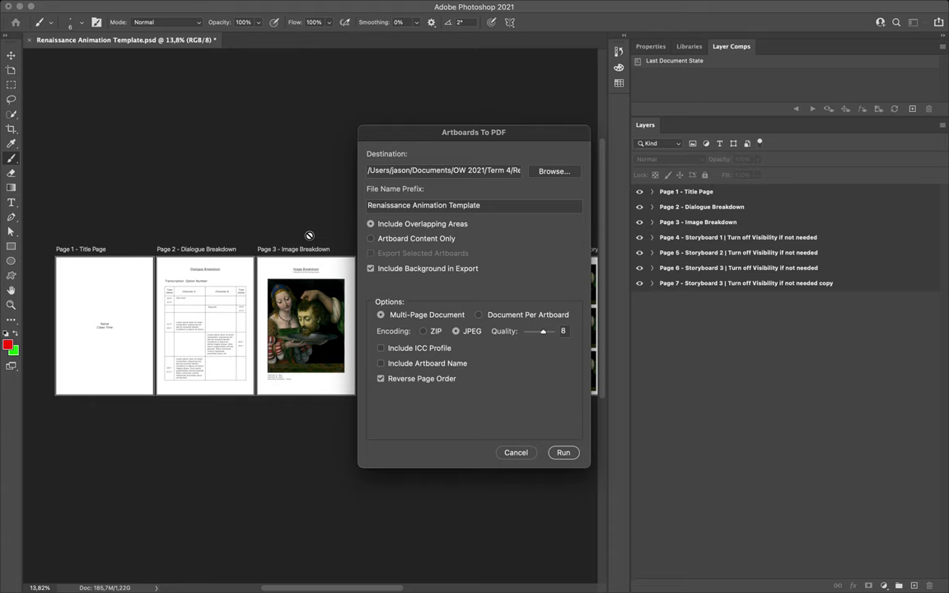
left_click_drag(424, 134, 392, 88)
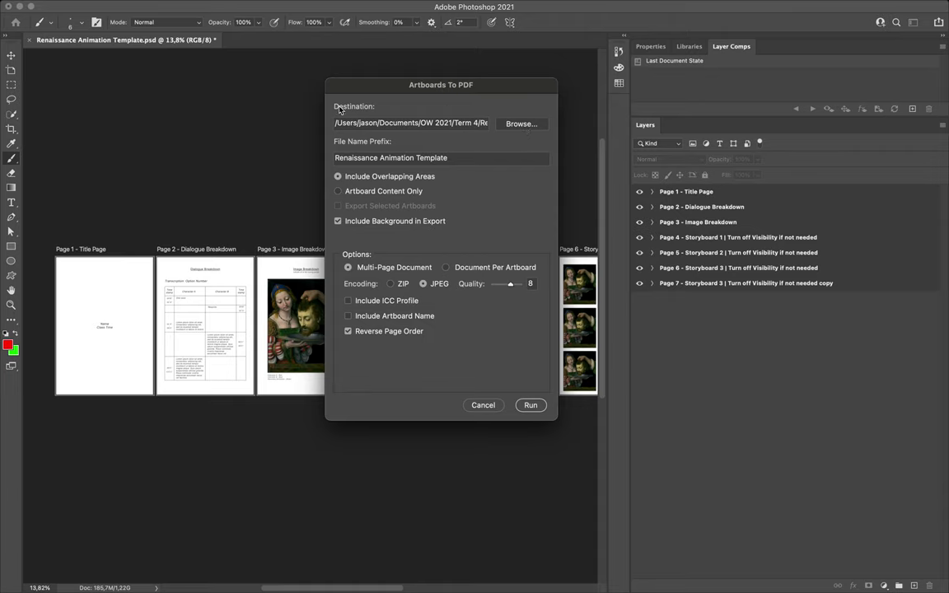
Browse to the Desktop as the destination folder for the PDF export.
left_click(510, 125)
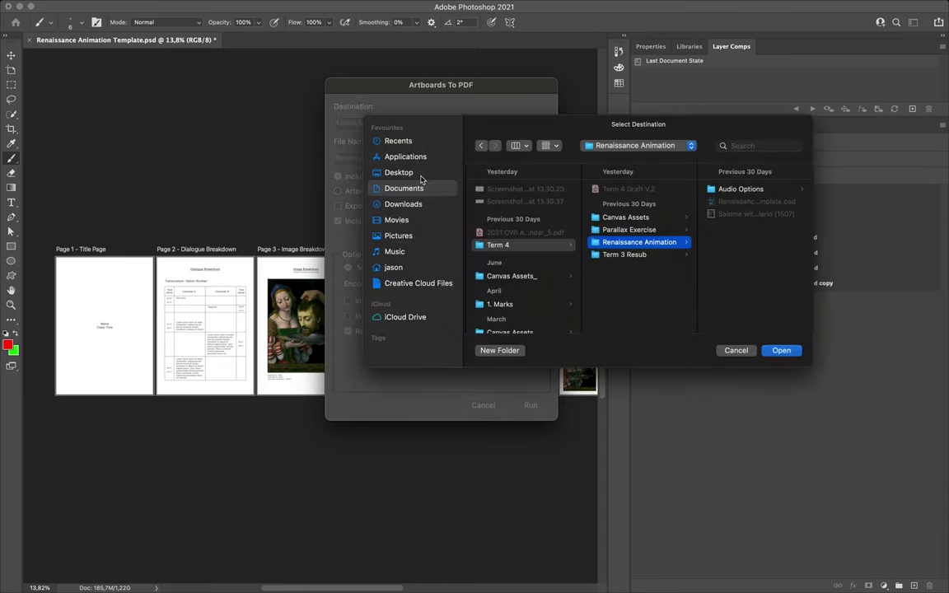
left_click(397, 172)
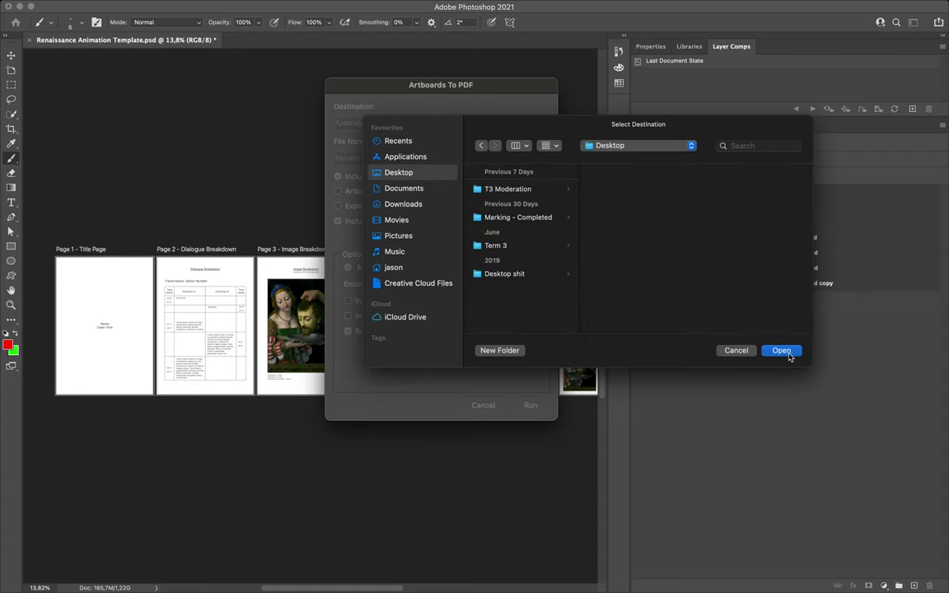
left_click(779, 350)
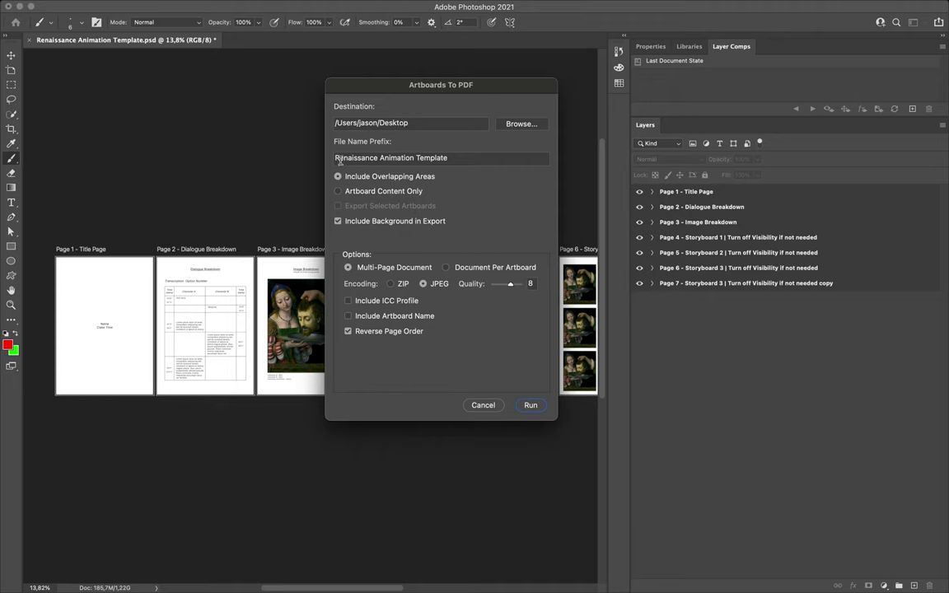
Add the ID number and an underscore before the file name prefix, then run the export.
left_click_drag(449, 157, 318, 167)
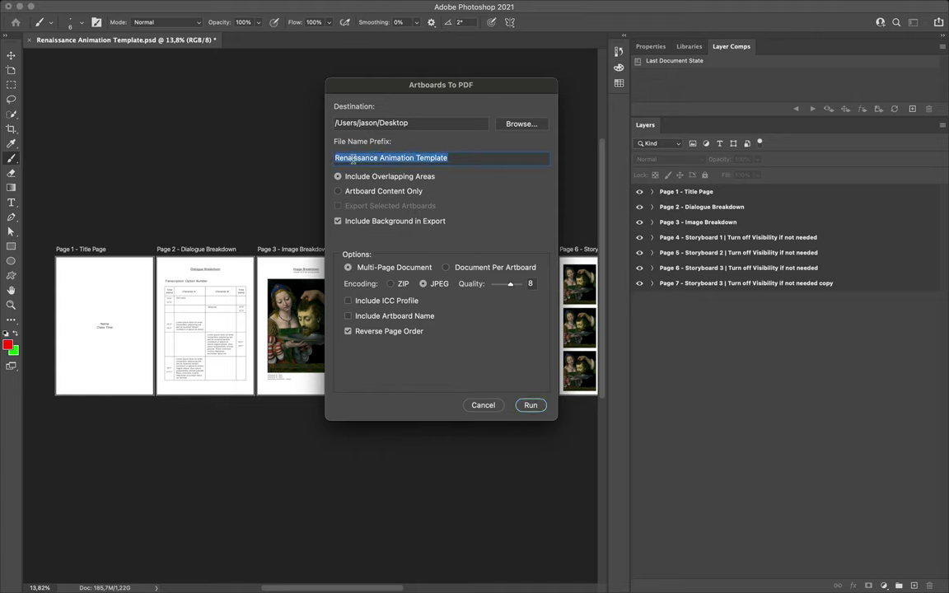
left_click(335, 157)
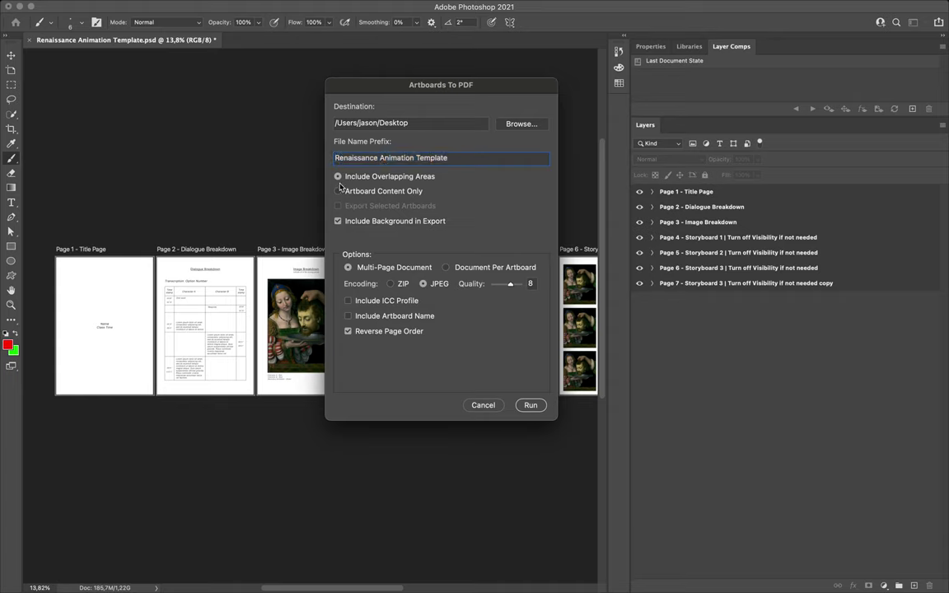
type("130016")
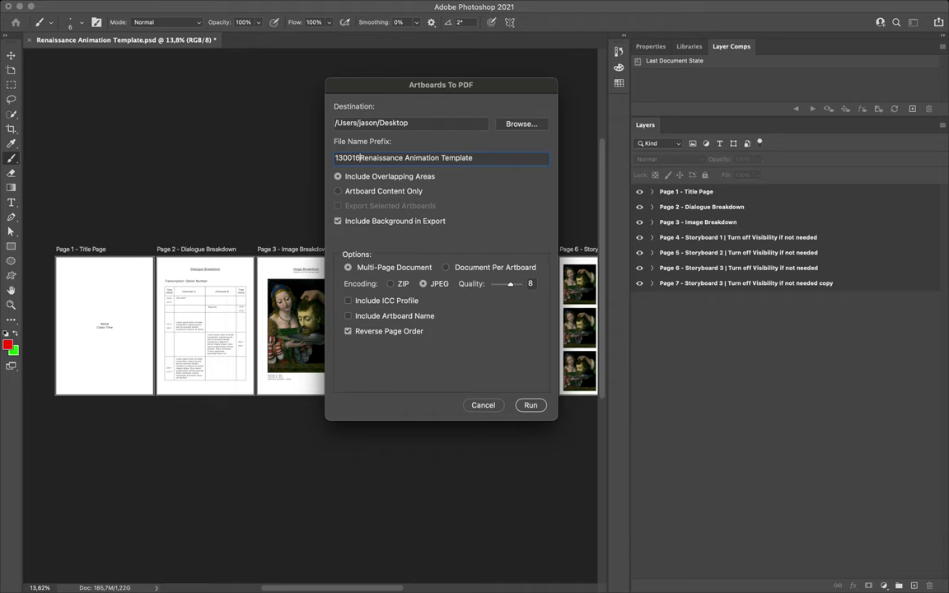
type("_")
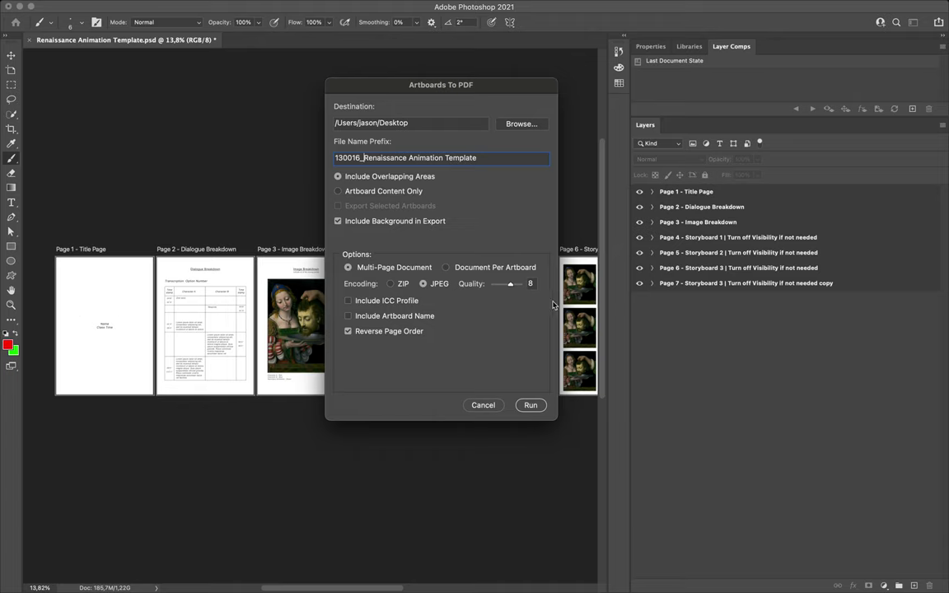
left_click(534, 405)
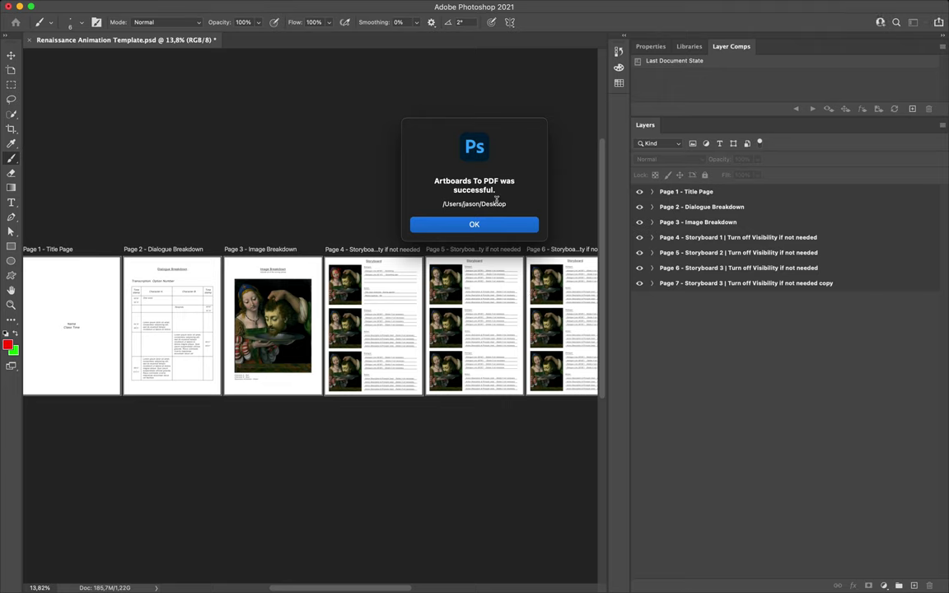
Dismiss the success alert, hide Photoshop, and open the exported PDF on the Desktop.
key("Return")
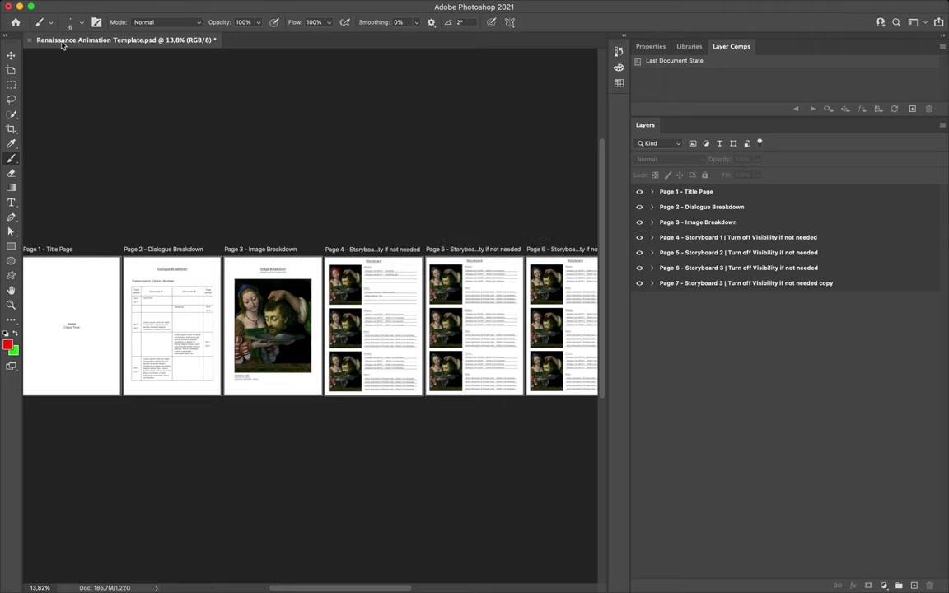
left_click(20, 6)
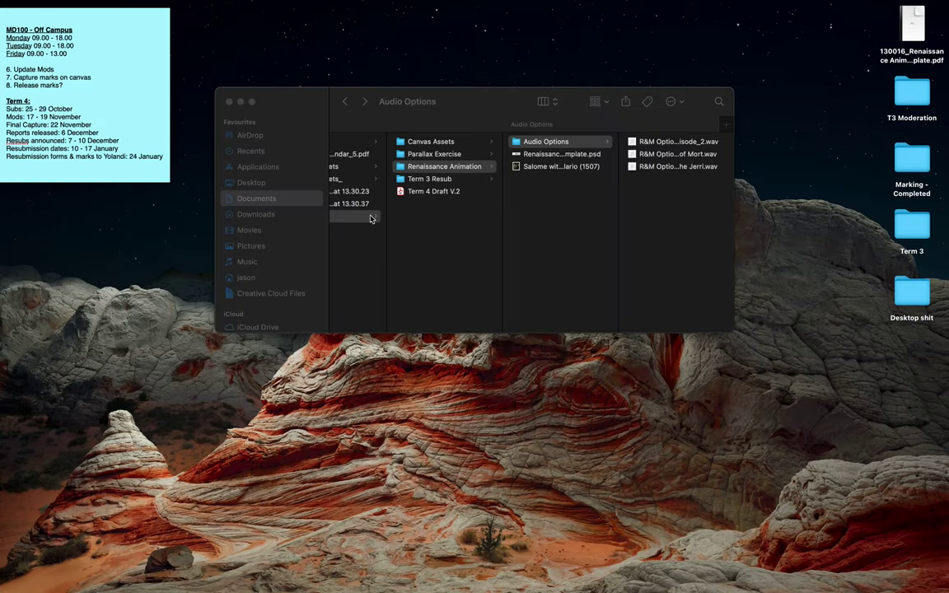
left_click(912, 18)
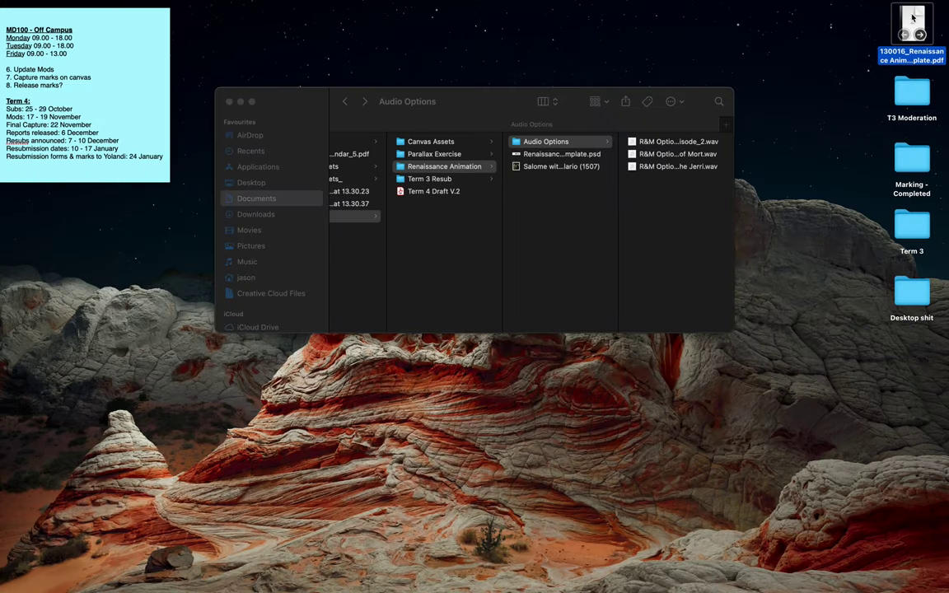
double_click(912, 19)
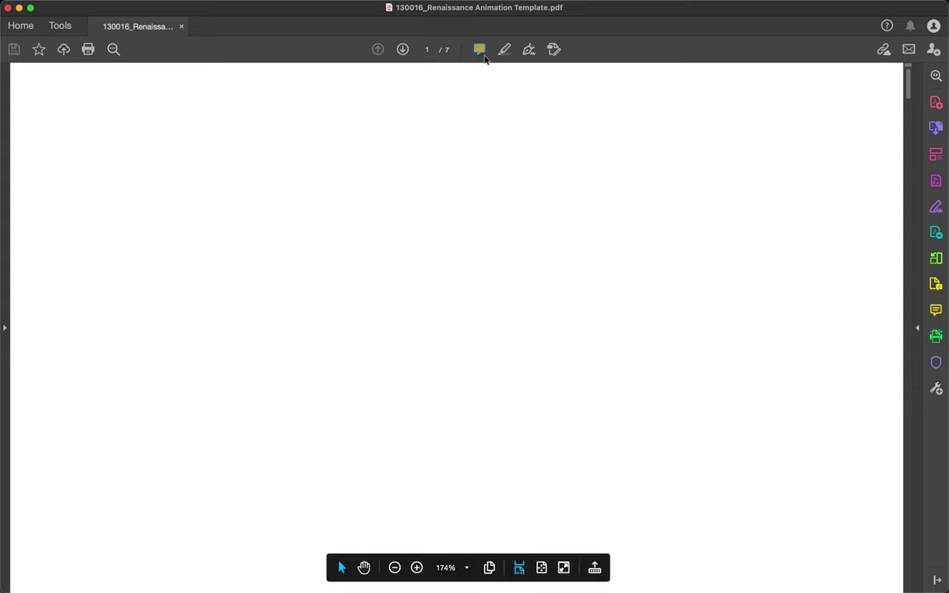
Dismiss the Find panel and scroll through the first pages of the exported PDF.
left_click(114, 49)
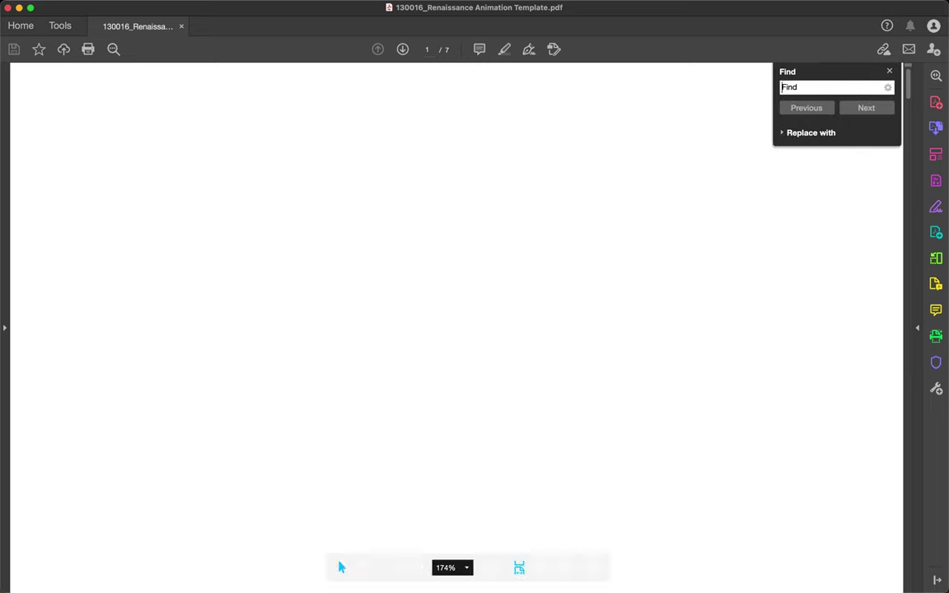
left_click(892, 71)
scroll(605, 118, "down", 3)
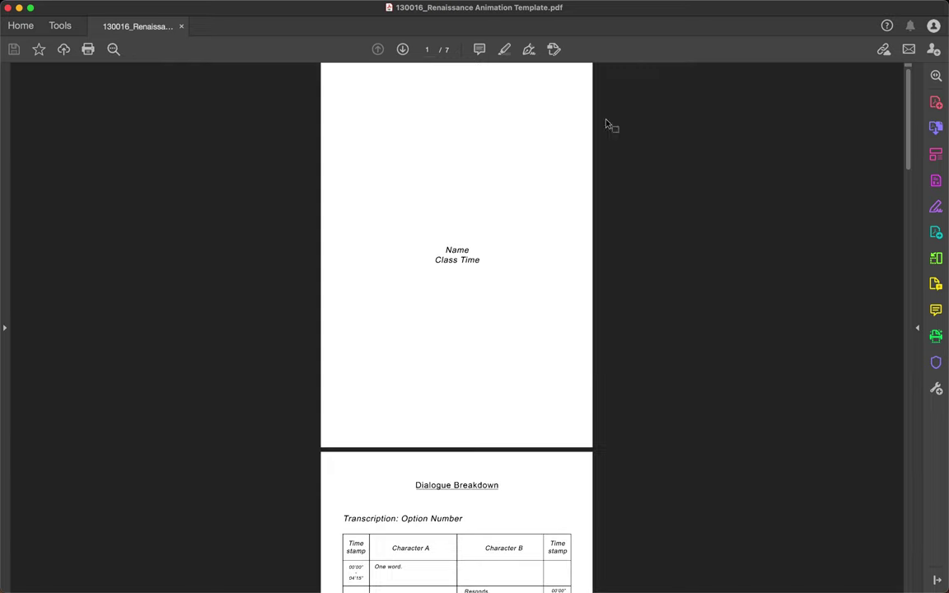
scroll(540, 169, "down", 3)
scroll(542, 175, "down", 3)
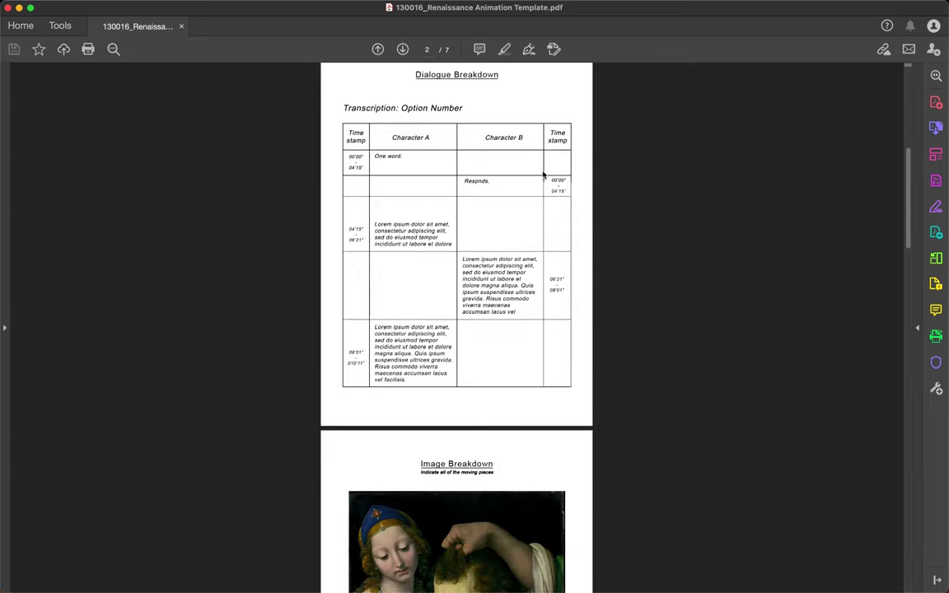
scroll(509, 330, "down", 7)
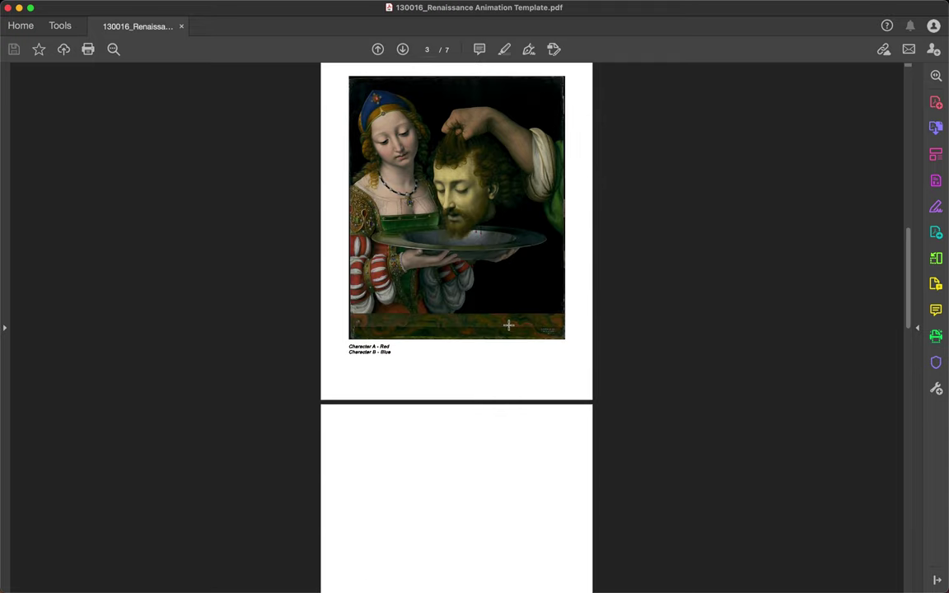
scroll(508, 325, "down", 1)
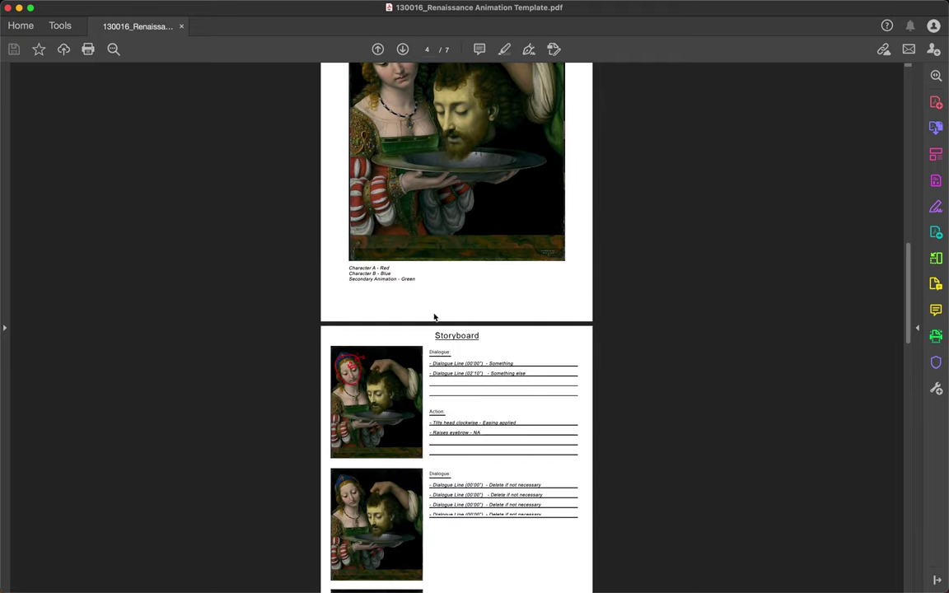
Review the remaining pages through page 7, then minimize the Acrobat Reader window.
scroll(411, 188, "down", 5)
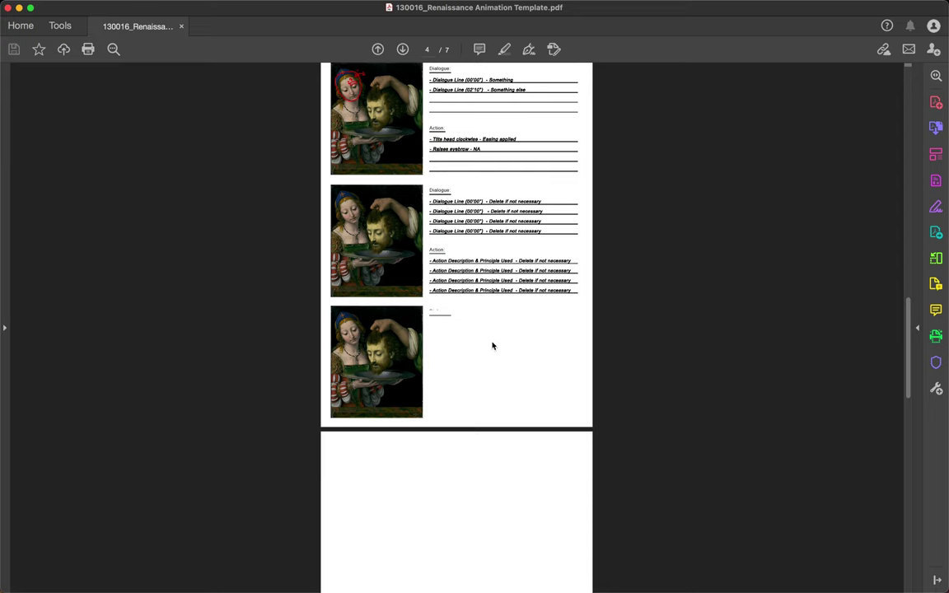
scroll(492, 345, "down", 2)
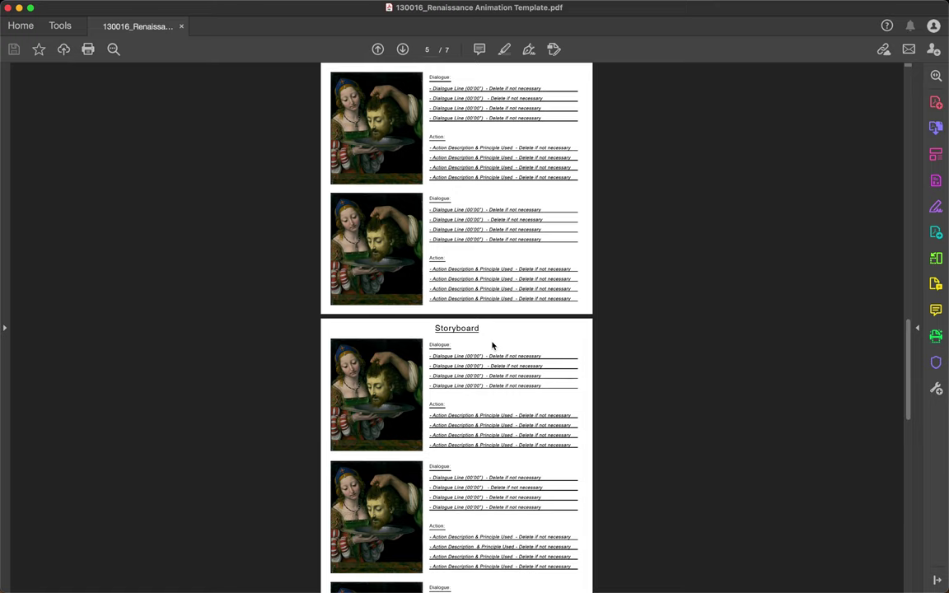
scroll(492, 345, "down", 2)
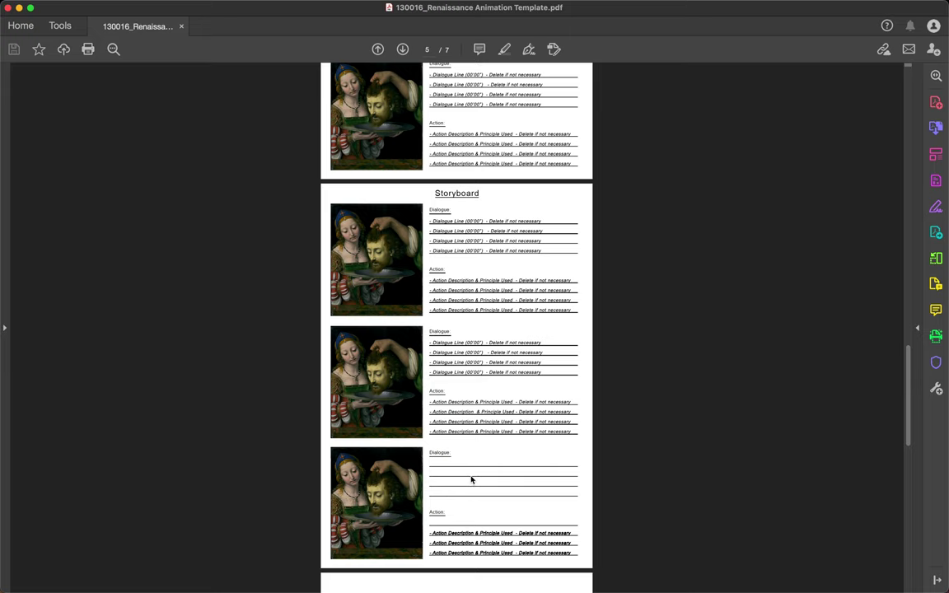
scroll(471, 479, "up", 5)
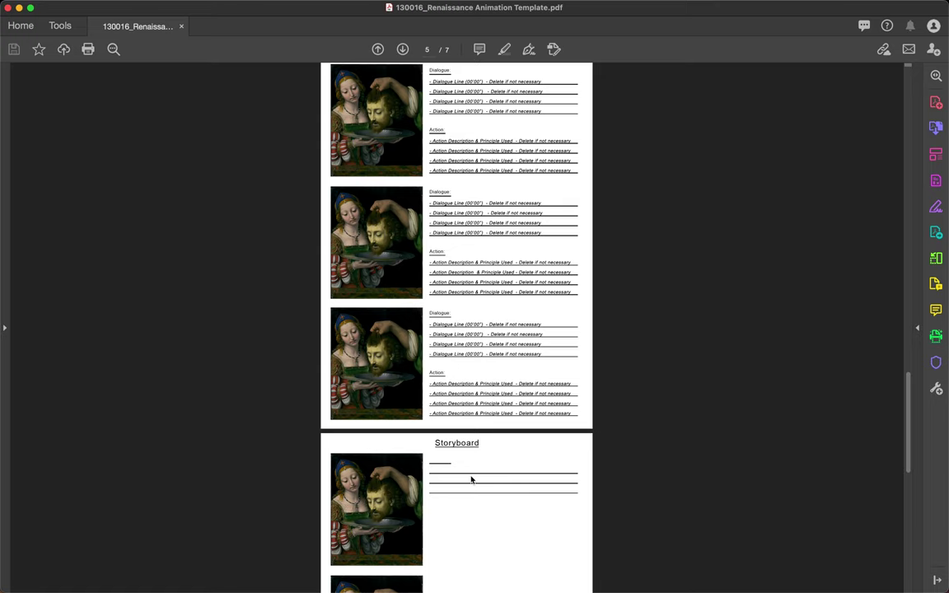
scroll(471, 479, "down", 3)
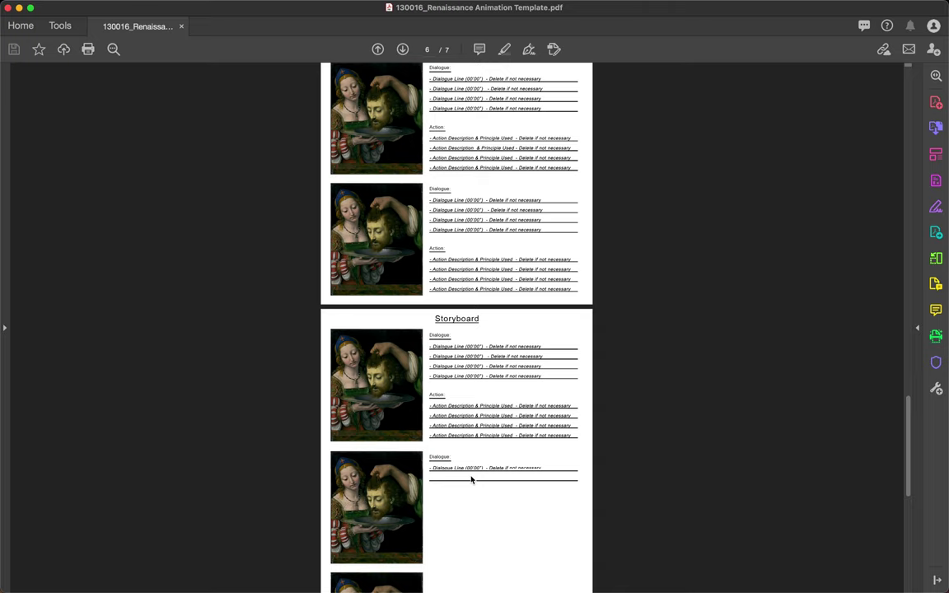
scroll(471, 479, "up", 10)
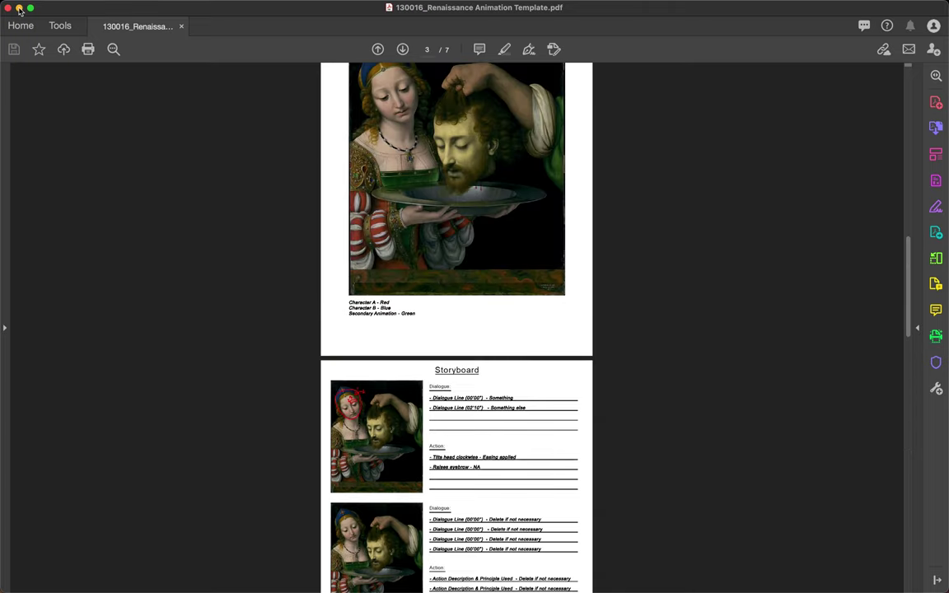
left_click(20, 9)
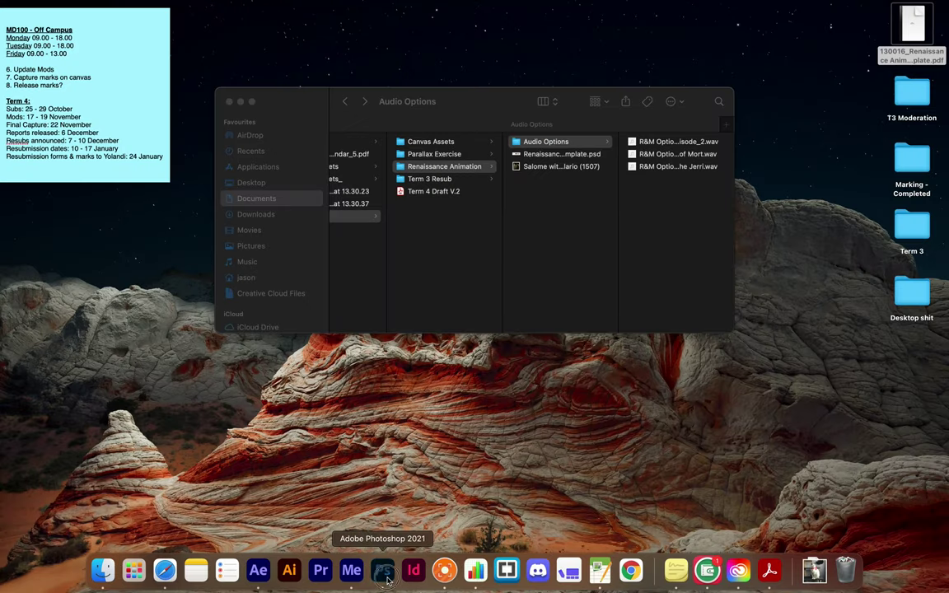
Return to the Renaissance Animation Template in Photoshop and pan across all seven artboards.
left_click(382, 572)
scroll(252, 285, "left", 5)
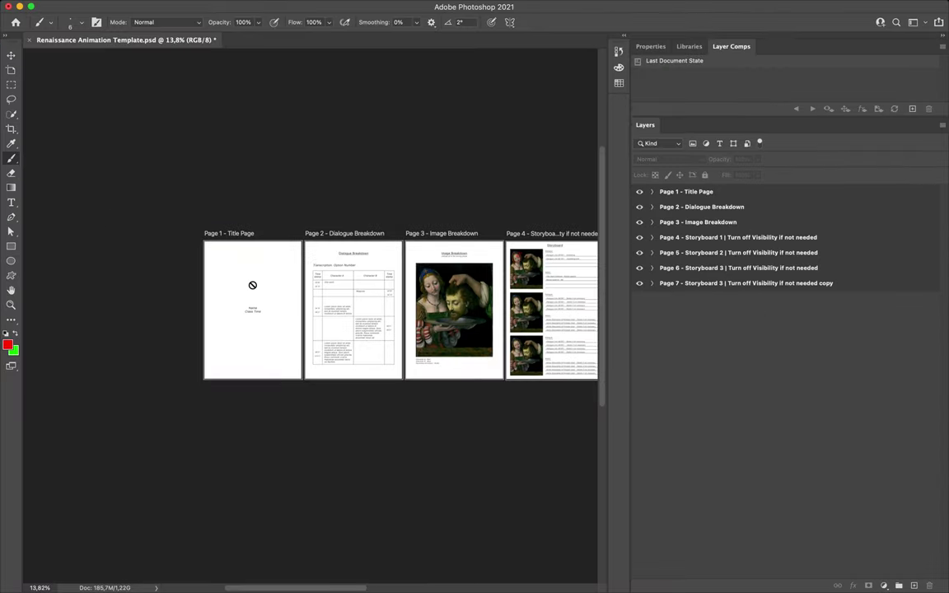
scroll(252, 285, "right", 3)
scroll(252, 285, "down", 2)
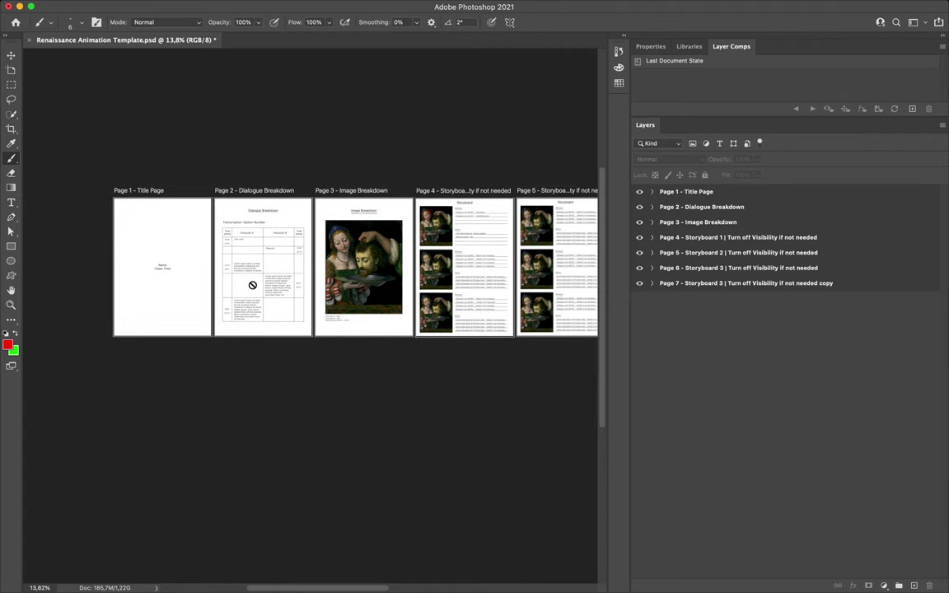
scroll(252, 285, "right", 2)
scroll(252, 285, "down", 1)
scroll(252, 285, "right", 10)
scroll(252, 285, "up", 1)
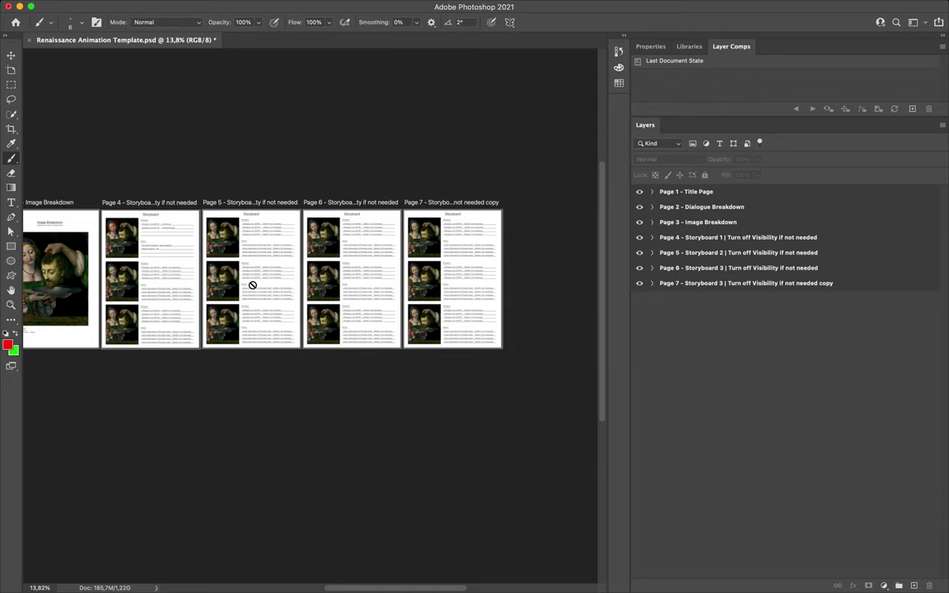
scroll(252, 285, "right", 3)
scroll(252, 284, "up", 1)
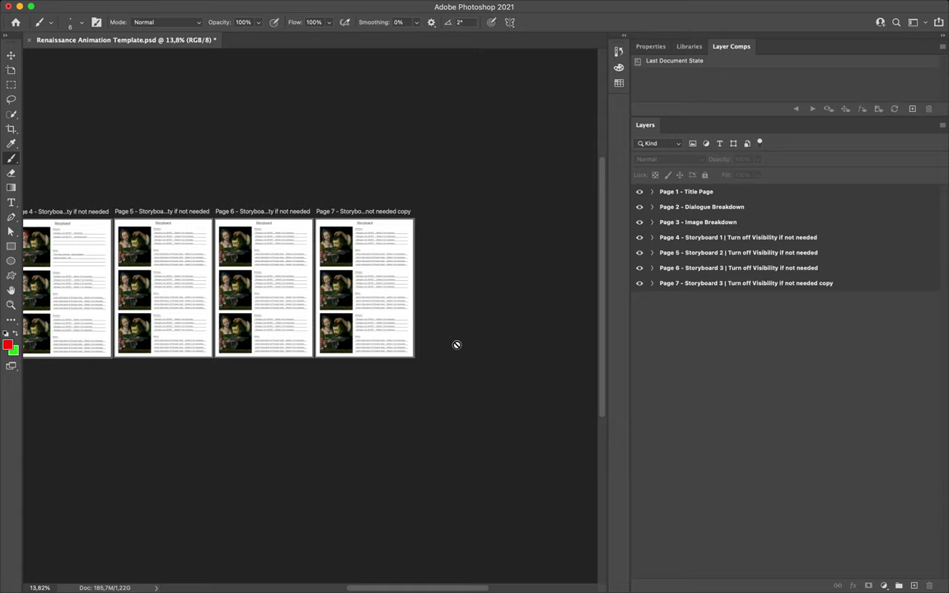
scroll(417, 379, "left", 6)
scroll(417, 379, "left", 5)
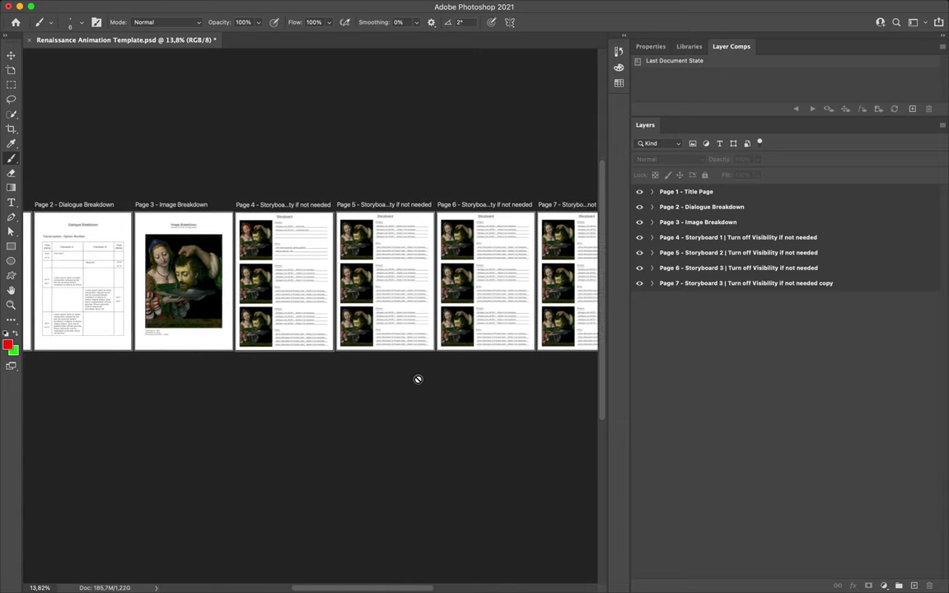